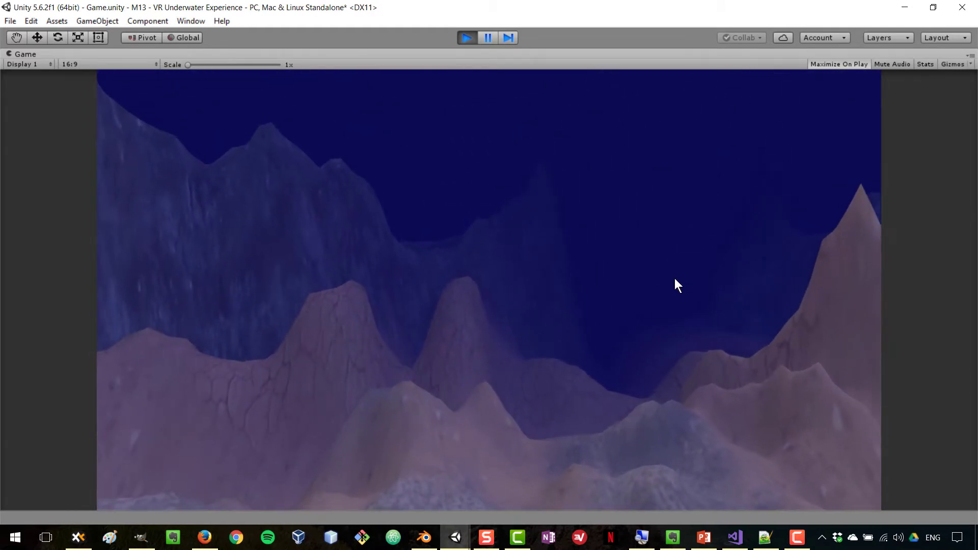
- Stop the game preview and dock the Game view alongside the Scene view, leaving the Scene view in front
{"action": "left_click", "coordinate": [466, 36]}
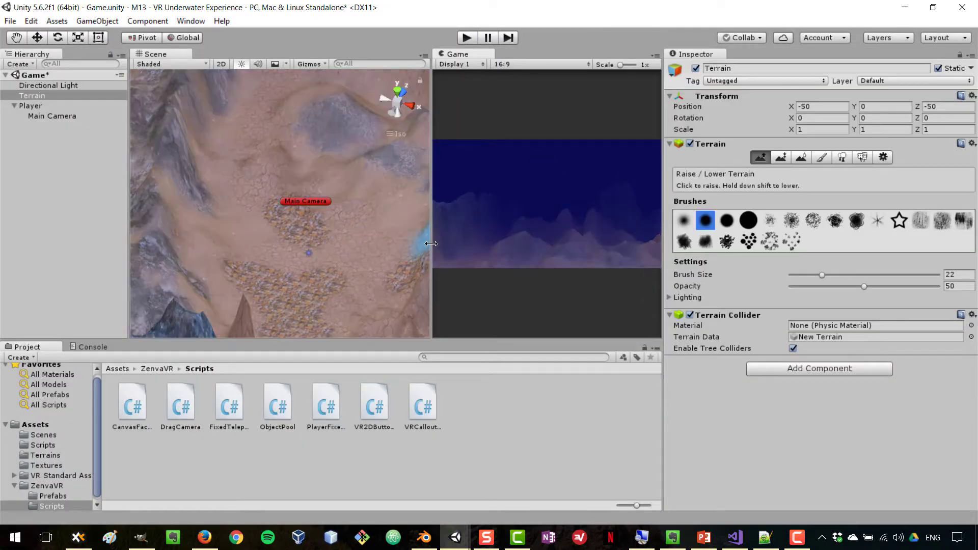
{"action": "left_click", "coordinate": [466, 38]}
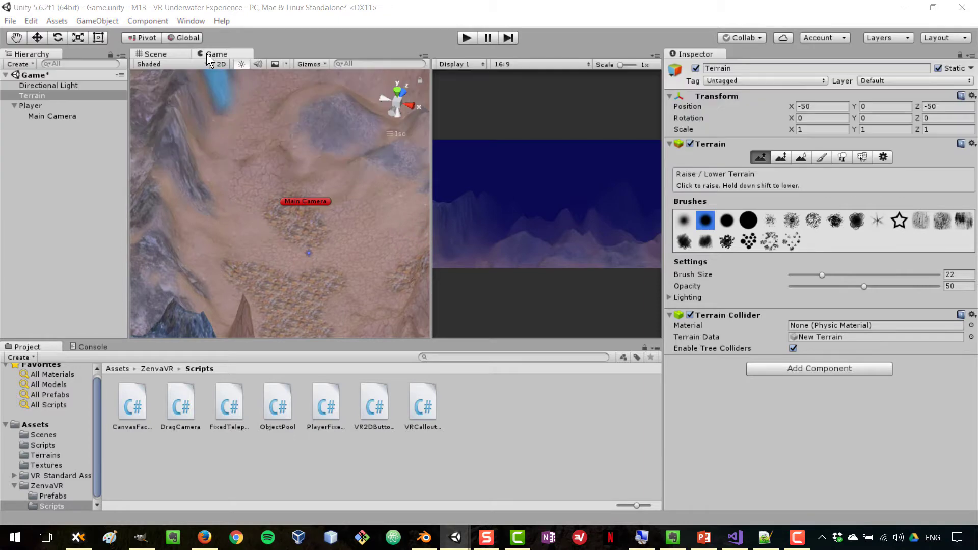
{"action": "left_click", "coordinate": [206, 54]}
{"action": "left_click", "coordinate": [159, 53]}
{"action": "left_click_drag", "start_coordinate": [579, 271], "coordinate": [420, 247], "text": "alt"}
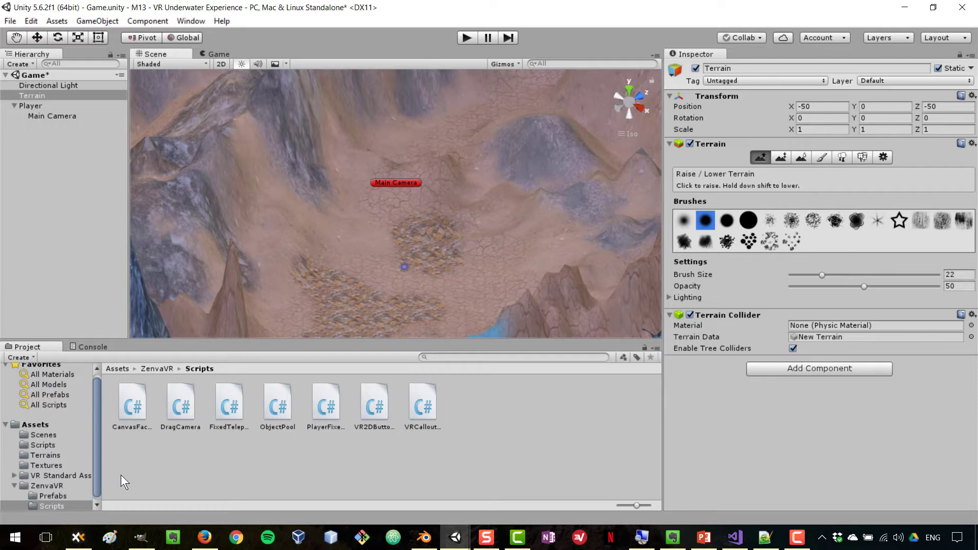
- Switch to Blender, show only the layer holding the low-poly silver fish, and select the fish
{"action": "left_click", "coordinate": [420, 541]}
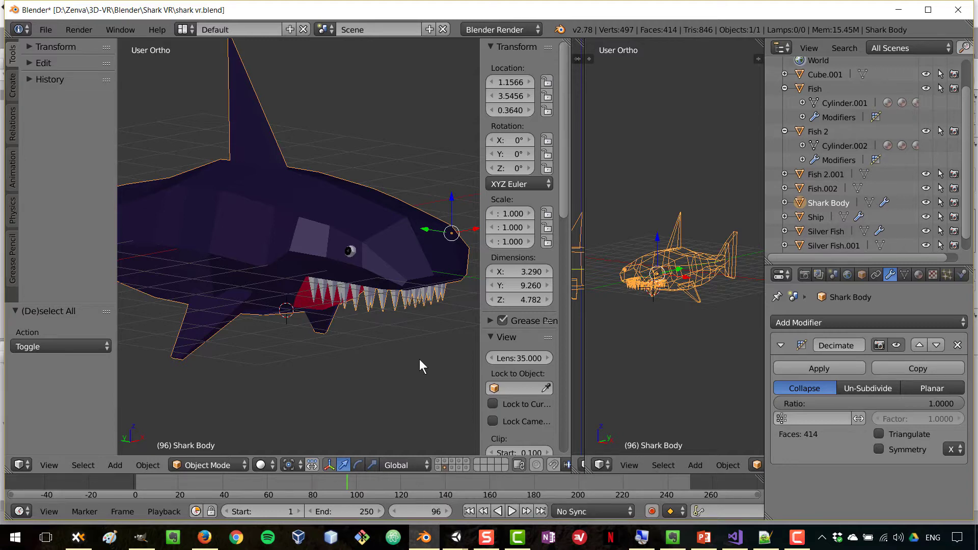
{"action": "left_click", "coordinate": [439, 465]}
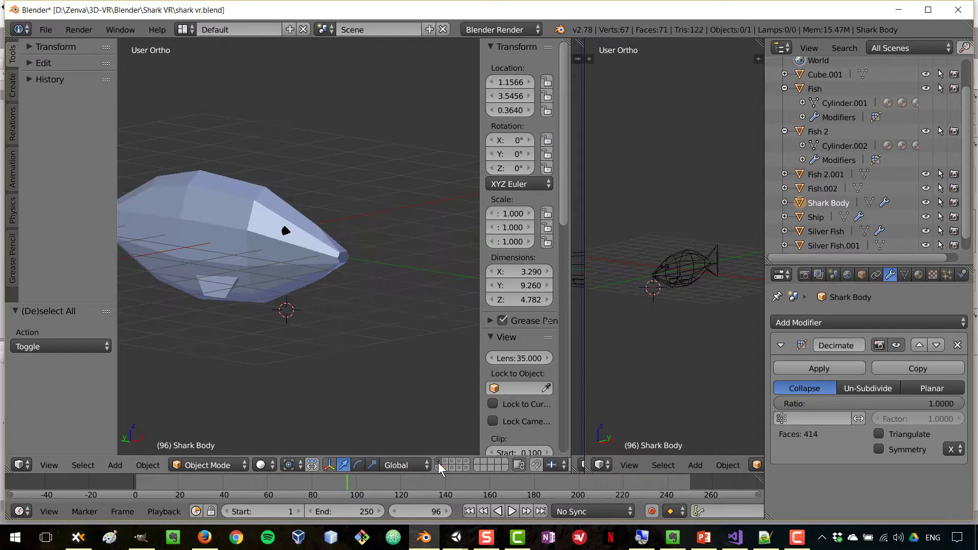
{"action": "middle_click_drag", "start_coordinate": [348, 383], "coordinate": [274, 313]}
{"action": "middle_click_drag", "start_coordinate": [221, 265], "coordinate": [230, 298]}
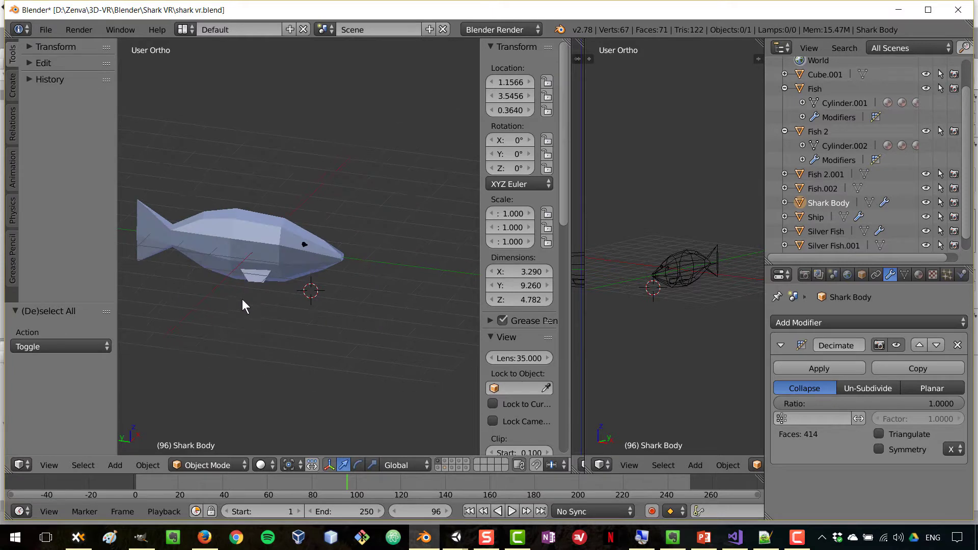
{"action": "middle_click_drag", "start_coordinate": [261, 265], "coordinate": [342, 286], "text": "shift"}
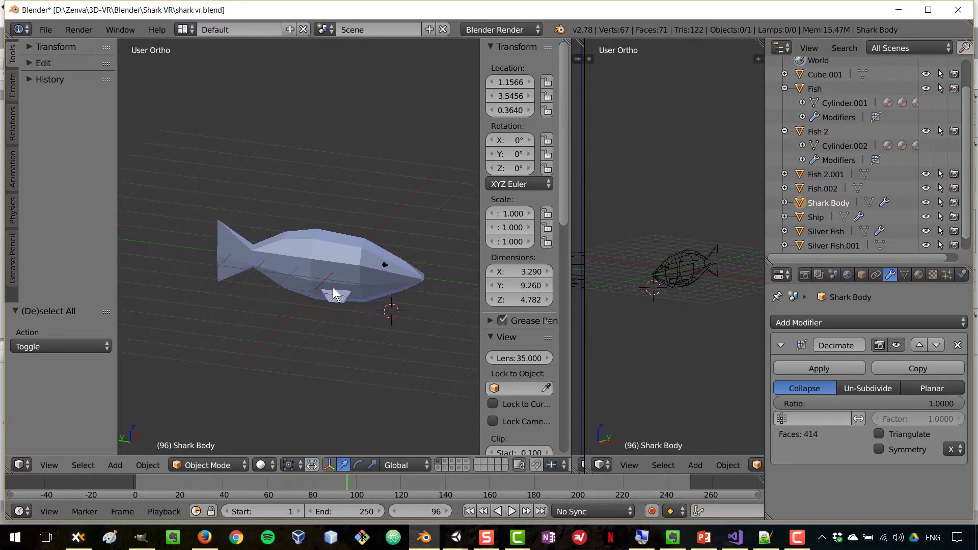
{"action": "scroll", "coordinate": [332, 287], "scroll_direction": "up", "scroll_amount": 4}
{"action": "scroll", "coordinate": [334, 290], "scroll_direction": "down", "scroll_amount": 3}
{"action": "right_click", "coordinate": [363, 303]}
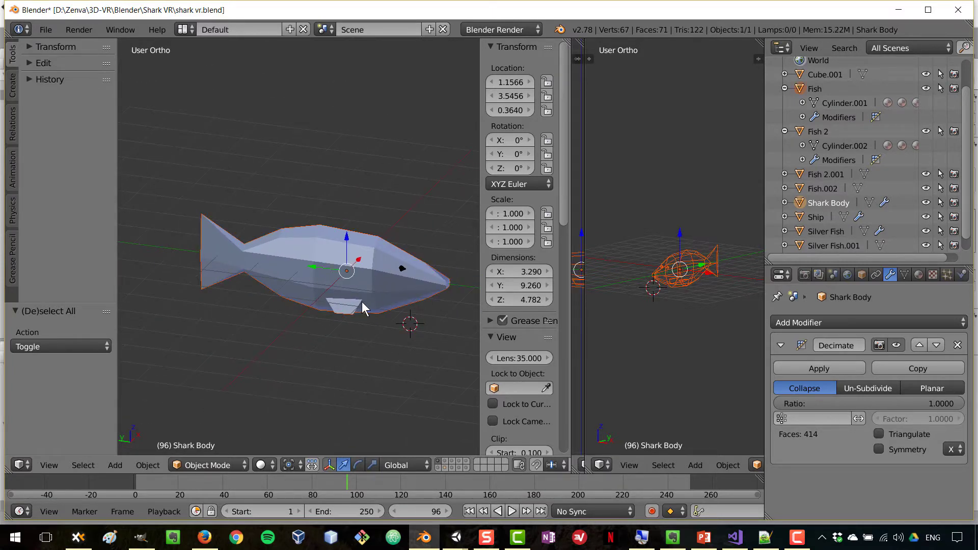
- Start an FBX export of the selected fish and create a Models folder in the Assets folder of M13 - VR Underwater Experience
{"action": "left_click", "coordinate": [44, 29]}
{"action": "mouse_move", "coordinate": [116, 299]}
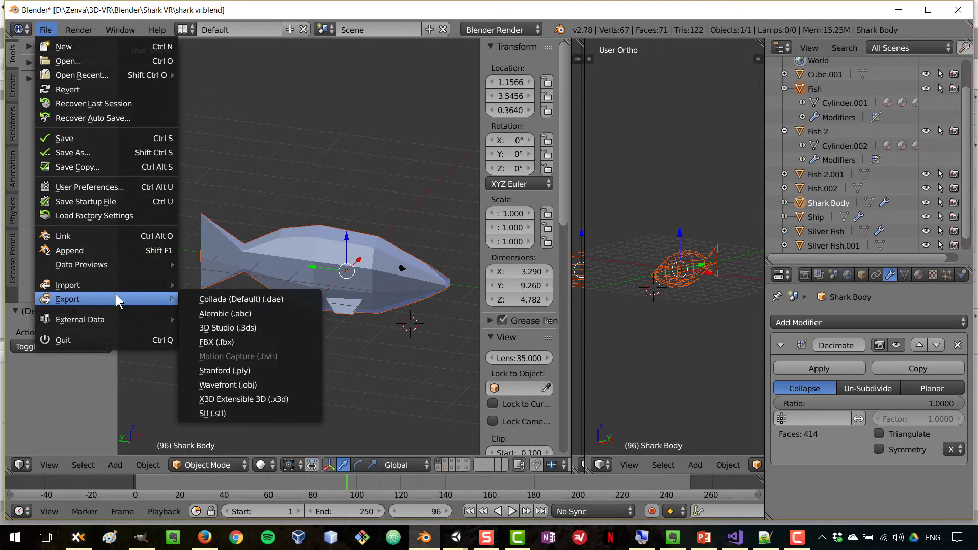
{"action": "left_click", "coordinate": [216, 341]}
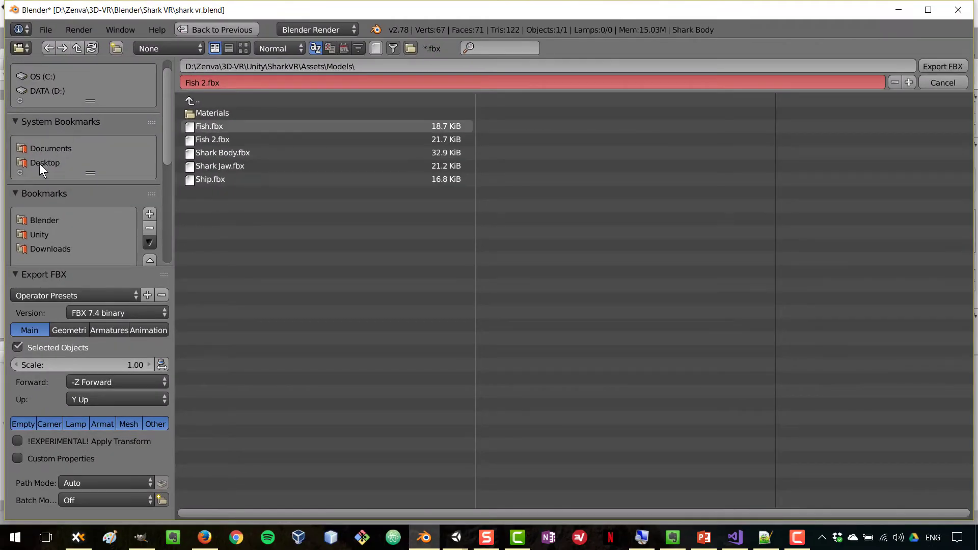
{"action": "left_click", "coordinate": [41, 234]}
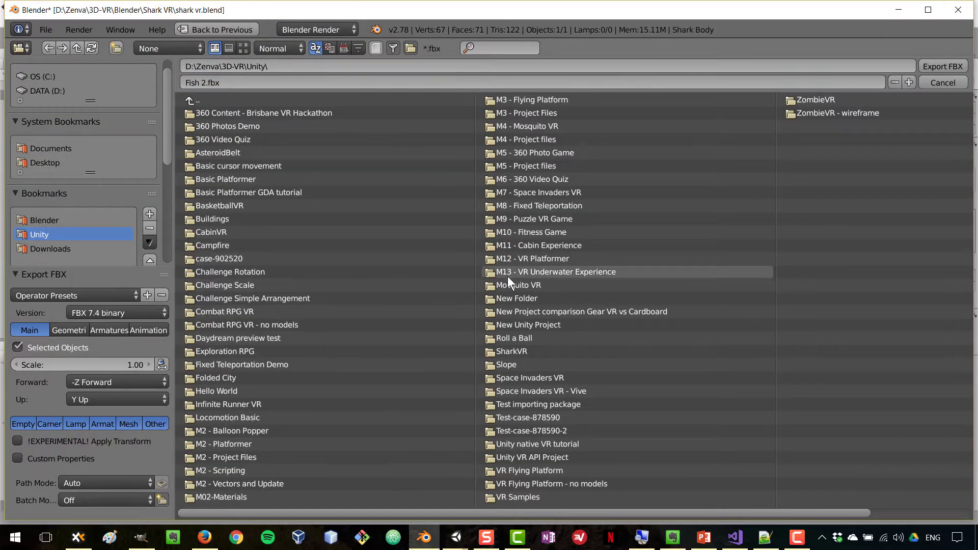
{"action": "left_click", "coordinate": [521, 271]}
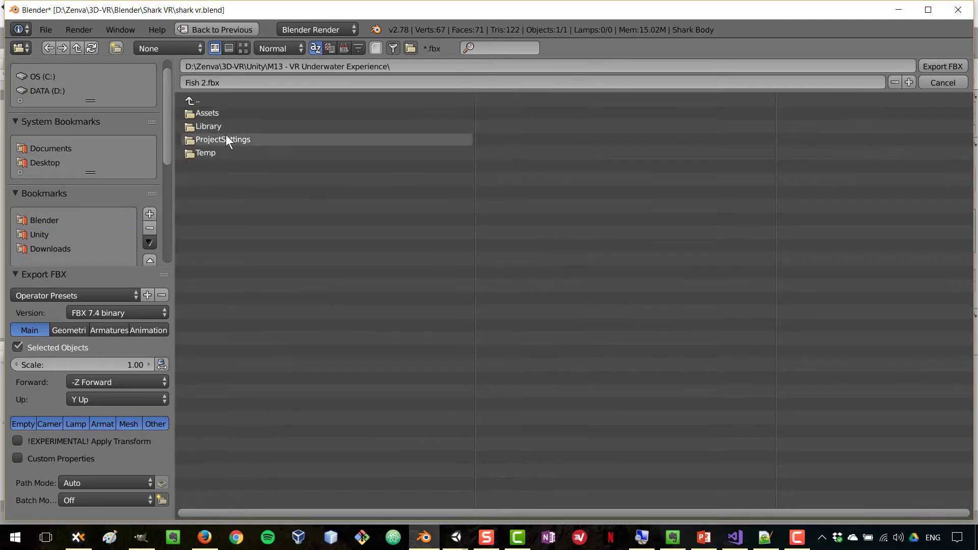
{"action": "left_click", "coordinate": [195, 113]}
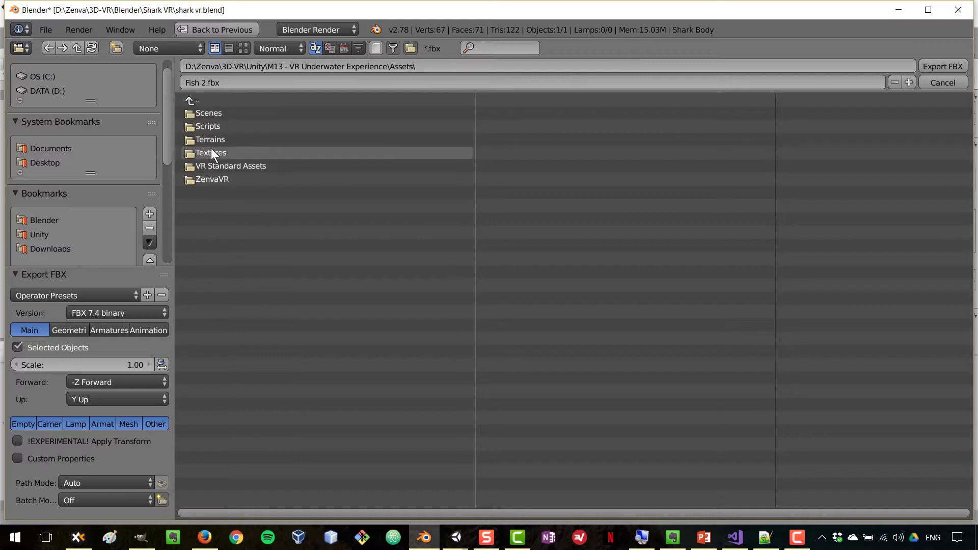
{"action": "left_click", "coordinate": [116, 48]}
{"action": "type", "text": "Models"}
{"action": "key", "text": "Return"}
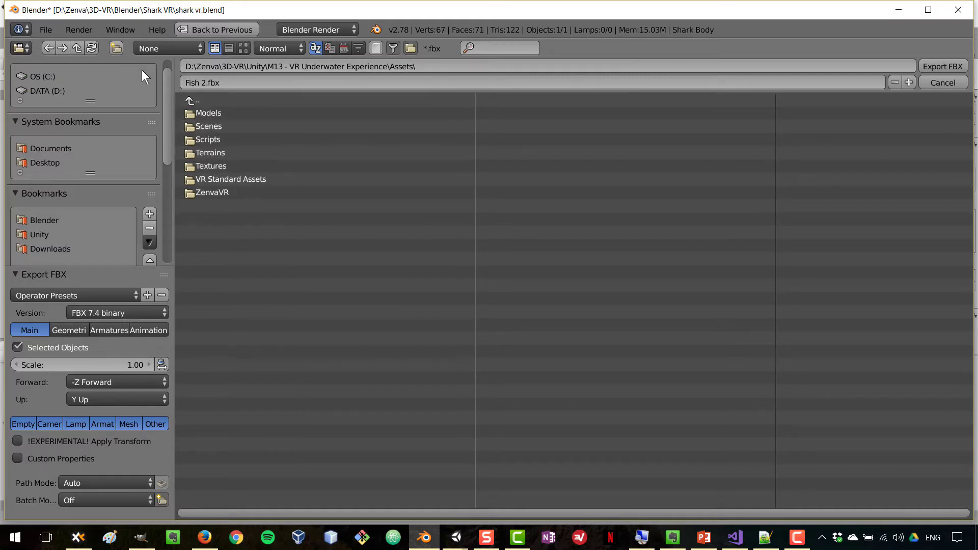
- Export the silver fish into the new Models folder as Fish 1
{"action": "left_click", "coordinate": [218, 114]}
{"action": "left_click", "coordinate": [210, 89]}
{"action": "type", "text": "Fish 1"}
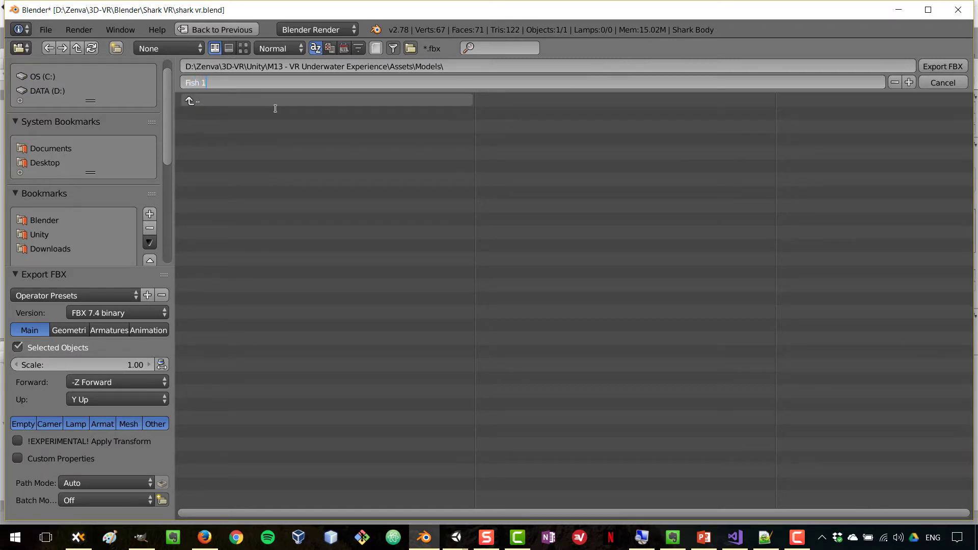
{"action": "left_click", "coordinate": [950, 66]}
{"action": "left_click", "coordinate": [950, 67]}
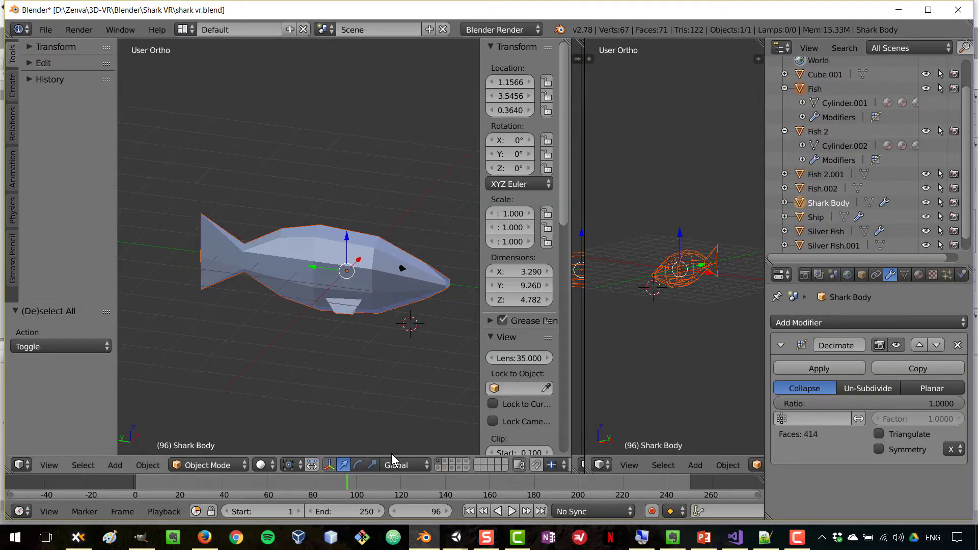
- Look through the models on the other layers and compare the two orange fish versions
{"action": "left_click", "coordinate": [437, 467]}
{"action": "scroll", "coordinate": [340, 301], "scroll_direction": "down", "scroll_amount": 5}
{"action": "middle_click_drag", "start_coordinate": [338, 309], "coordinate": [293, 310]}
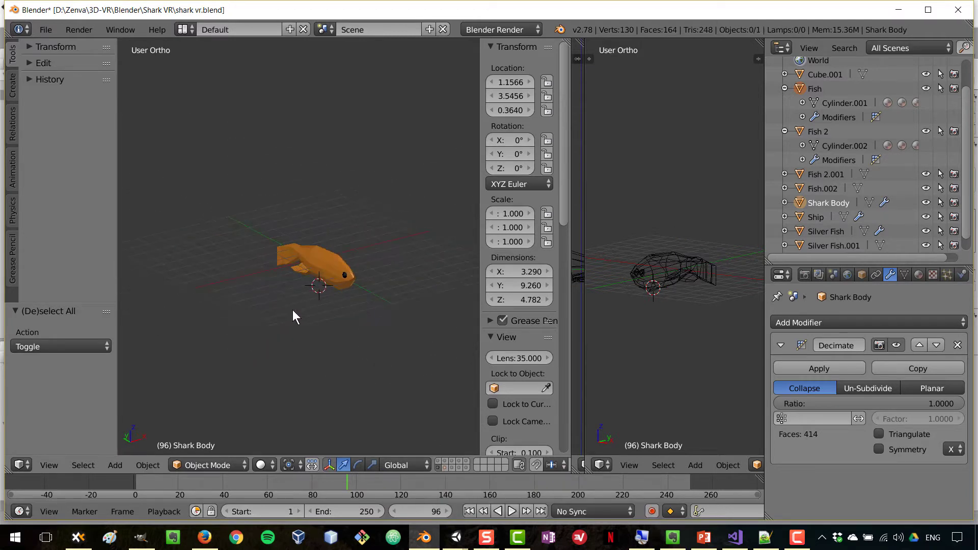
{"action": "scroll", "coordinate": [325, 295], "scroll_direction": "up", "scroll_amount": 5}
{"action": "middle_click_drag", "start_coordinate": [386, 341], "coordinate": [308, 281], "text": "shift"}
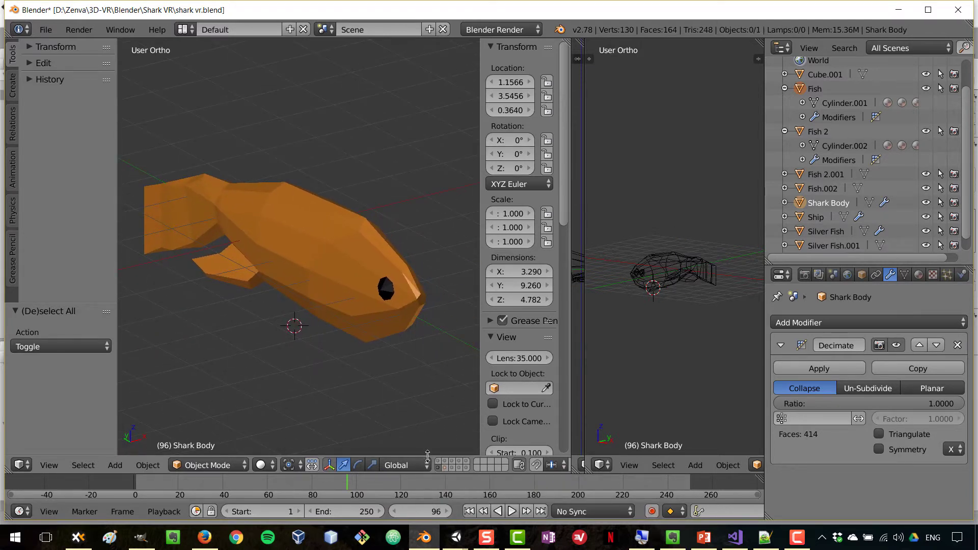
{"action": "left_click", "coordinate": [445, 460]}
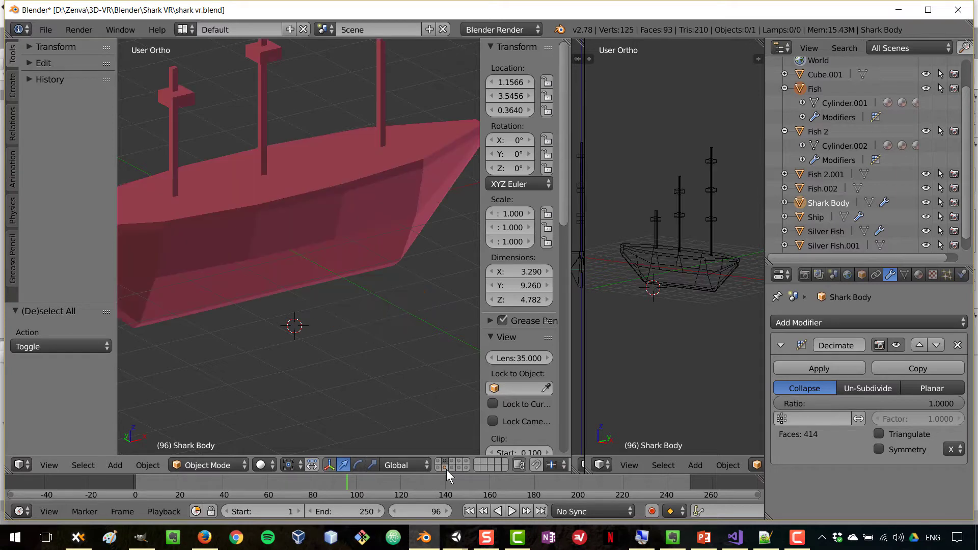
{"action": "left_click", "coordinate": [446, 469]}
{"action": "left_click", "coordinate": [452, 470]}
{"action": "left_click", "coordinate": [452, 461]}
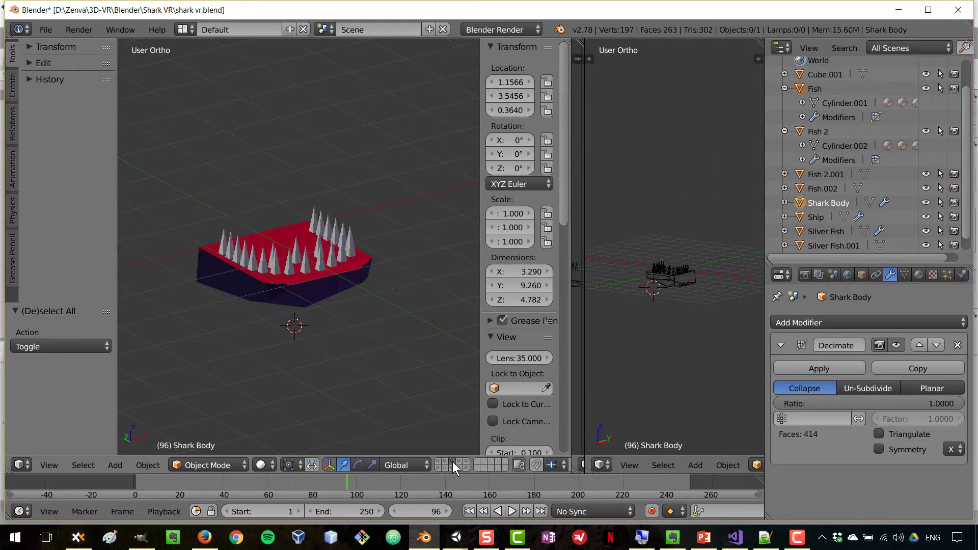
{"action": "left_click", "coordinate": [459, 462]}
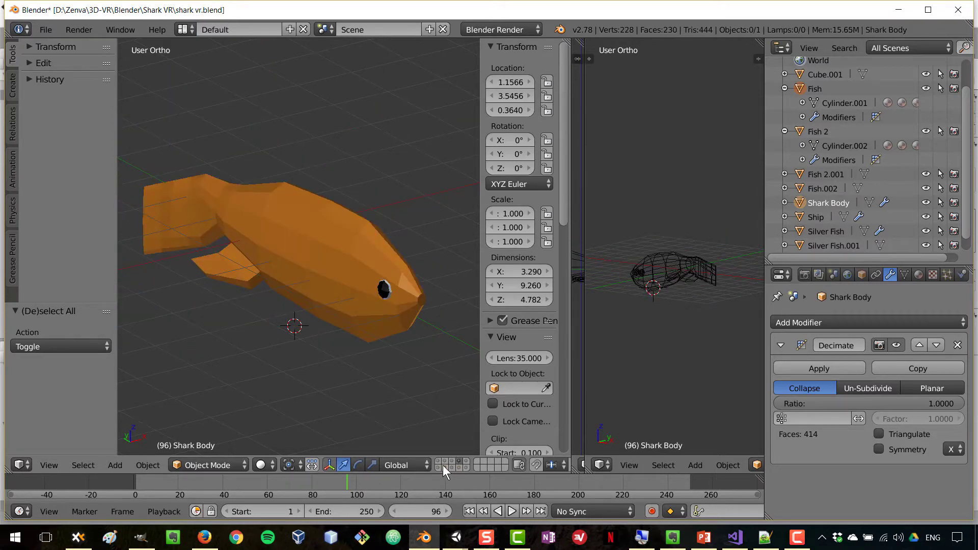
{"action": "left_click", "coordinate": [438, 466]}
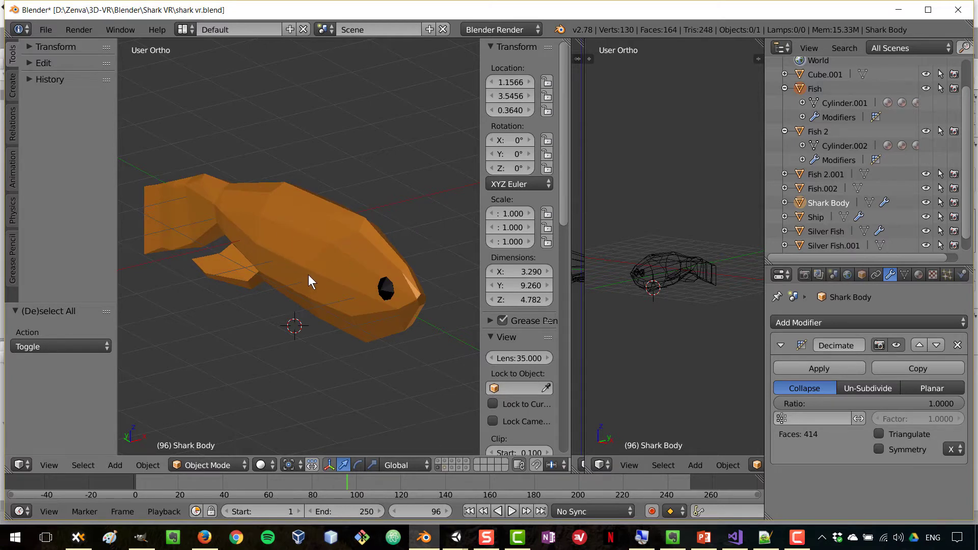
{"action": "left_click", "coordinate": [457, 461]}
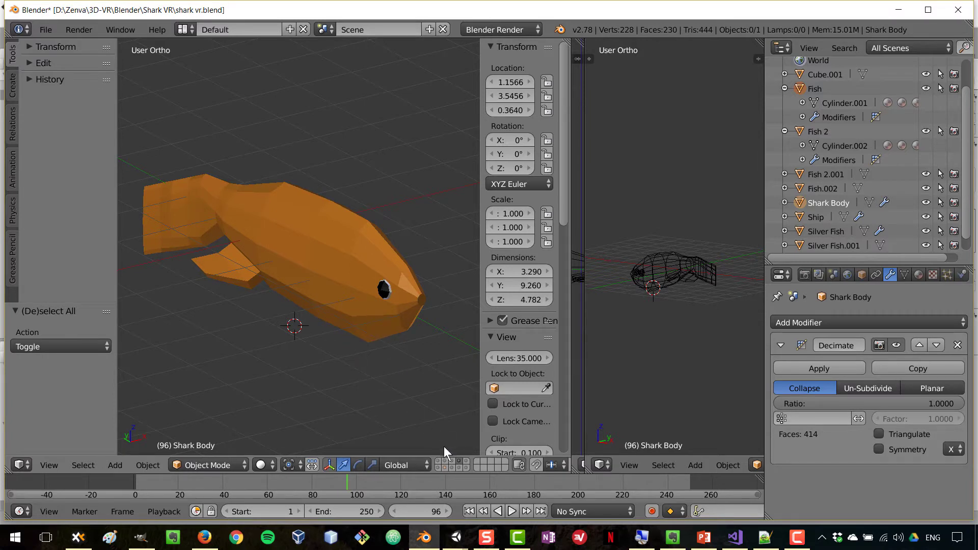
- Apply the Decimate modifier to the low-poly orange fish and save the Blender file over the existing one
{"action": "left_click", "coordinate": [436, 465]}
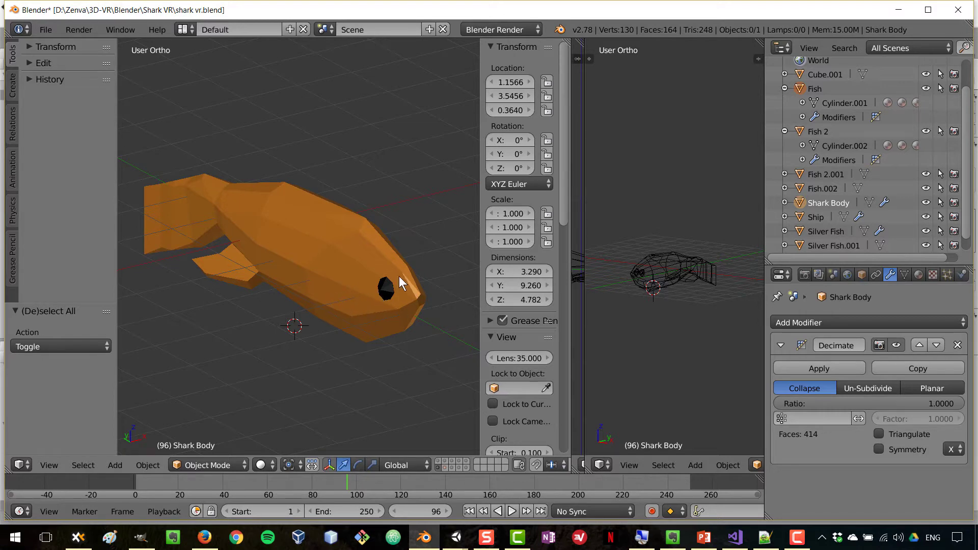
{"action": "right_click", "coordinate": [321, 269]}
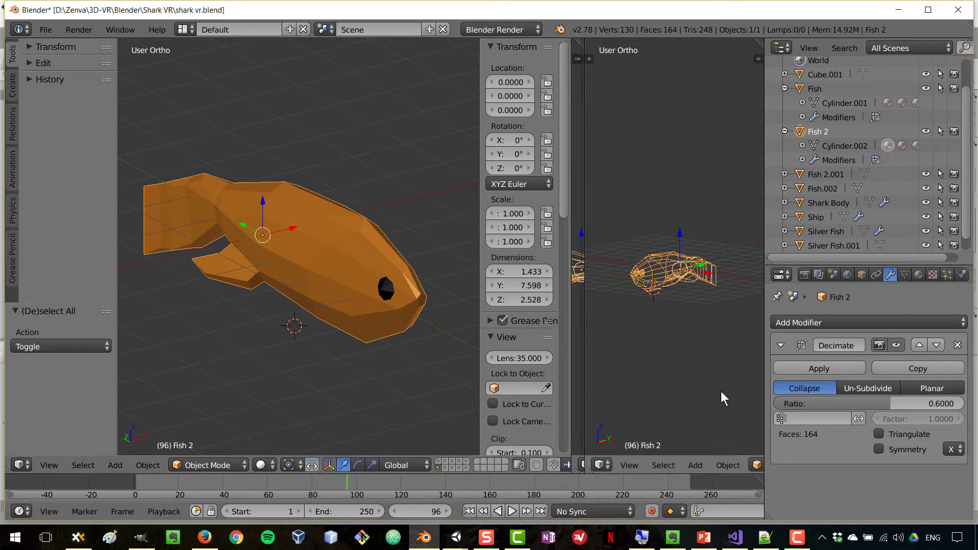
{"action": "left_click", "coordinate": [829, 367]}
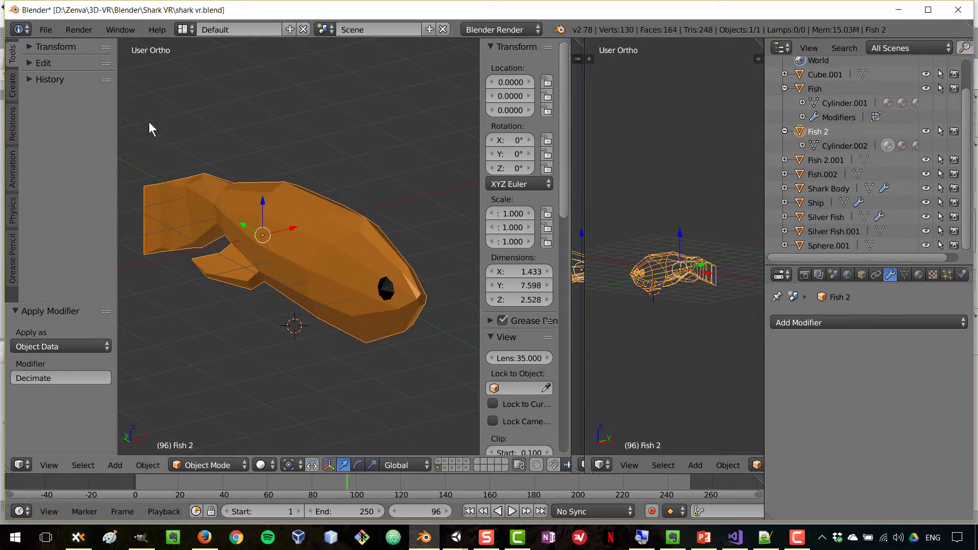
{"action": "key", "text": "ctrl+s"}
{"action": "left_click", "coordinate": [219, 167]}
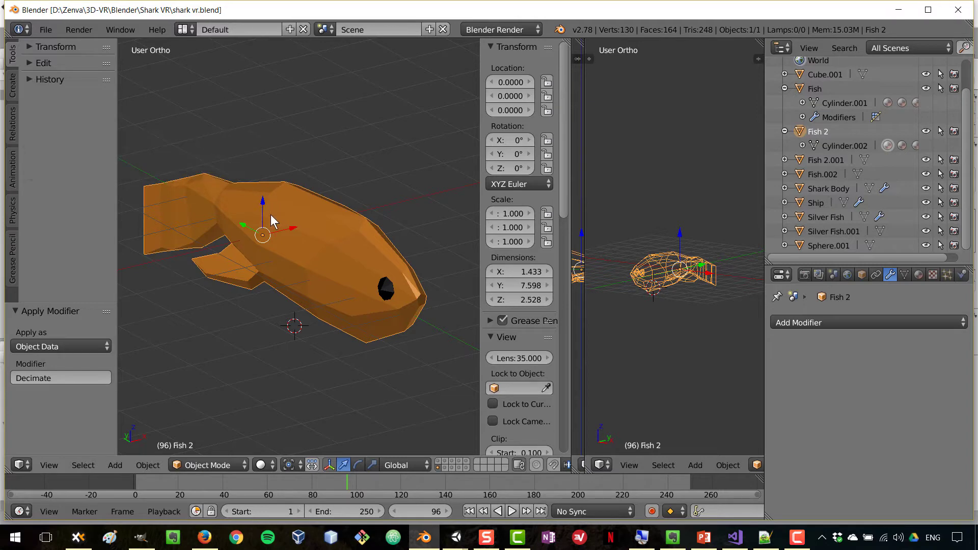
- Export the orange fish as an FBX file named Fish 2 into the project's Models folder
{"action": "left_click", "coordinate": [50, 30]}
{"action": "mouse_move", "coordinate": [116, 283]}
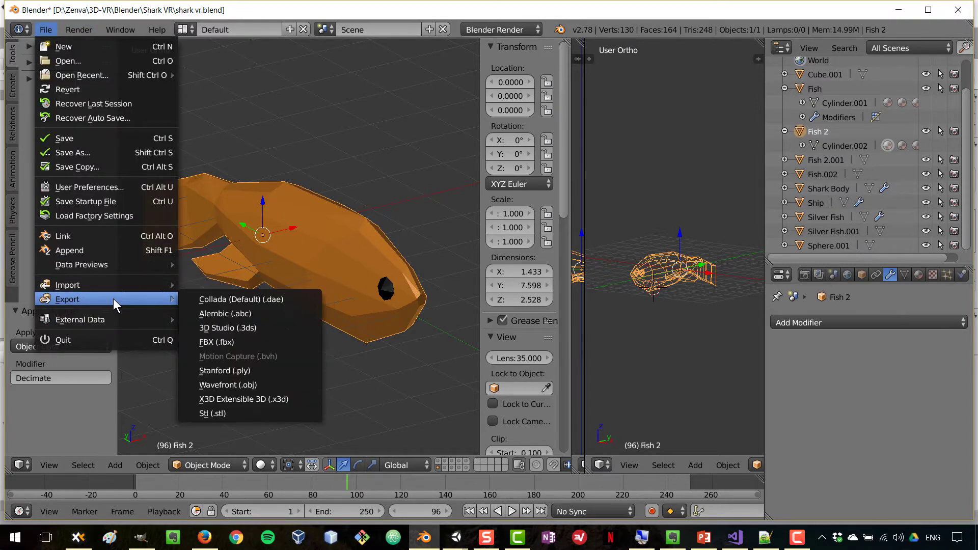
{"action": "left_click", "coordinate": [244, 341]}
{"action": "left_click", "coordinate": [242, 88]}
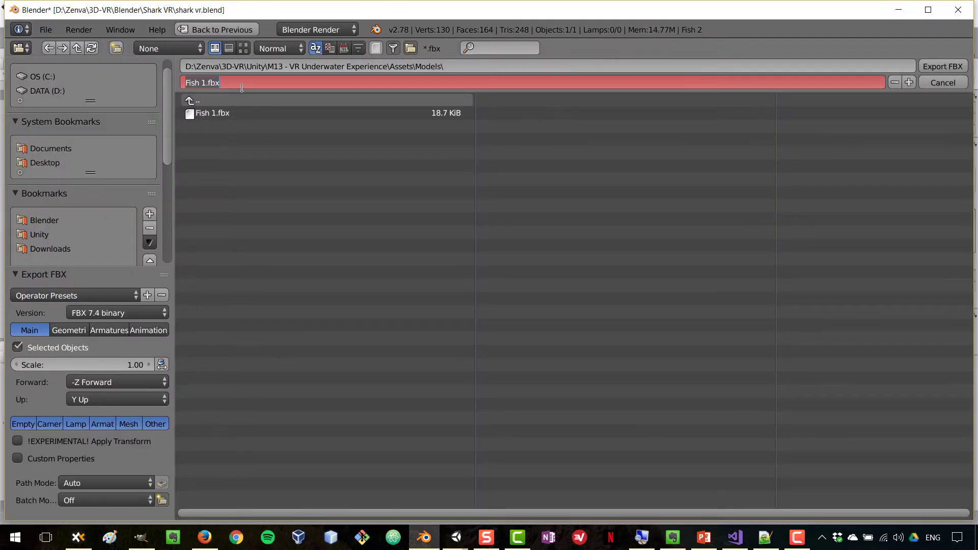
{"action": "type", "text": "Fish 2"}
{"action": "key", "text": "Return"}
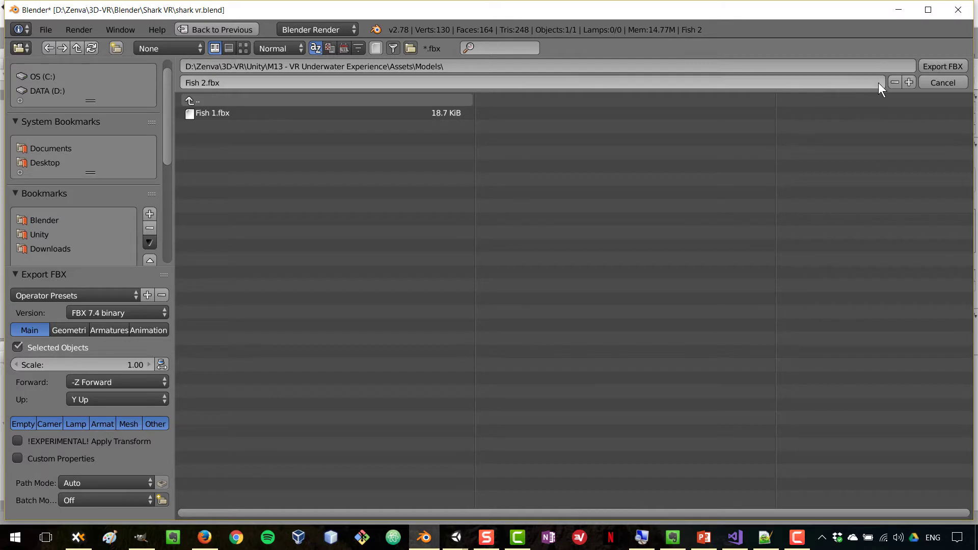
{"action": "left_click", "coordinate": [943, 66]}
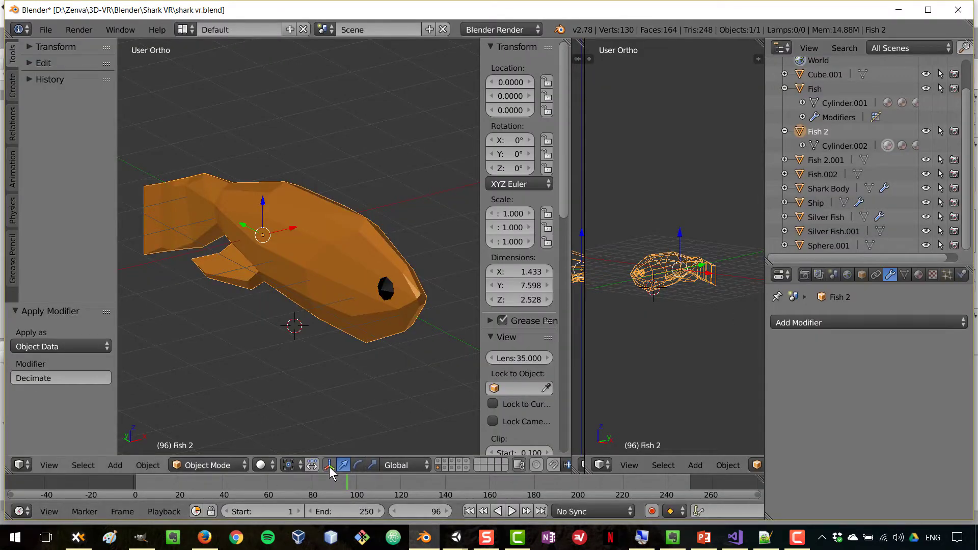
- Show the layer with the low-poly silver fish and apply its Decimate modifier
{"action": "left_click", "coordinate": [438, 461]}
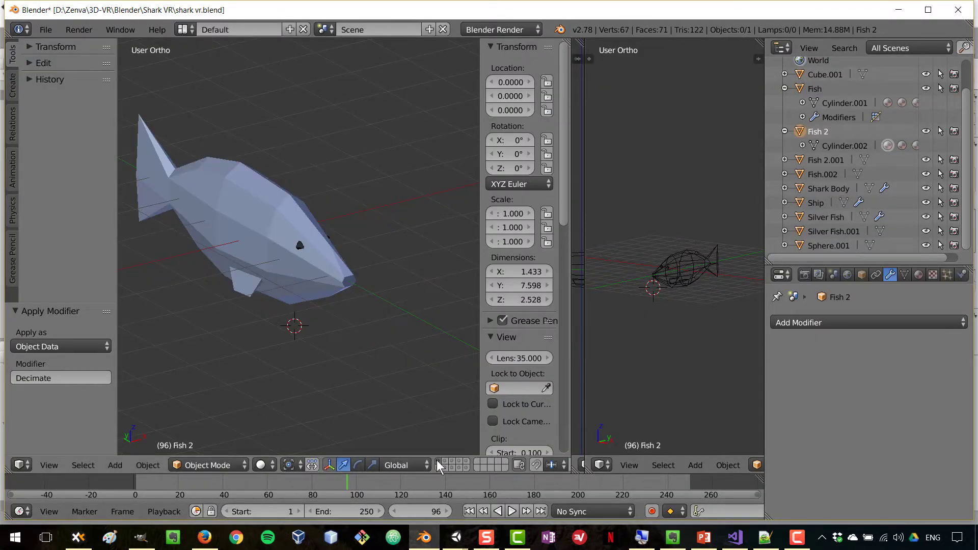
{"action": "right_click", "coordinate": [258, 223]}
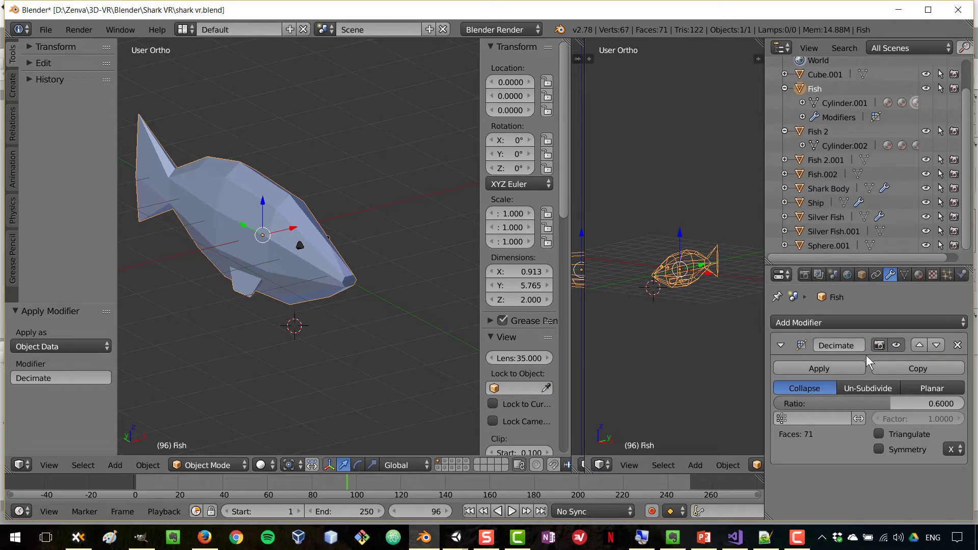
{"action": "left_click", "coordinate": [832, 368]}
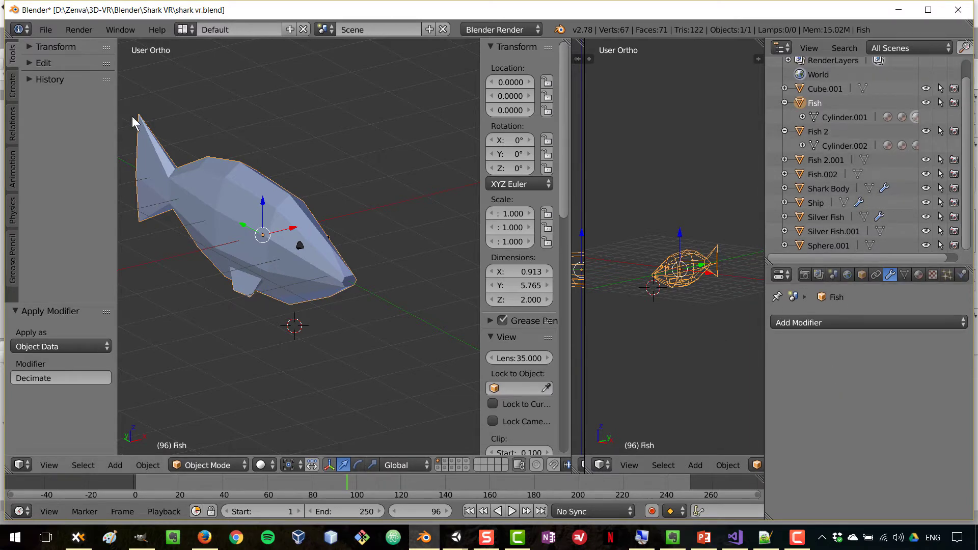
- Export the low-poly silver fish as FBX, overwriting Fish 1.fbx in the project's Models folder
{"action": "left_click", "coordinate": [44, 31]}
{"action": "mouse_move", "coordinate": [147, 294]}
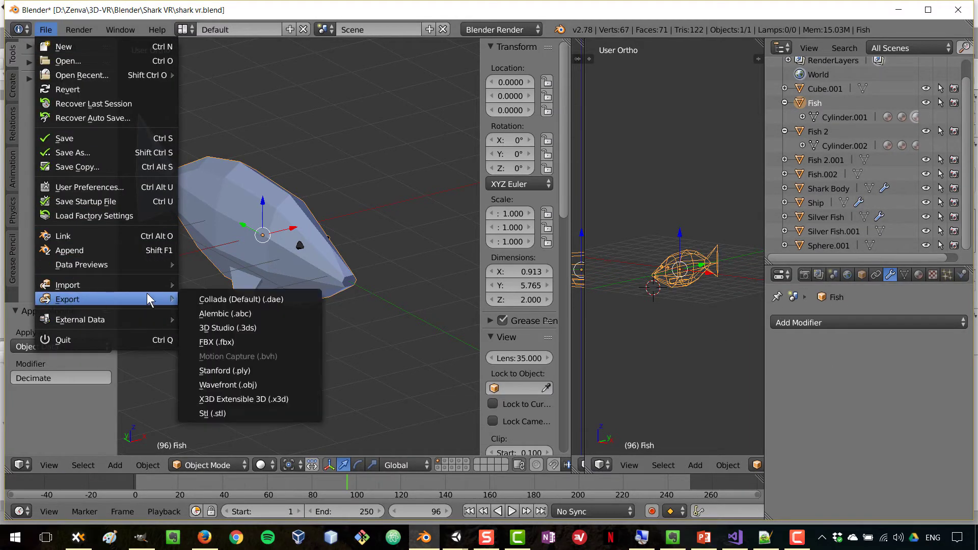
{"action": "left_click", "coordinate": [237, 339]}
{"action": "left_click", "coordinate": [215, 113]}
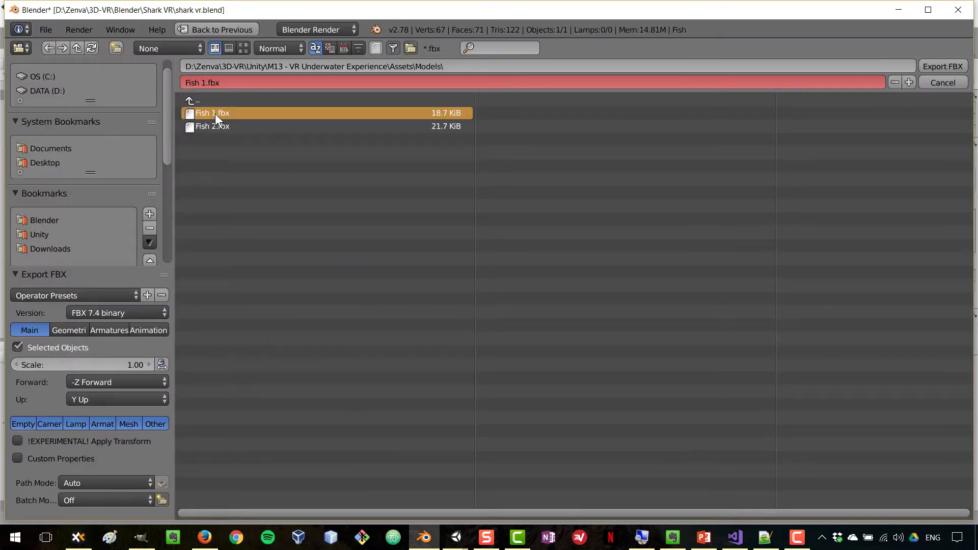
{"action": "double_click", "coordinate": [215, 114]}
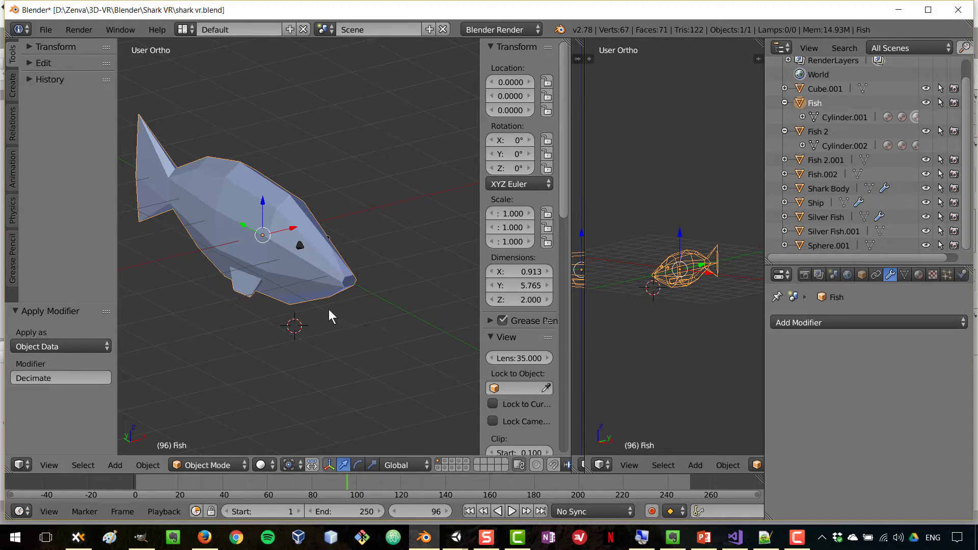
- Show the layer with the red ship and export the ship as an FBX file named Ship into the project's Models folder
{"action": "mouse_move", "coordinate": [282, 329]}
{"action": "middle_mouse_down"}
{"action": "mouse_move", "coordinate": [269, 310]}
{"action": "mouse_move", "coordinate": [277, 335]}
{"action": "middle_mouse_up"}
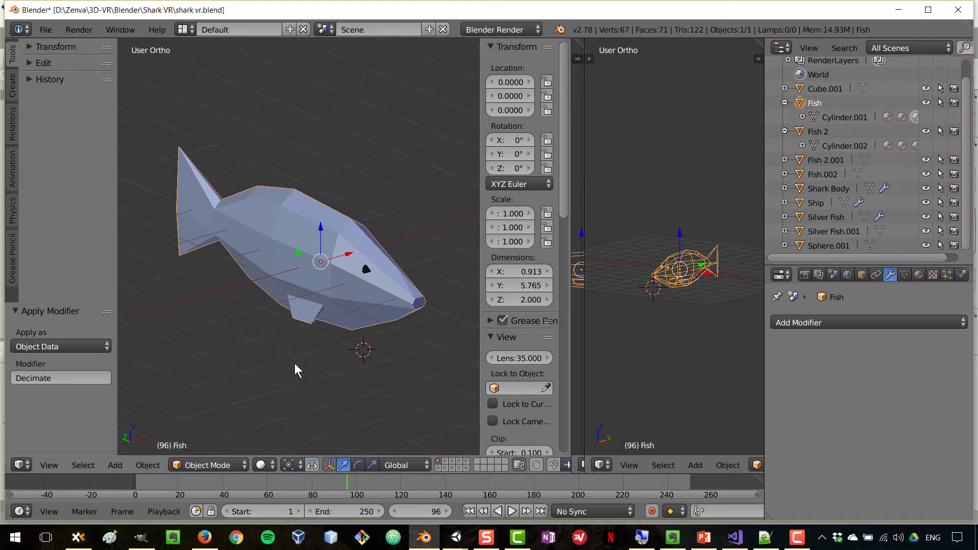
{"action": "left_click", "coordinate": [445, 461]}
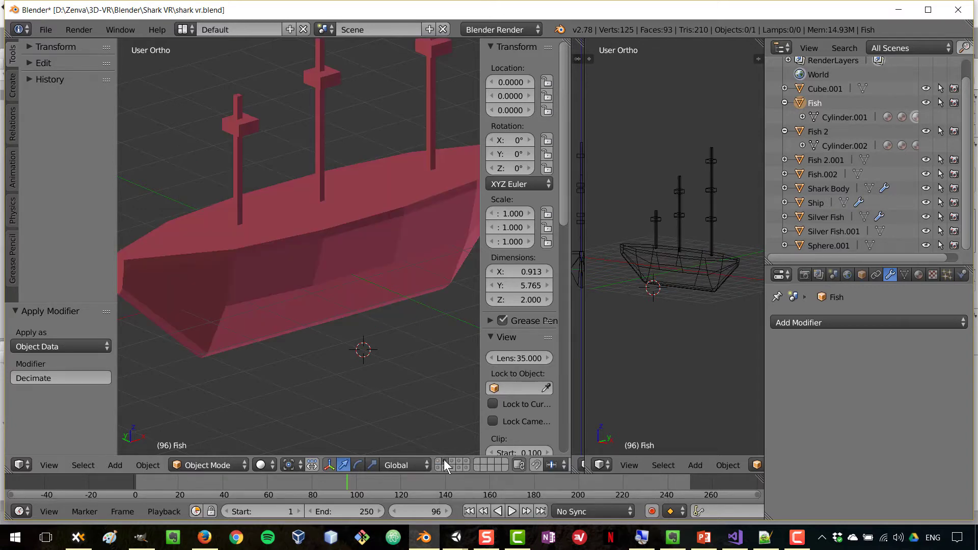
{"action": "scroll", "coordinate": [349, 260], "scroll_direction": "up", "scroll_amount": 3}
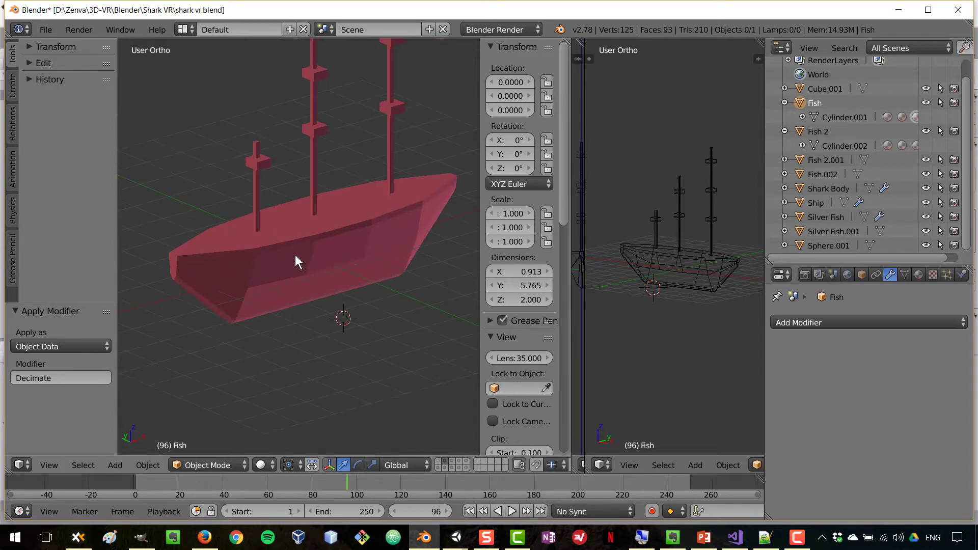
{"action": "middle_click_drag", "start_coordinate": [295, 256], "coordinate": [271, 314], "text": "shift"}
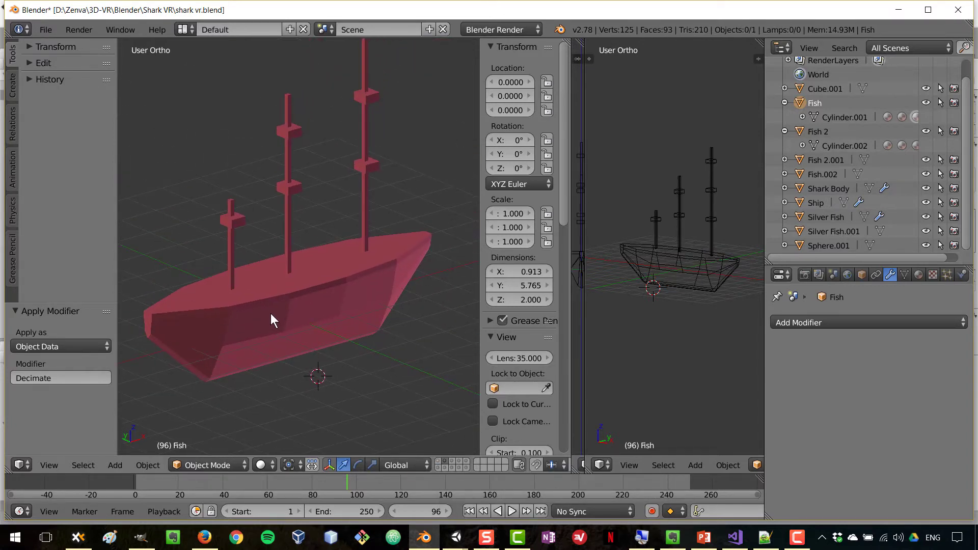
{"action": "left_click", "coordinate": [45, 29]}
{"action": "mouse_move", "coordinate": [121, 312]}
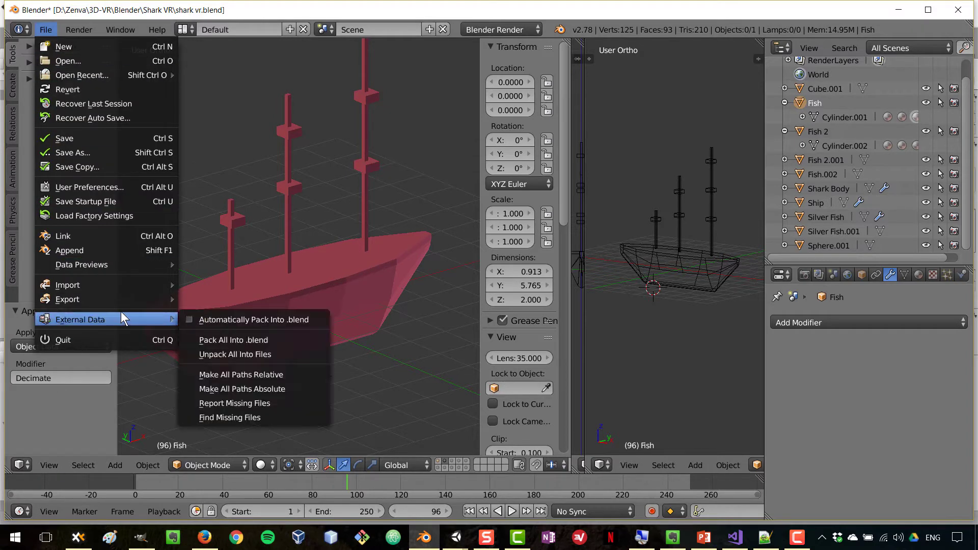
{"action": "right_click", "coordinate": [332, 289]}
{"action": "left_click", "coordinate": [44, 31]}
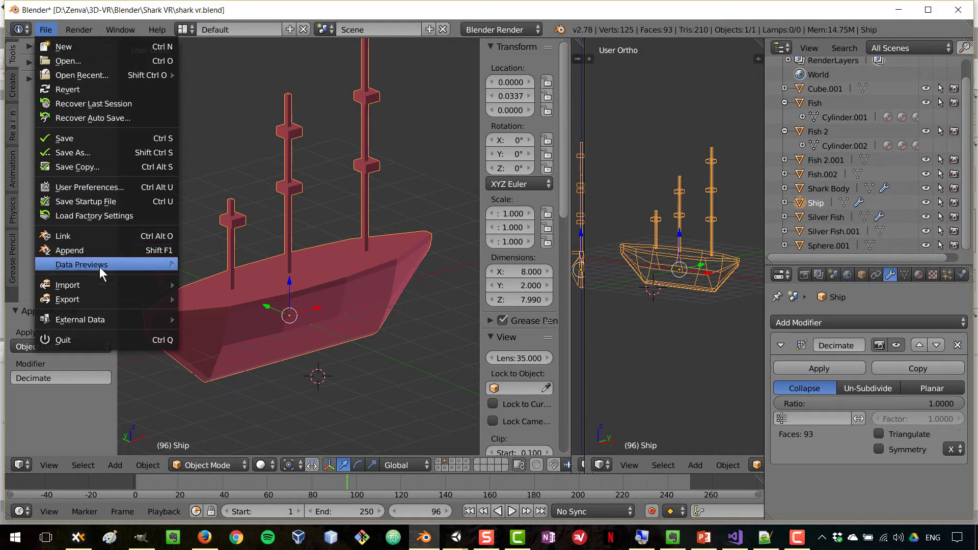
{"action": "mouse_move", "coordinate": [100, 298]}
{"action": "left_click", "coordinate": [216, 342]}
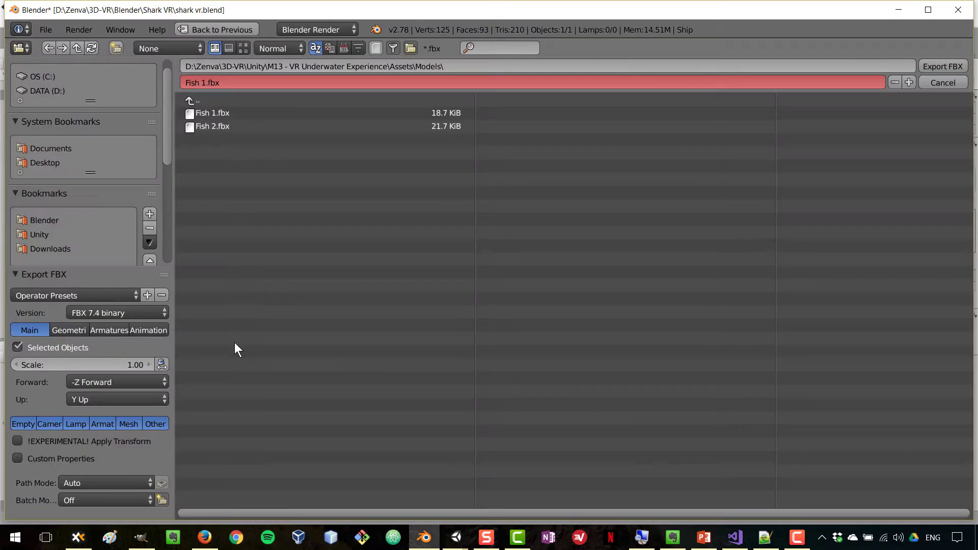
{"action": "left_click", "coordinate": [226, 82]}
{"action": "type", "text": "Ship"}
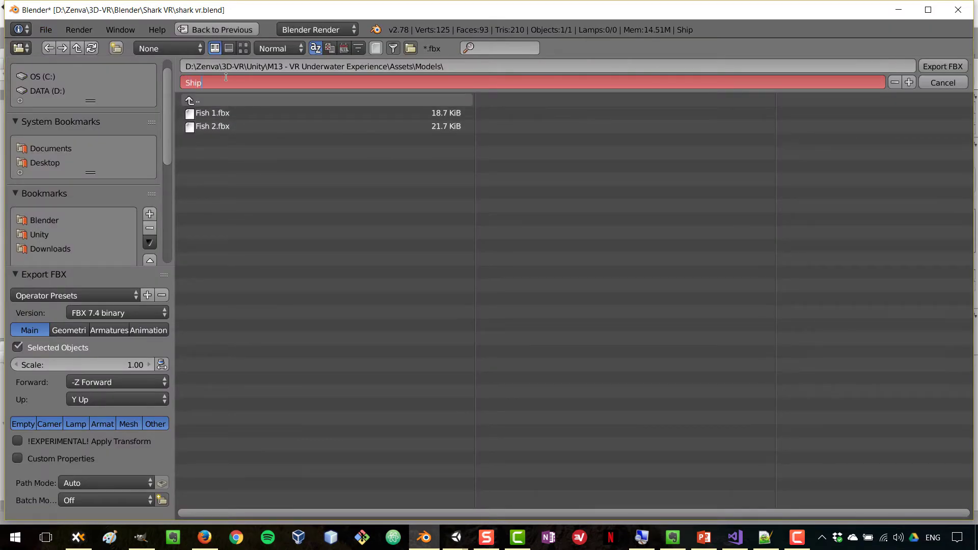
{"action": "key", "text": "Return"}
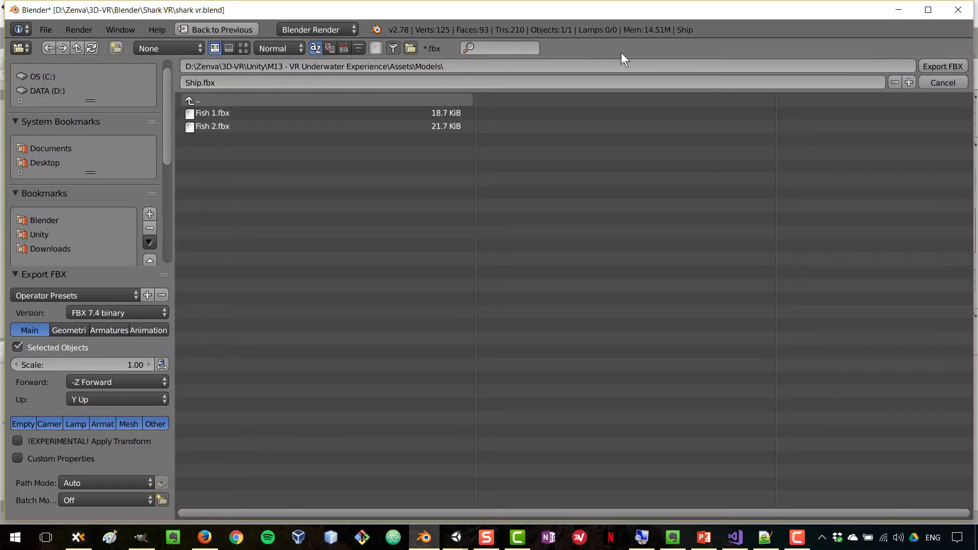
{"action": "left_click", "coordinate": [948, 65]}
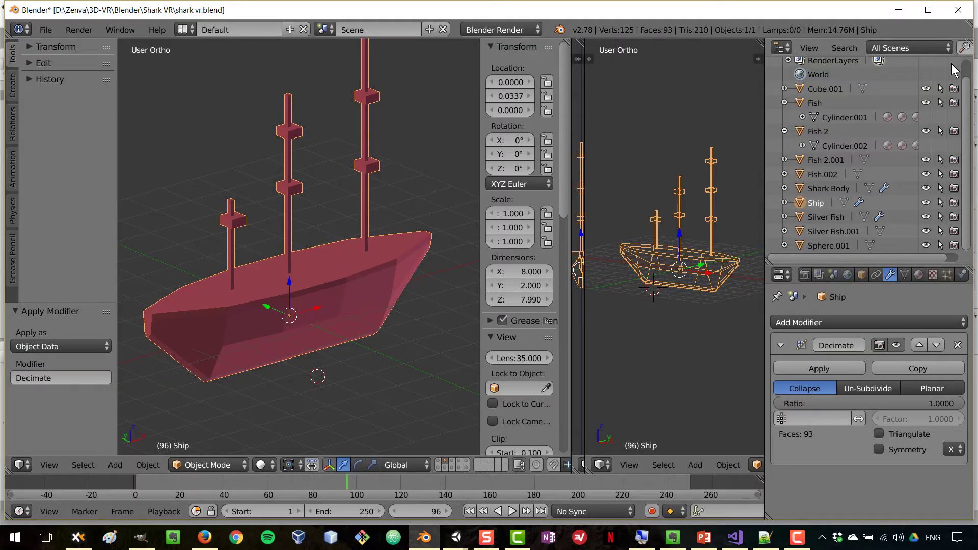
- Show the shark's layer and export its body as an FBX file named Shark Body into the project's Models folder
{"action": "left_click", "coordinate": [445, 468]}
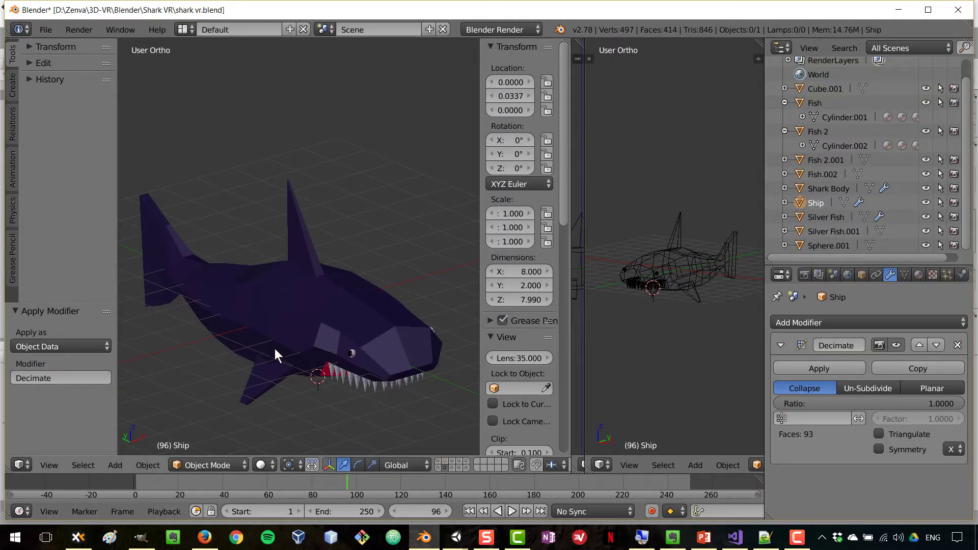
{"action": "middle_click_drag", "start_coordinate": [282, 336], "coordinate": [254, 239], "text": "shift"}
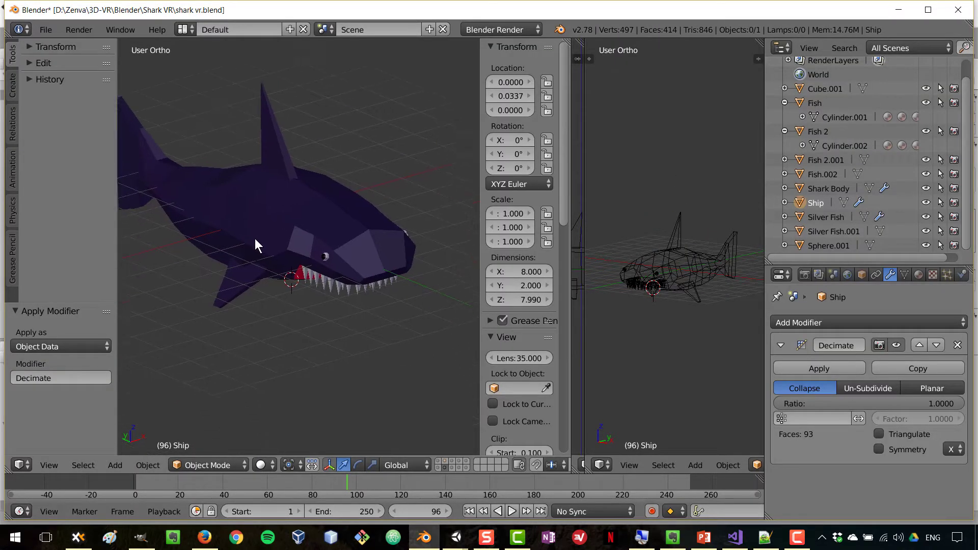
{"action": "left_click", "coordinate": [456, 462]}
{"action": "left_click", "coordinate": [445, 467]}
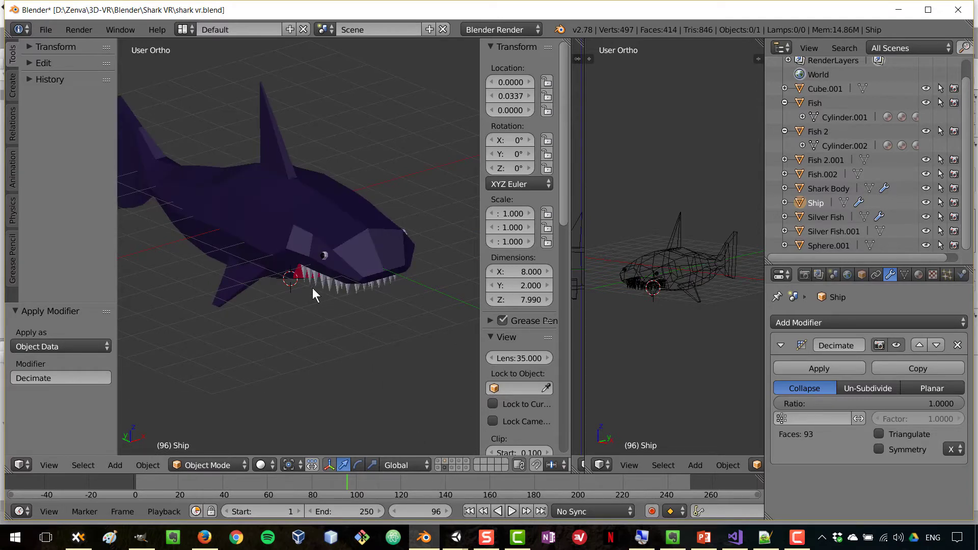
{"action": "right_click", "coordinate": [310, 215]}
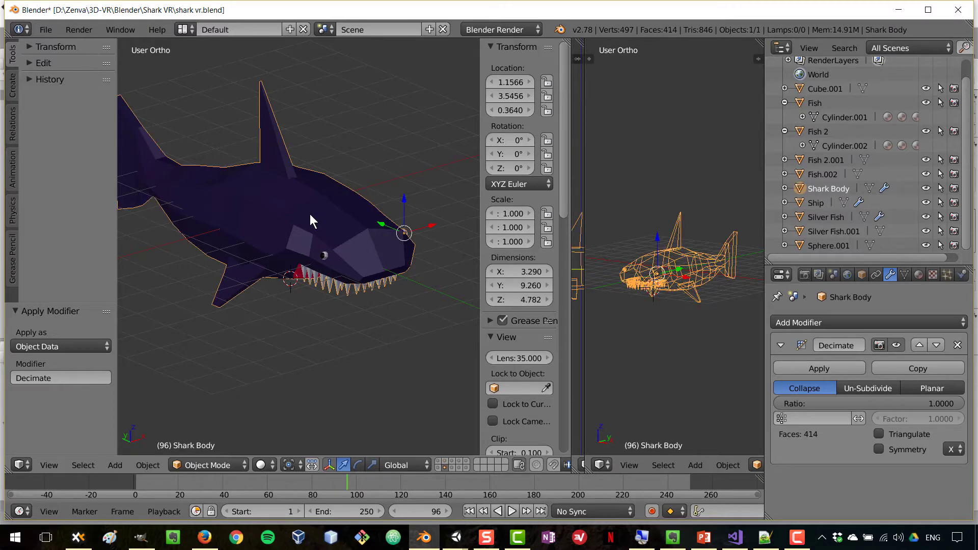
{"action": "left_click", "coordinate": [44, 30]}
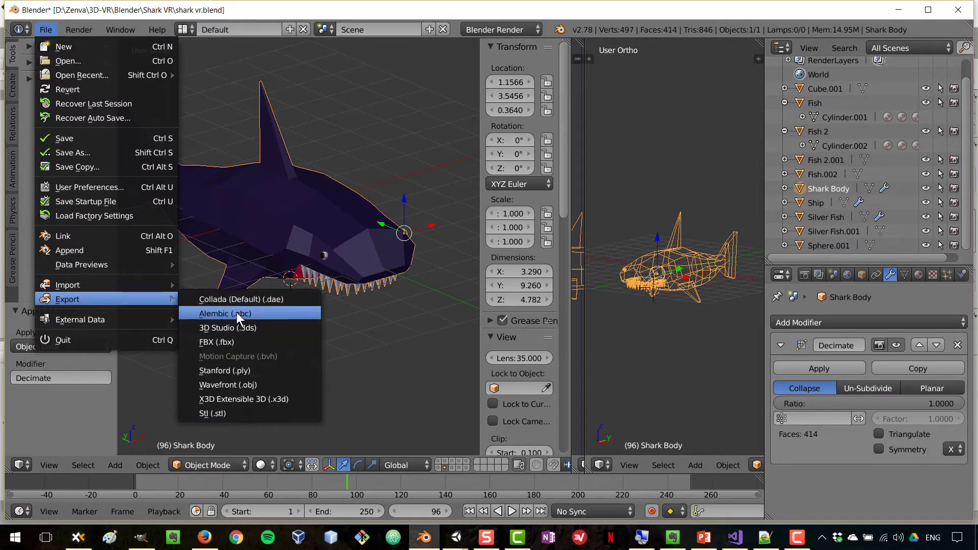
{"action": "left_click", "coordinate": [249, 341]}
{"action": "left_click", "coordinate": [275, 83]}
{"action": "type", "text": "Shark Bod"}
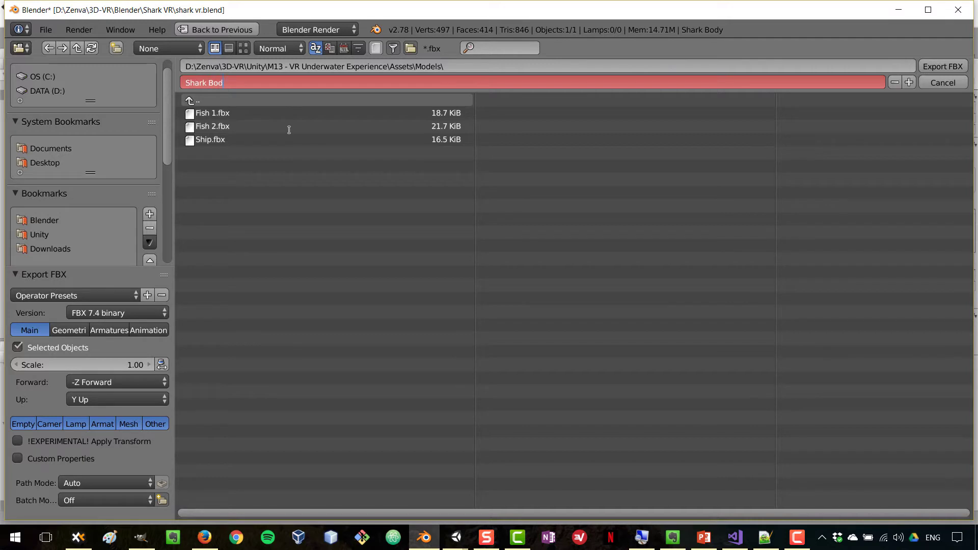
{"action": "type", "text": "y"}
{"action": "key", "text": "Return"}
{"action": "left_click", "coordinate": [943, 67]}
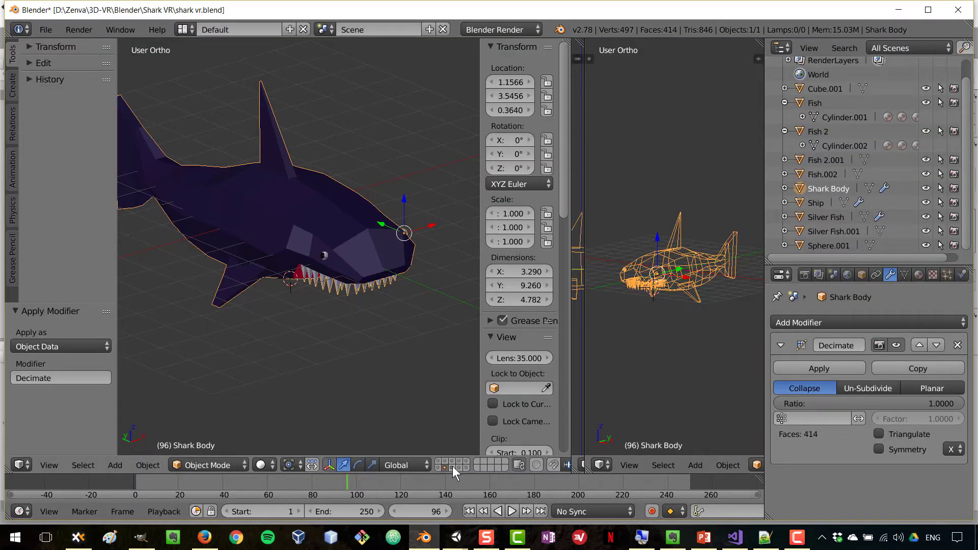
- Show the layer with the shark's lower jaw and export the jaw as an FBX file named Shark Jaw
{"action": "middle_click_drag", "start_coordinate": [374, 334], "coordinate": [368, 331]}
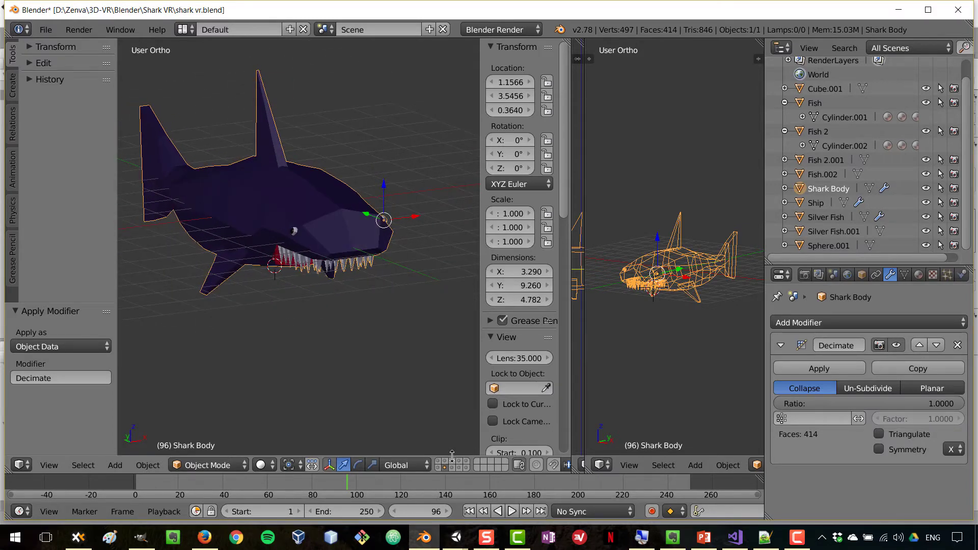
{"action": "left_click", "coordinate": [452, 462]}
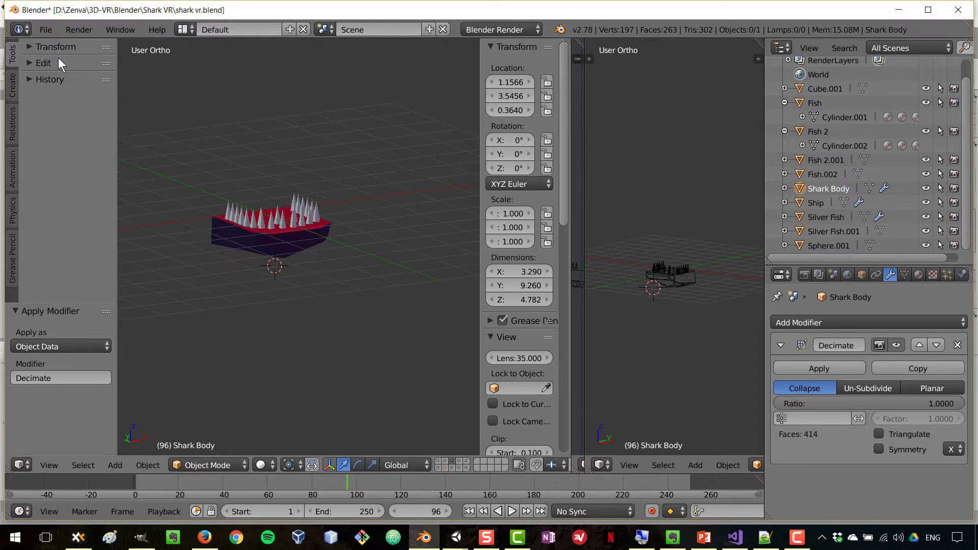
{"action": "right_click", "coordinate": [242, 230]}
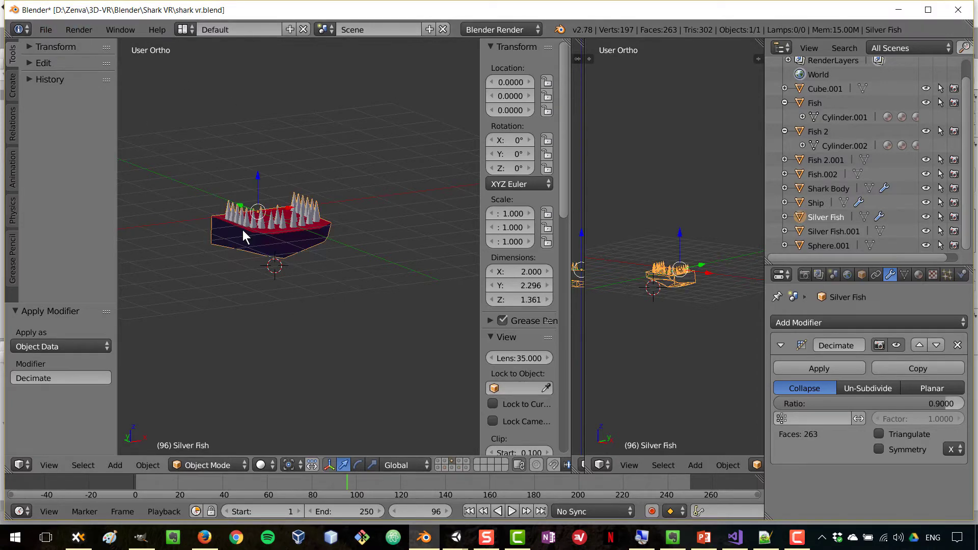
{"action": "left_click", "coordinate": [48, 32]}
{"action": "mouse_move", "coordinate": [97, 300]}
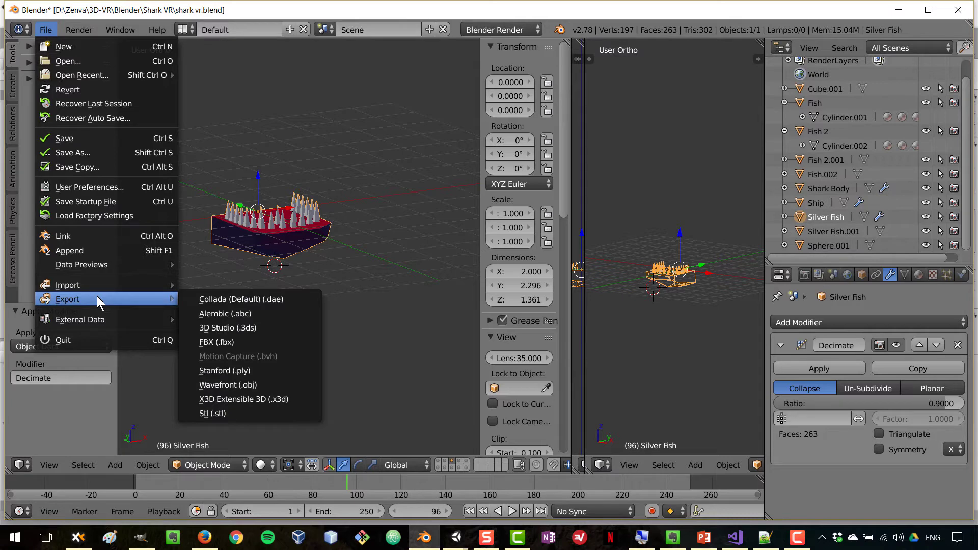
{"action": "left_click", "coordinate": [258, 340]}
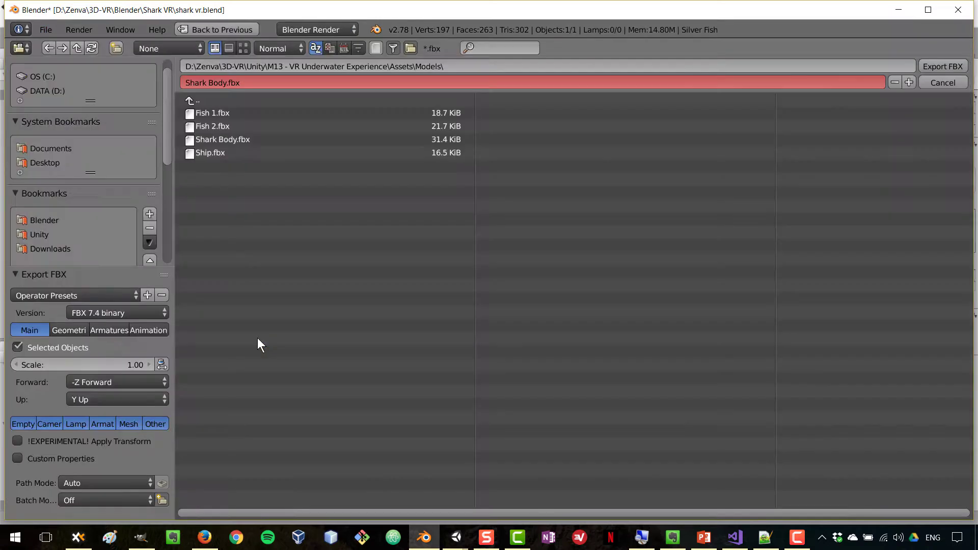
{"action": "double_click", "coordinate": [218, 83]}
{"action": "type", "text": "Jaw"}
{"action": "left_click", "coordinate": [953, 69]}
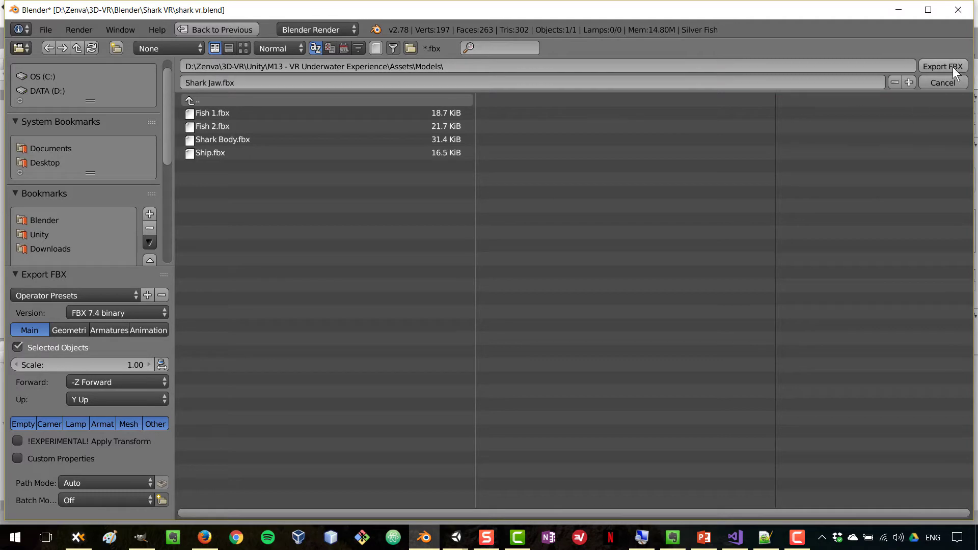
- Switch to Unity, place the Ship model from the Models folder on the terrain and tilt it to about -64.4° on X
{"action": "left_click", "coordinate": [901, 9]}
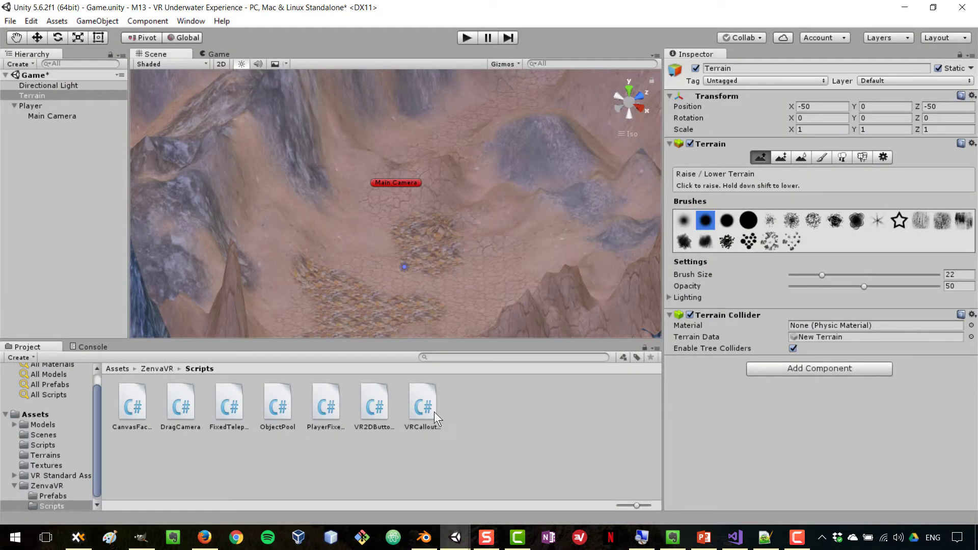
{"action": "left_click", "coordinate": [44, 424]}
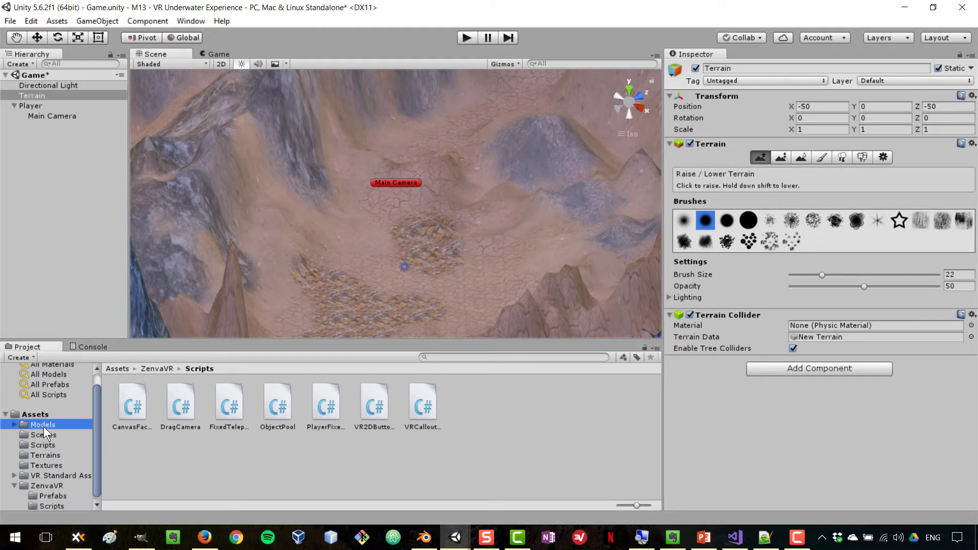
{"action": "left_click_drag", "start_coordinate": [374, 408], "coordinate": [425, 292]}
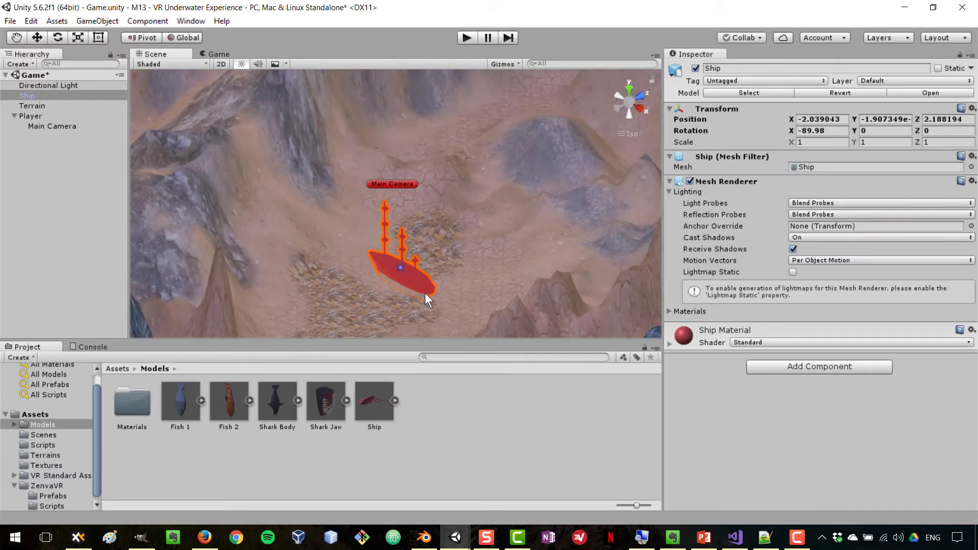
{"action": "left_click", "coordinate": [57, 36]}
{"action": "left_click_drag", "start_coordinate": [430, 259], "coordinate": [186, 124]}
- Duplicate the ship and move the copy to about X -13.48, Y 3.64, Z 16.56
{"action": "key", "text": "ctrl+d"}
{"action": "left_click", "coordinate": [37, 37]}
{"action": "mouse_move", "coordinate": [408, 279]}
{"action": "left_mouse_down"}
{"action": "mouse_move", "coordinate": [534, 274]}
{"action": "mouse_move", "coordinate": [399, 293]}
{"action": "left_mouse_up"}
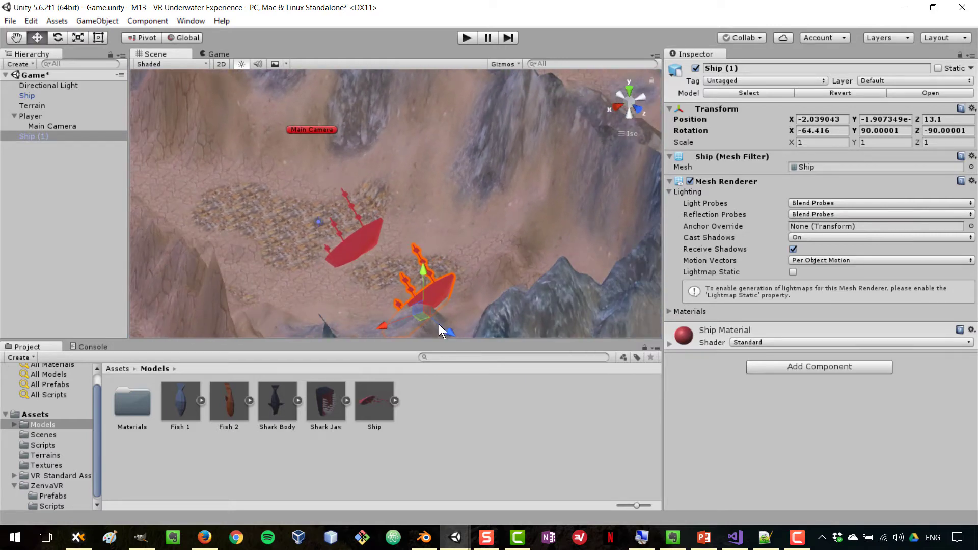
{"action": "left_click_drag", "start_coordinate": [439, 324], "coordinate": [494, 320]}
{"action": "left_click_drag", "start_coordinate": [446, 297], "coordinate": [385, 149]}
- Turn the duplicated ship to about -73° on Y and lower it to about Y 2.14
{"action": "left_click", "coordinate": [59, 37]}
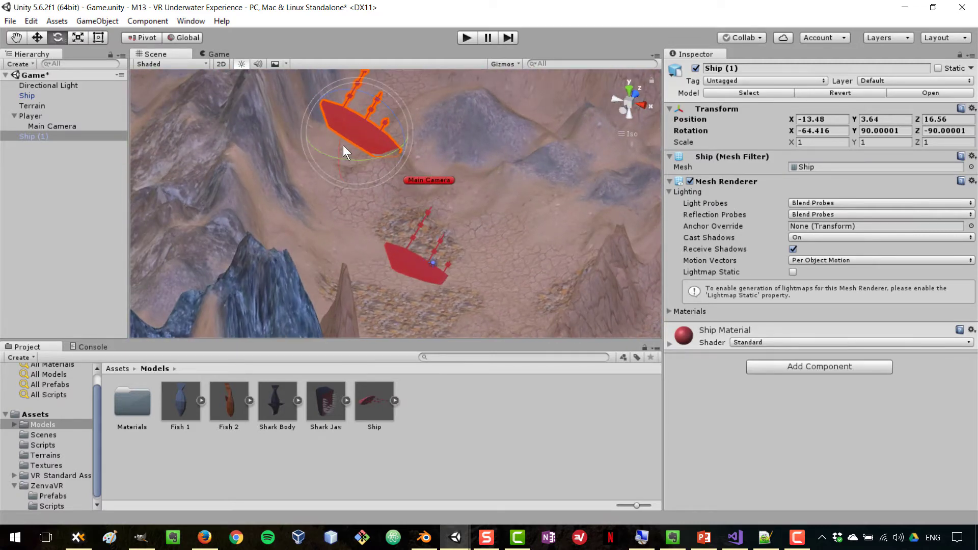
{"action": "left_click_drag", "start_coordinate": [319, 147], "coordinate": [354, 149]}
{"action": "left_click", "coordinate": [37, 37]}
- Move the first ship away from the player onto the neighbouring gravel patch and clear the selection
{"action": "left_click_drag", "start_coordinate": [390, 275], "coordinate": [281, 249], "text": "alt"}
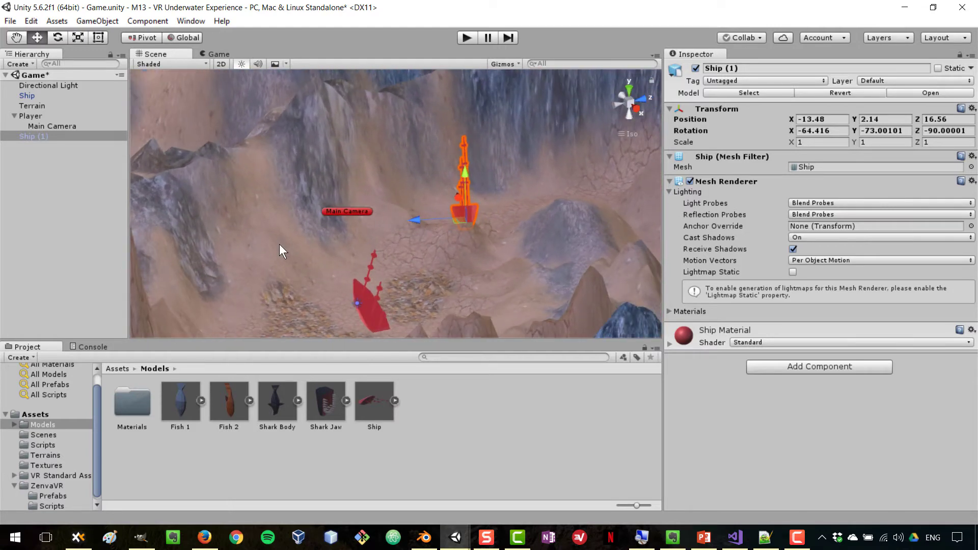
{"action": "left_click", "coordinate": [371, 326]}
{"action": "left_click_drag", "start_coordinate": [412, 312], "coordinate": [345, 242]}
{"action": "left_click", "coordinate": [191, 475]}
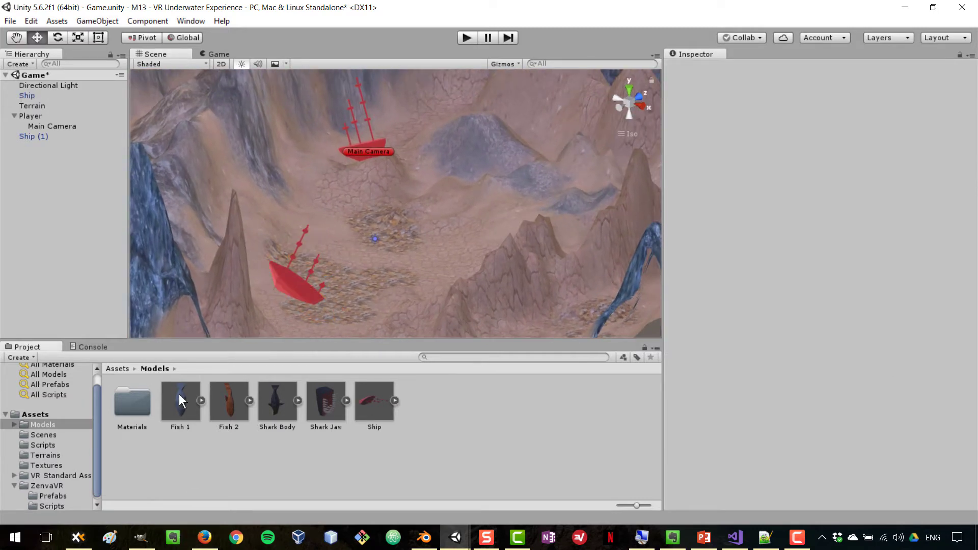
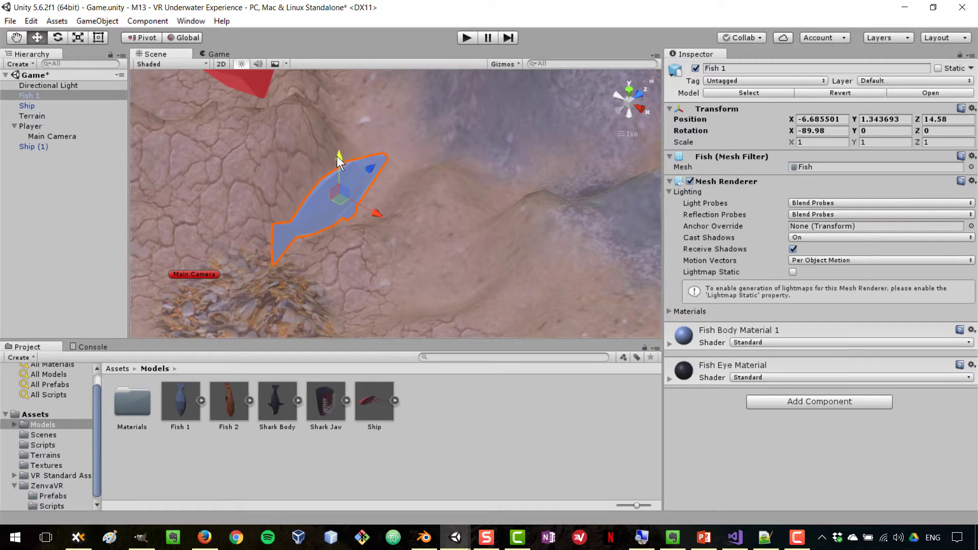
- Raise the Fish 1 model higher above the seabed and play the scene to preview it
{"action": "left_click_drag", "start_coordinate": [337, 156], "coordinate": [420, 82]}
{"action": "left_click", "coordinate": [465, 37]}
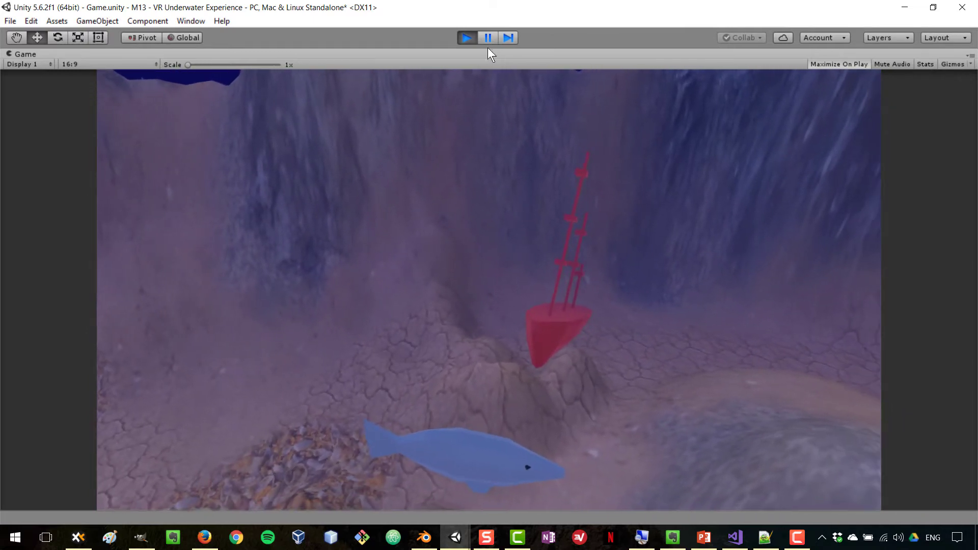
- Stop the play preview and move the Fish 1 model along X to about 4.97
{"action": "left_click", "coordinate": [465, 38]}
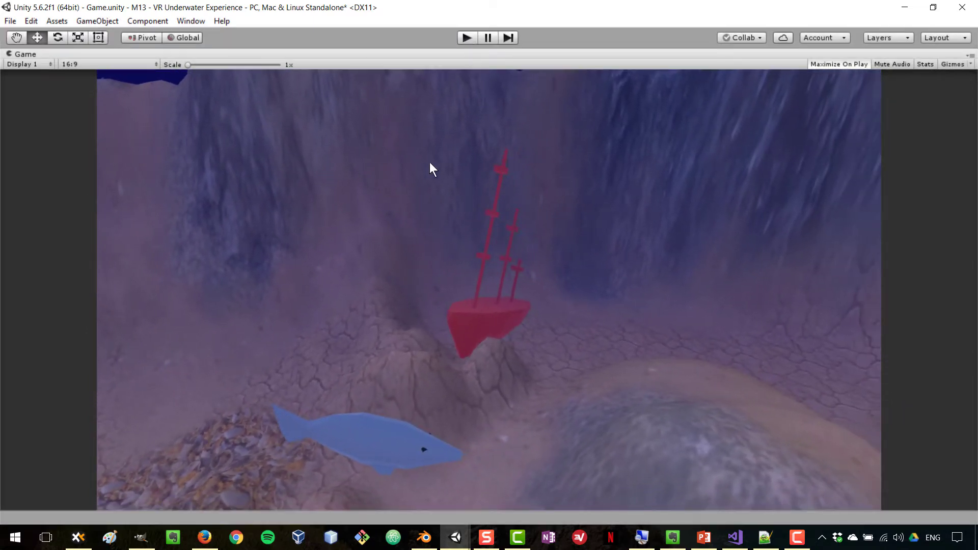
{"action": "scroll", "coordinate": [224, 255], "scroll_direction": "down", "scroll_amount": 5}
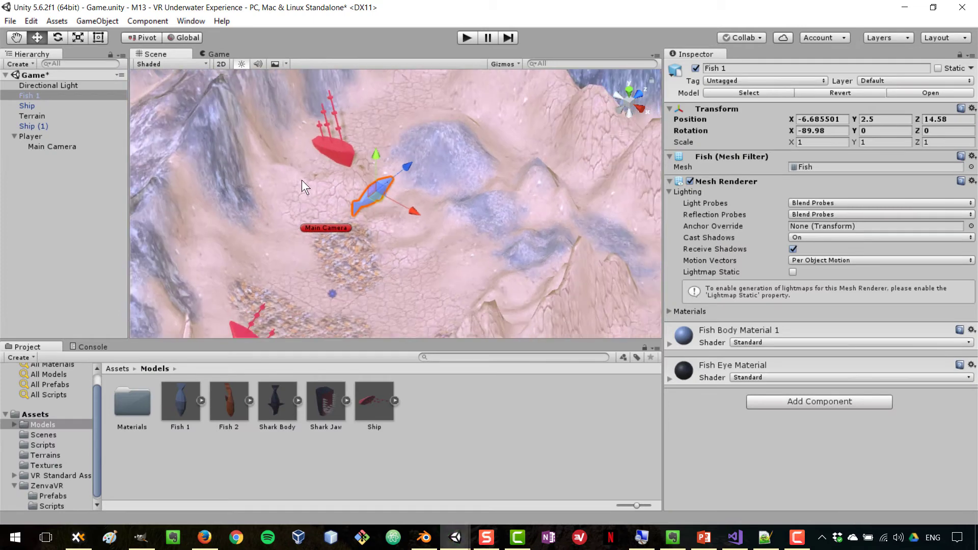
{"action": "left_click", "coordinate": [332, 142]}
{"action": "left_click_drag", "start_coordinate": [349, 191], "coordinate": [330, 203], "text": "alt"}
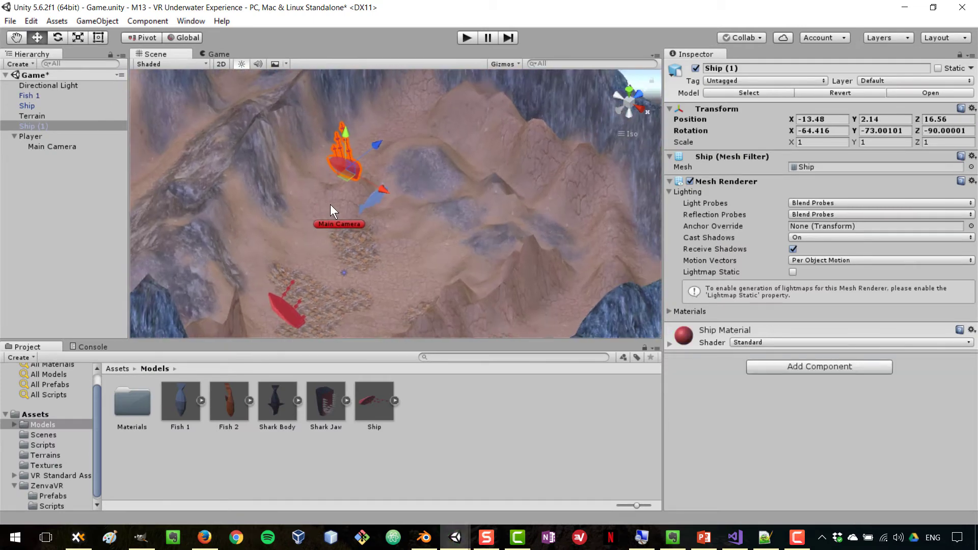
{"action": "left_click", "coordinate": [366, 201]}
{"action": "left_click_drag", "start_coordinate": [393, 210], "coordinate": [483, 234]}
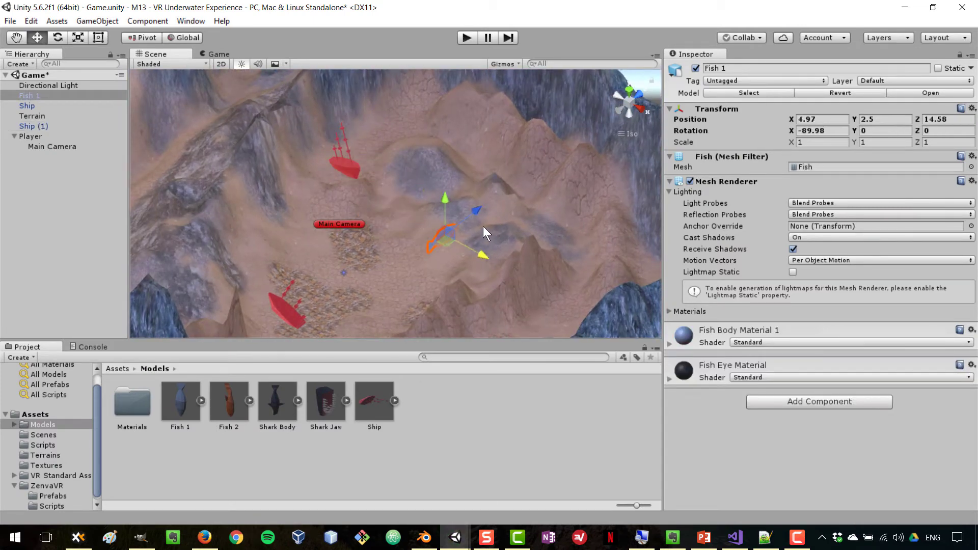
- Raise Fish 1 to about Y 16.02 and check its placement in the Game view
{"action": "left_click_drag", "start_coordinate": [448, 198], "coordinate": [326, 127]}
{"action": "left_click_drag", "start_coordinate": [426, 107], "coordinate": [434, 114]}
{"action": "left_click", "coordinate": [216, 53]}
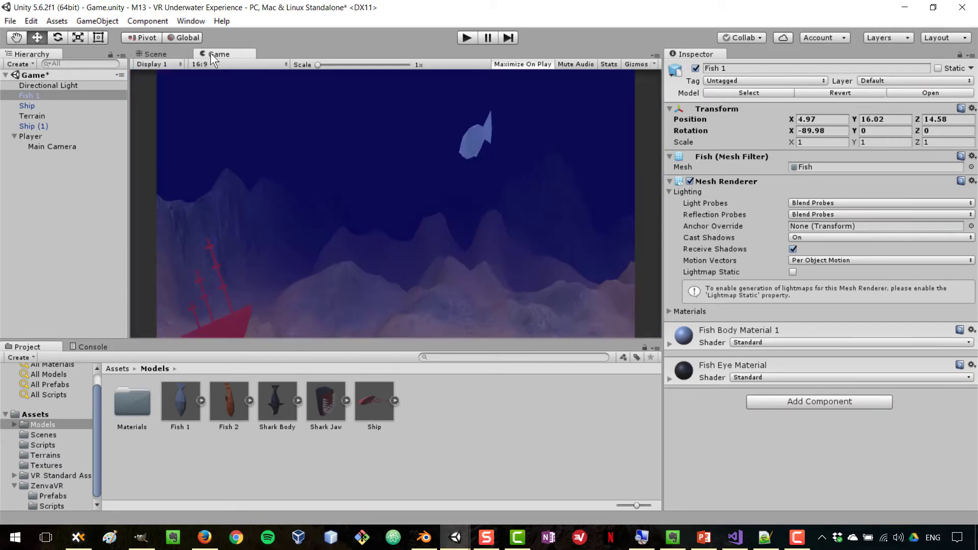
{"action": "left_click", "coordinate": [166, 51]}
- Scale the duplicated ship to 3 on all axes and move it to about X 13.65, Z 25.32
{"action": "left_click", "coordinate": [328, 140]}
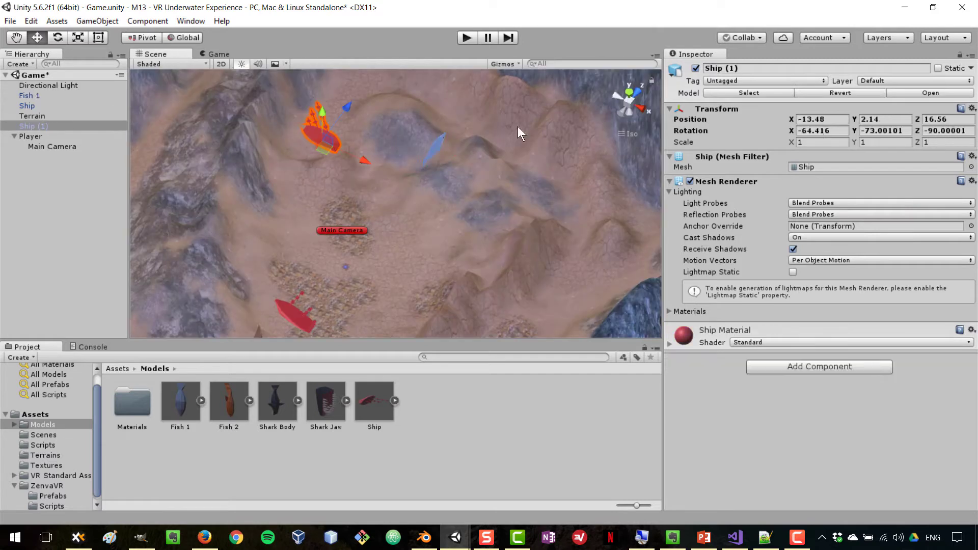
{"action": "left_click", "coordinate": [827, 142]}
{"action": "type", "text": "3"}
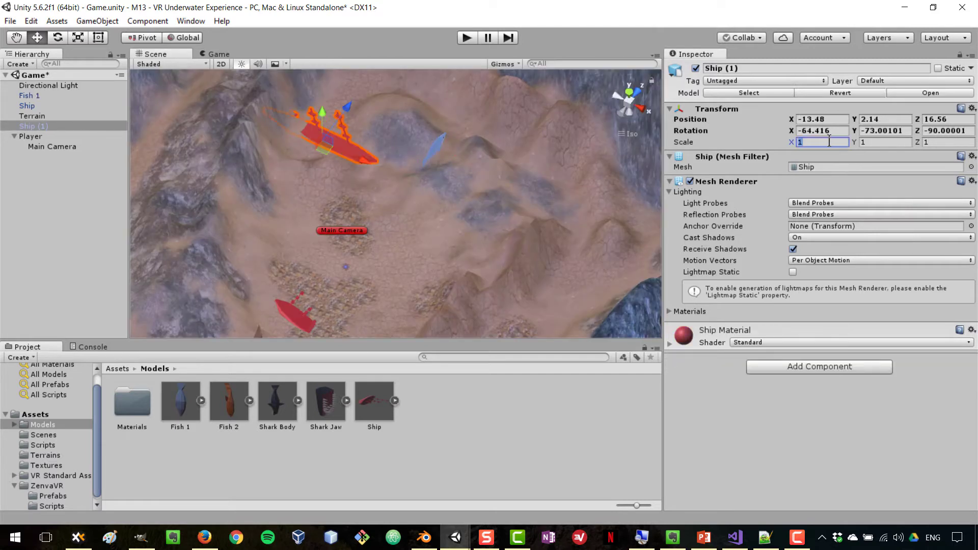
{"action": "left_click", "coordinate": [883, 142]}
{"action": "type", "text": "3"}
{"action": "left_click", "coordinate": [946, 143]}
{"action": "type", "text": "3"}
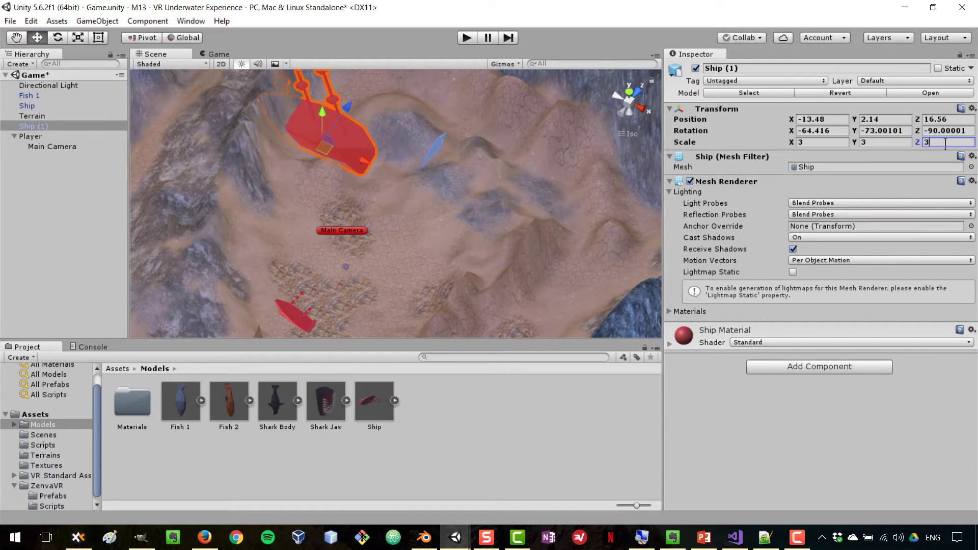
{"action": "left_click_drag", "start_coordinate": [364, 173], "coordinate": [80, 72], "text": "alt"}
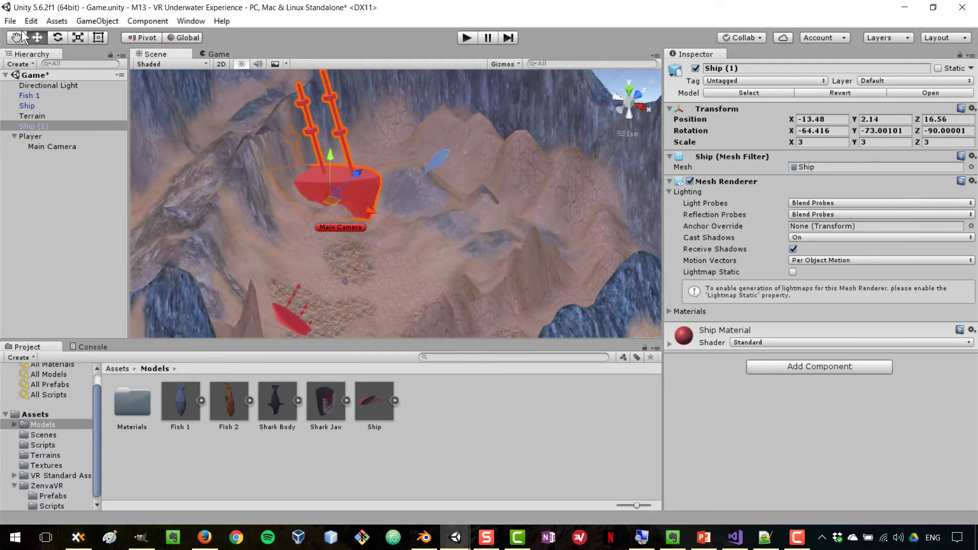
{"action": "left_click_drag", "start_coordinate": [369, 210], "coordinate": [584, 244]}
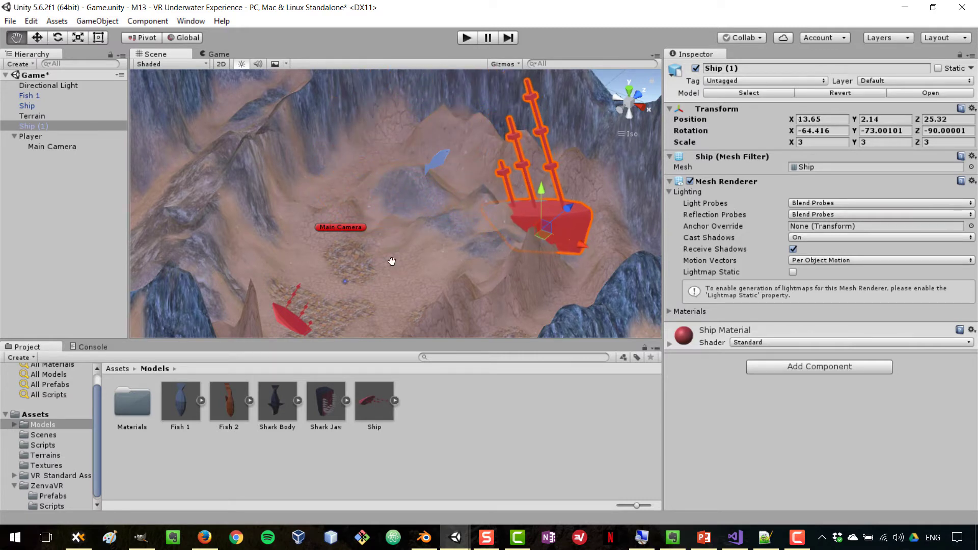
- Scale the first ship to 3 on all axes and move it to about X 4.89, Z -15.5
{"action": "middle_click_drag", "start_coordinate": [583, 244], "coordinate": [335, 194]}
{"action": "left_click", "coordinate": [320, 230]}
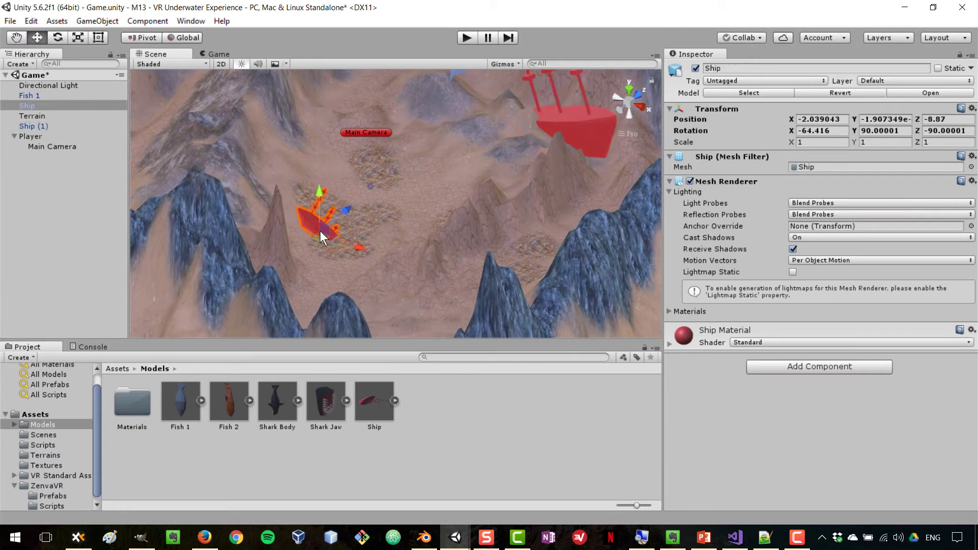
{"action": "left_click", "coordinate": [837, 143]}
{"action": "type", "text": "3"}
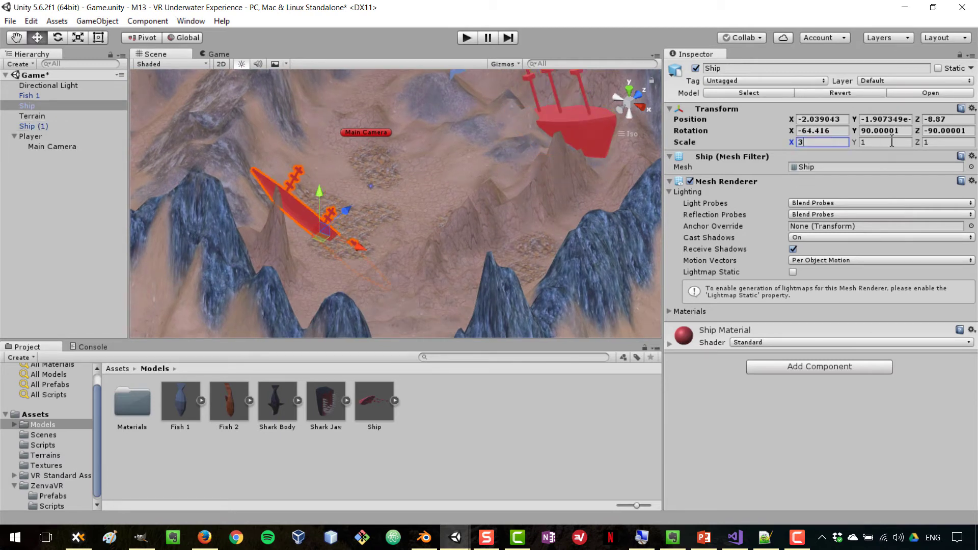
{"action": "left_click", "coordinate": [897, 142]}
{"action": "type", "text": "3"}
{"action": "key", "text": "Tab"}
{"action": "type", "text": "3"}
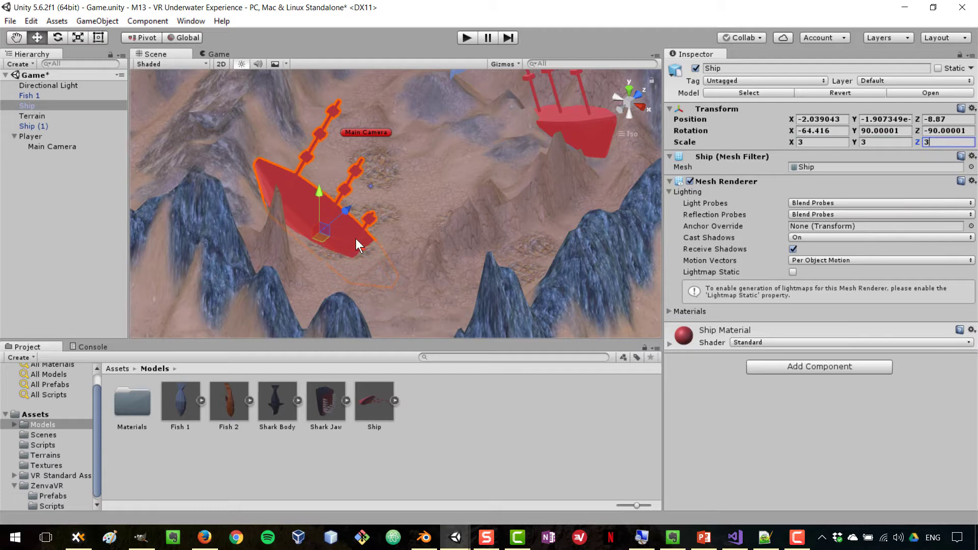
{"action": "key", "text": "Return"}
{"action": "left_click_drag", "start_coordinate": [385, 249], "coordinate": [341, 228]}
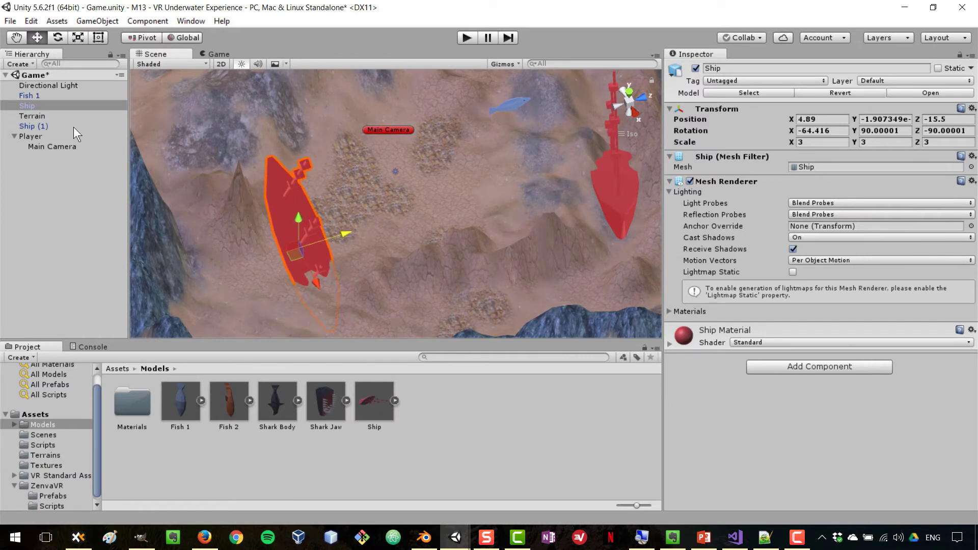
- Frame the Fish 1 model in the scene and create an empty game object at its location
{"action": "left_click", "coordinate": [28, 96]}
{"action": "key", "text": "f"}
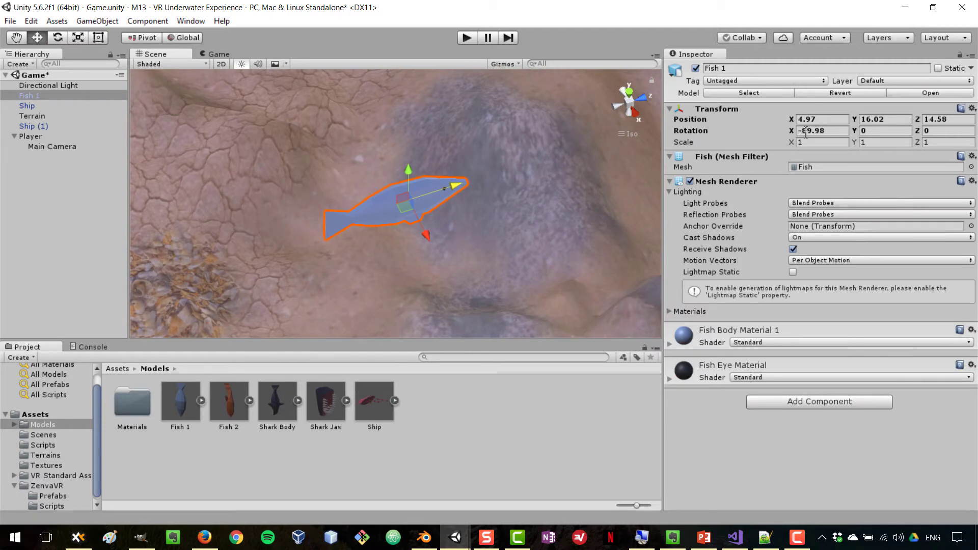
{"action": "key", "text": "alt"}
{"action": "left_click_drag", "start_coordinate": [354, 223], "coordinate": [368, 196], "text": "alt"}
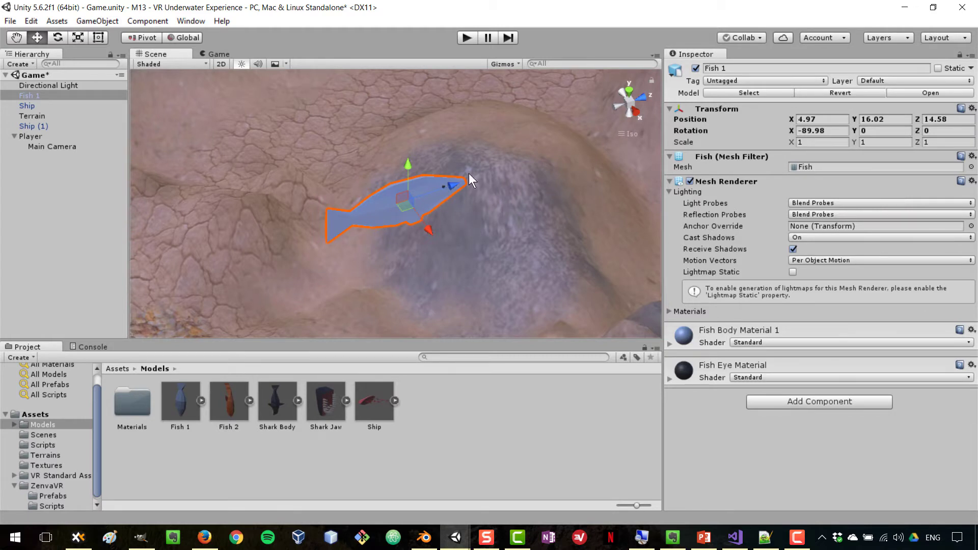
{"action": "left_click_drag", "start_coordinate": [216, 73], "coordinate": [573, 246], "text": "alt"}
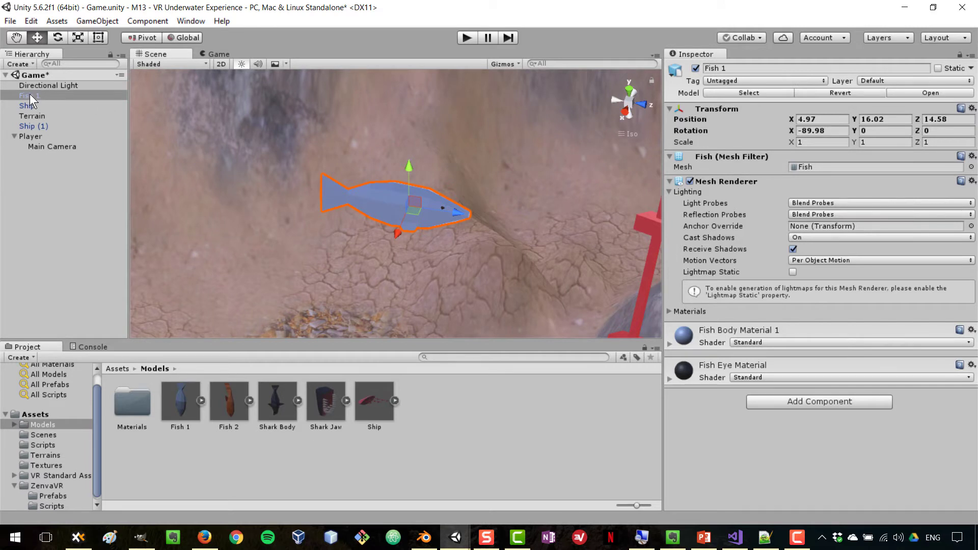
{"action": "right_click", "coordinate": [38, 75]}
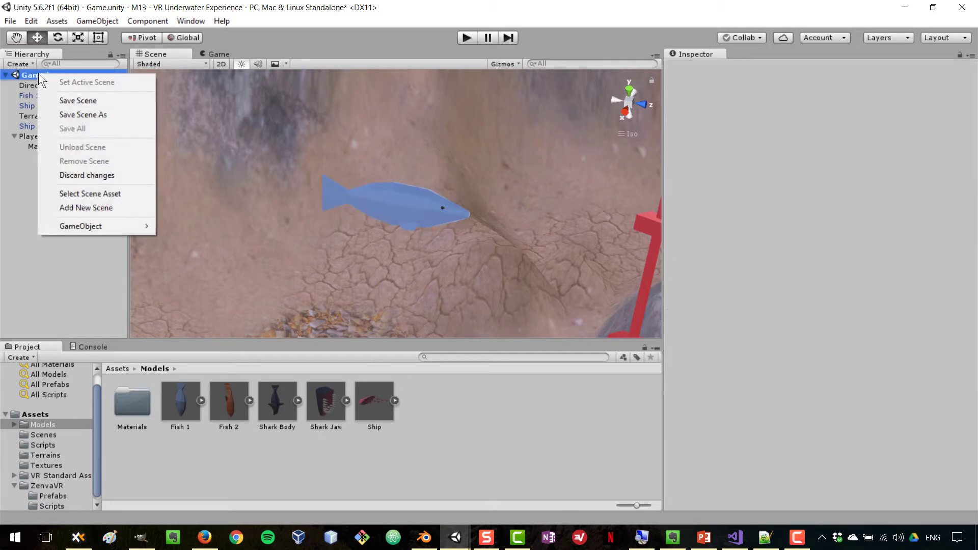
{"action": "mouse_move", "coordinate": [115, 221]}
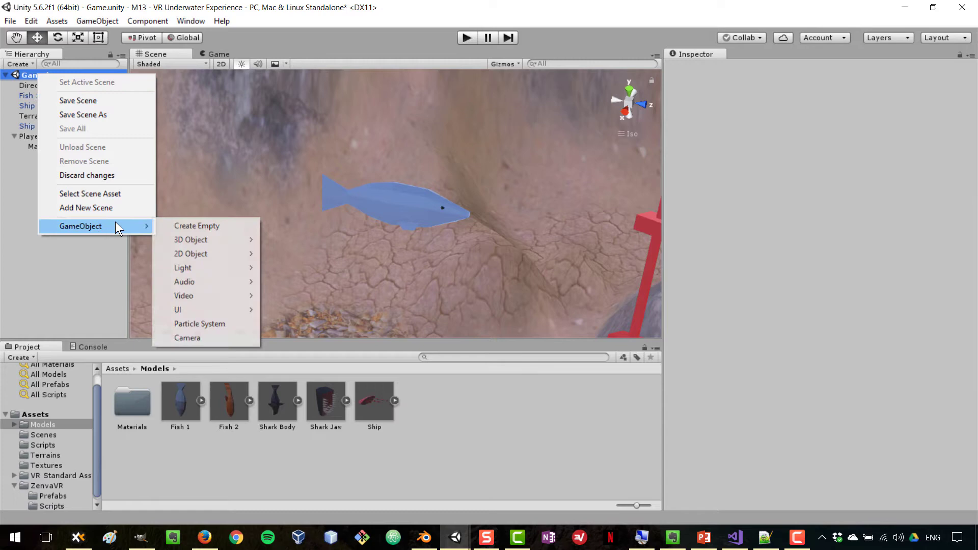
{"action": "left_click", "coordinate": [224, 225]}
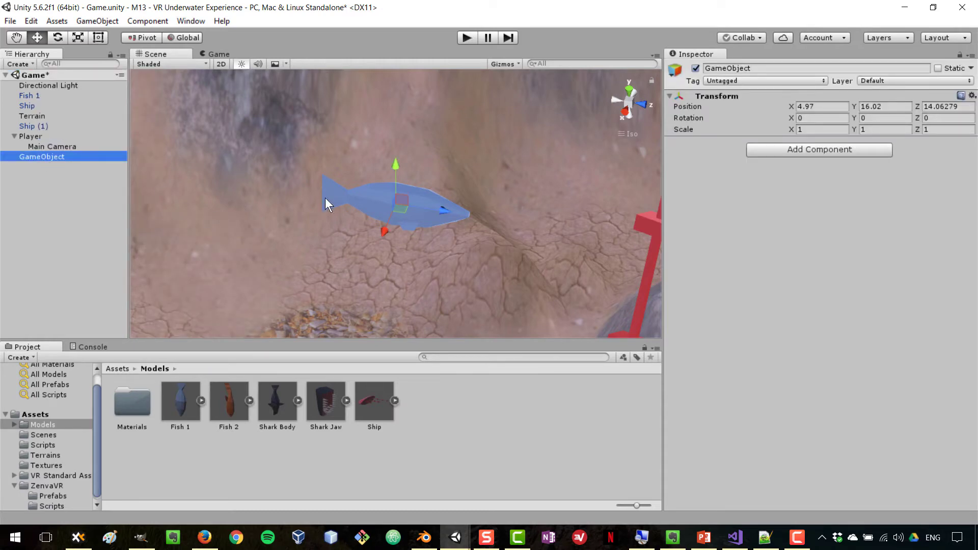
- Make Fish 1 a child of the new empty game object and inspect the parent's pivot and axes
{"action": "left_click_drag", "start_coordinate": [325, 198], "coordinate": [407, 213], "text": "alt"}
{"action": "scroll", "coordinate": [407, 213], "scroll_direction": "up", "scroll_amount": 2}
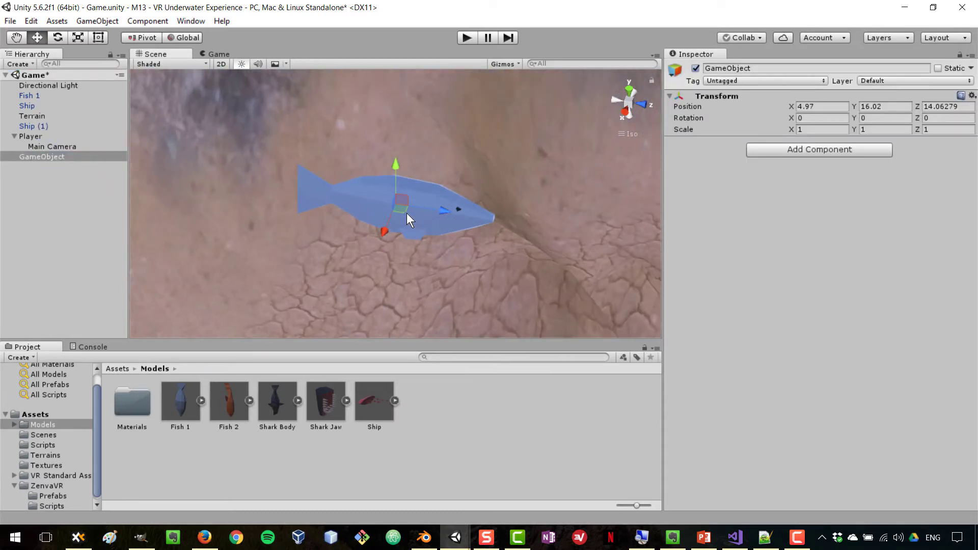
{"action": "left_click", "coordinate": [38, 96]}
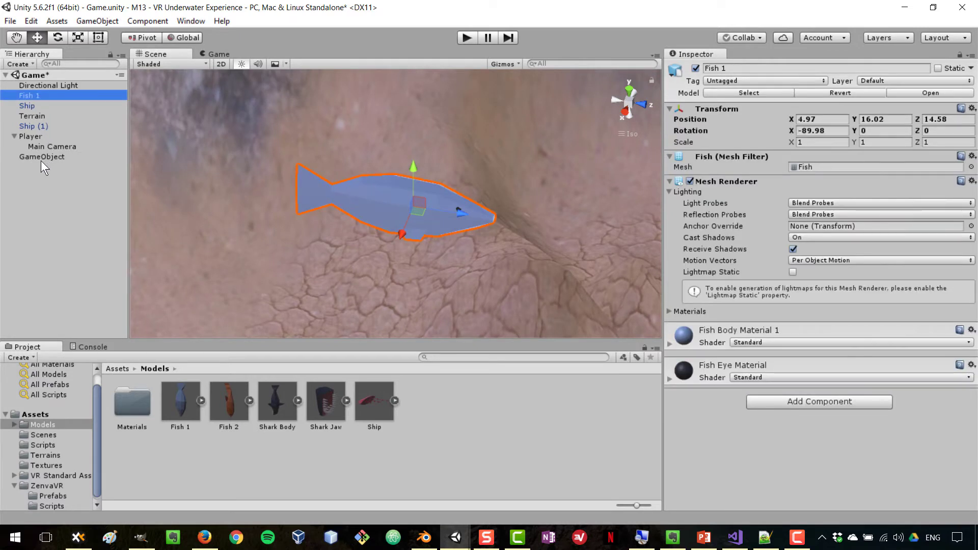
{"action": "left_click", "coordinate": [40, 157]}
{"action": "left_click_drag", "start_coordinate": [30, 94], "coordinate": [44, 152]}
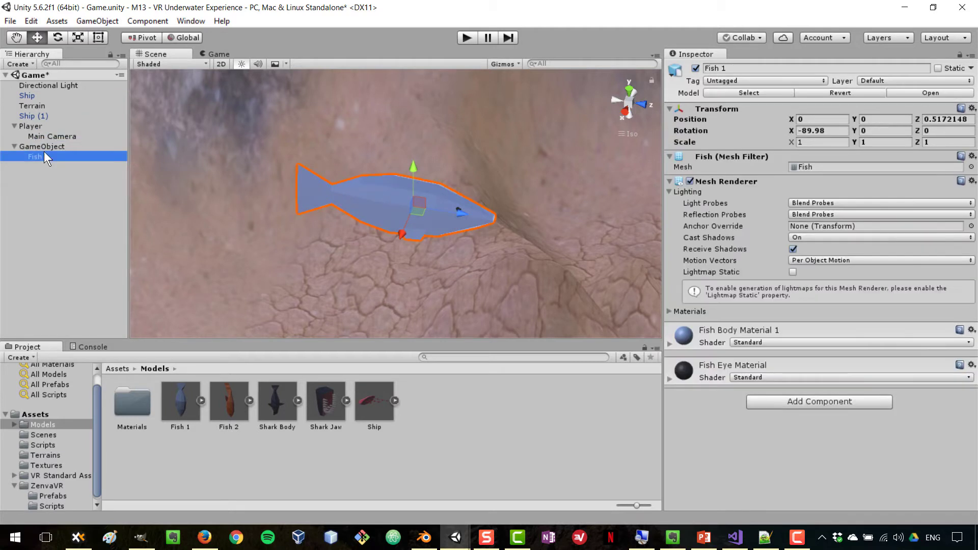
{"action": "left_click", "coordinate": [43, 147]}
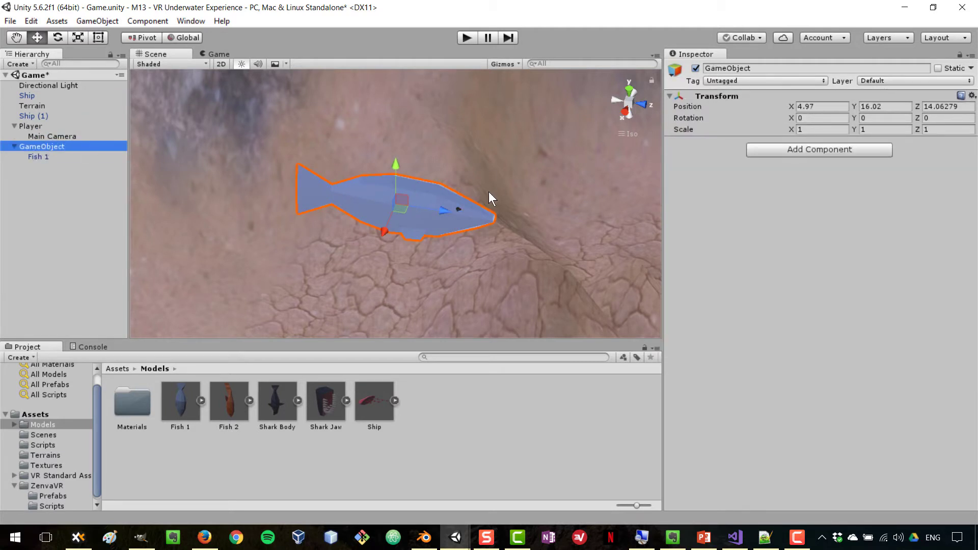
{"action": "mouse_move", "coordinate": [447, 179]}
{"action": "left_mouse_down", "text": "alt"}
{"action": "mouse_move", "coordinate": [480, 192]}
{"action": "mouse_move", "coordinate": [438, 190]}
{"action": "left_mouse_up", "text": "alt"}
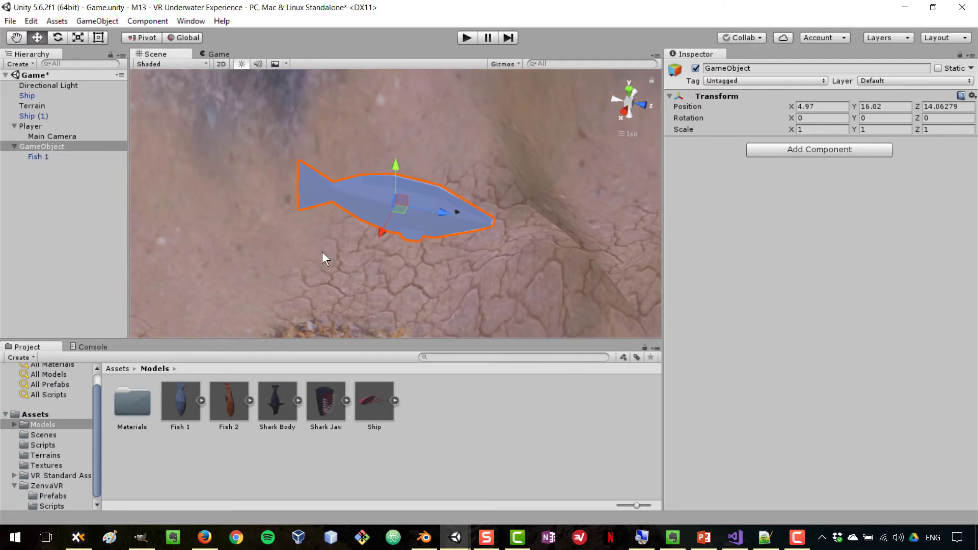
{"action": "left_click_drag", "start_coordinate": [323, 255], "coordinate": [368, 246], "text": "alt"}
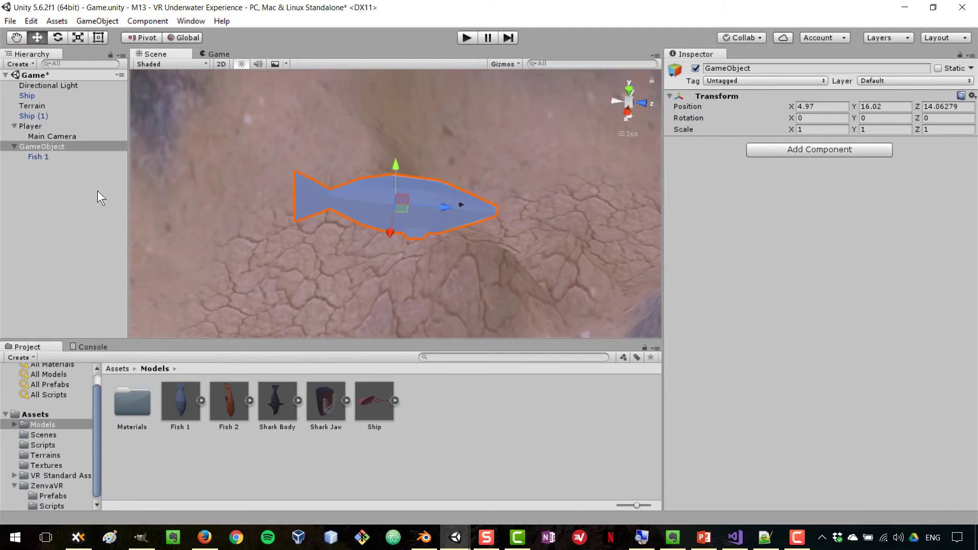
- Rename the empty parent object as Fish
{"action": "left_click", "coordinate": [62, 147]}
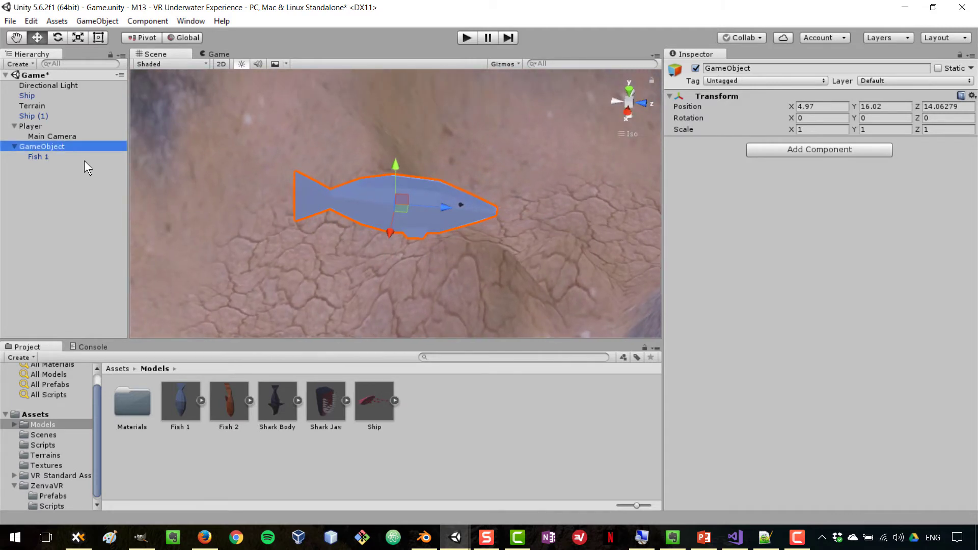
{"action": "key", "text": "F2"}
{"action": "type", "text": "Fish"}
{"action": "key", "text": "Return"}
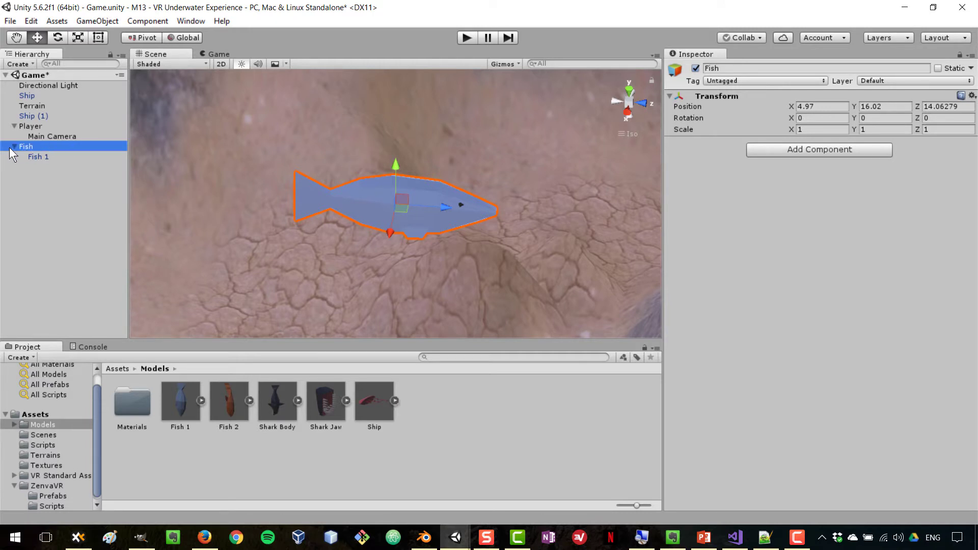
- Create a folder named Prefabs directly inside the Assets folder
{"action": "left_click", "coordinate": [32, 414]}
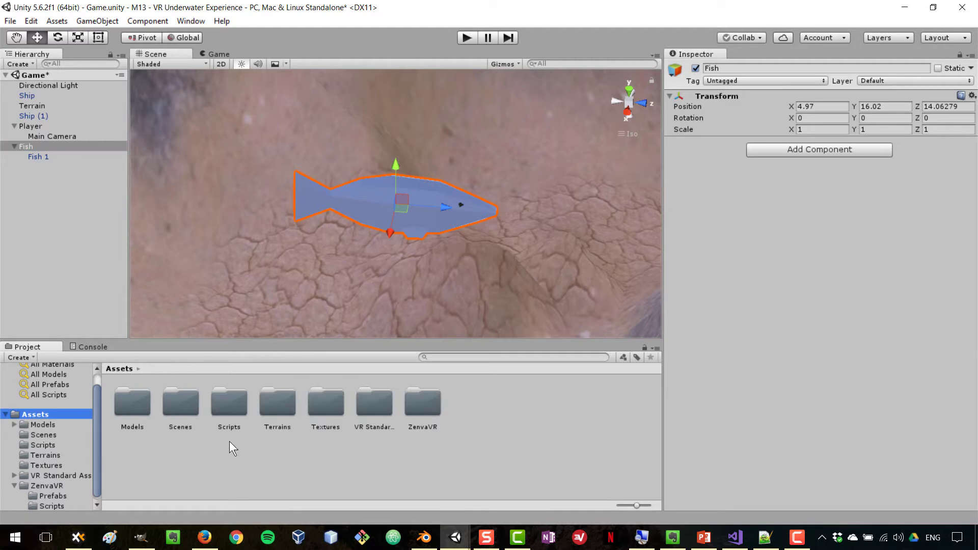
{"action": "right_click", "coordinate": [233, 457]}
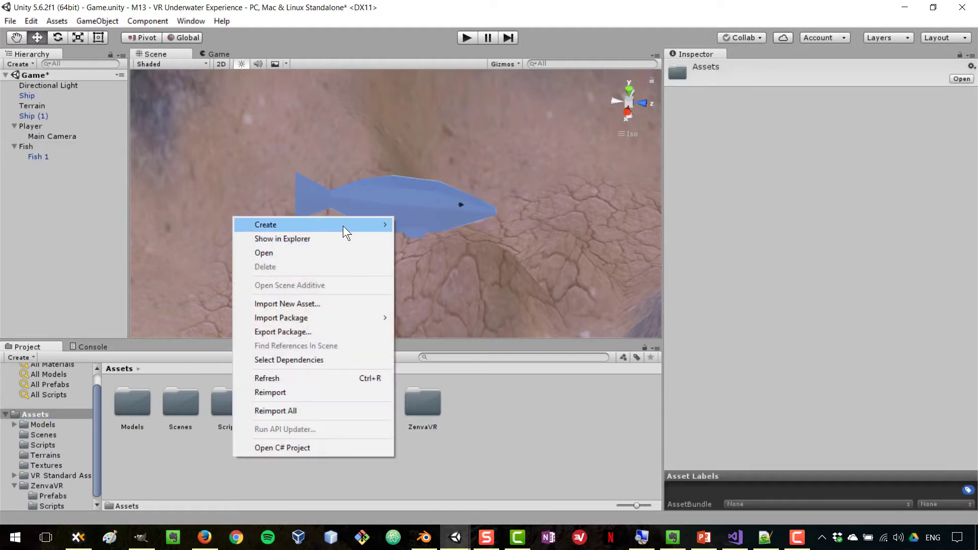
{"action": "mouse_move", "coordinate": [343, 225]}
{"action": "left_click", "coordinate": [423, 207]}
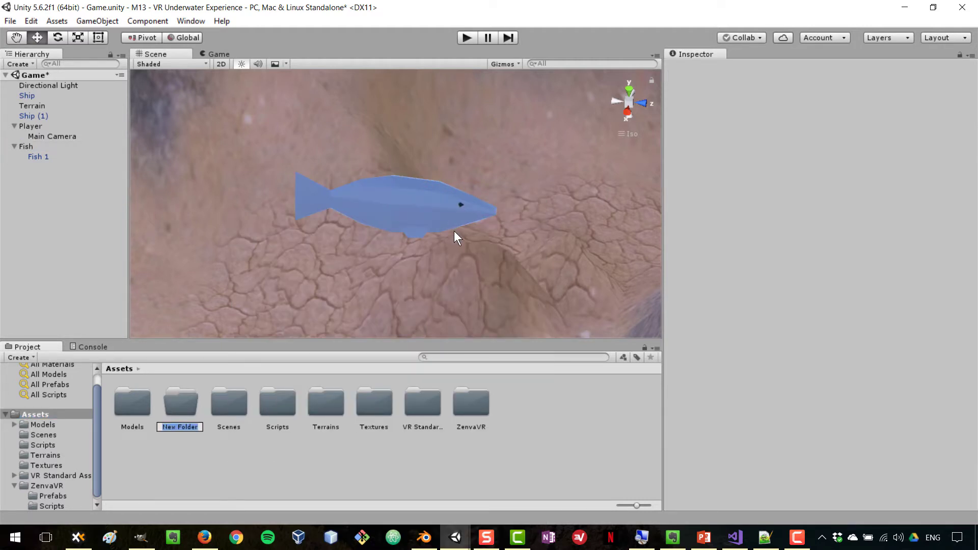
{"action": "type", "text": "Prefabs"}
{"action": "key", "text": "Return"}
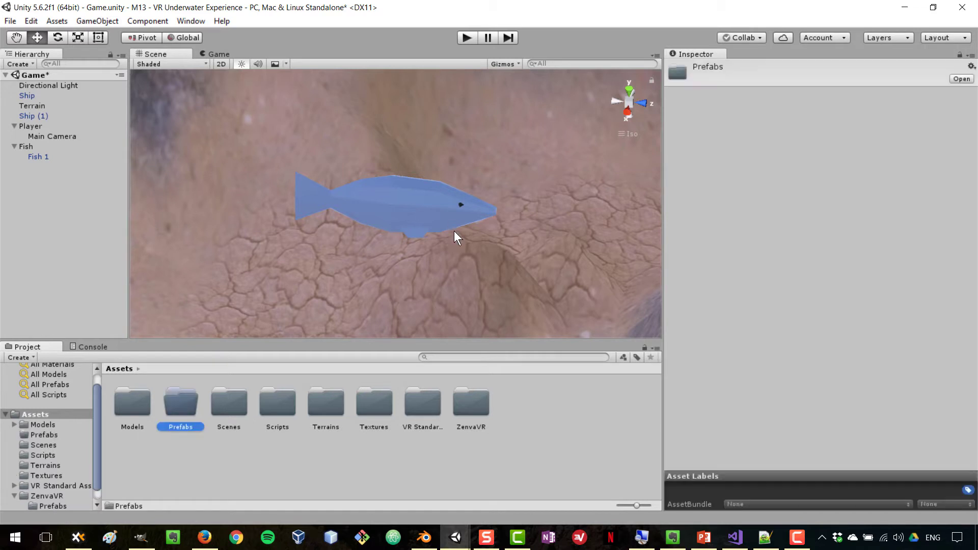
- Rename the Fish parent object as Fish 1 and its child model as Fish 1 Model
{"action": "left_click", "coordinate": [29, 148]}
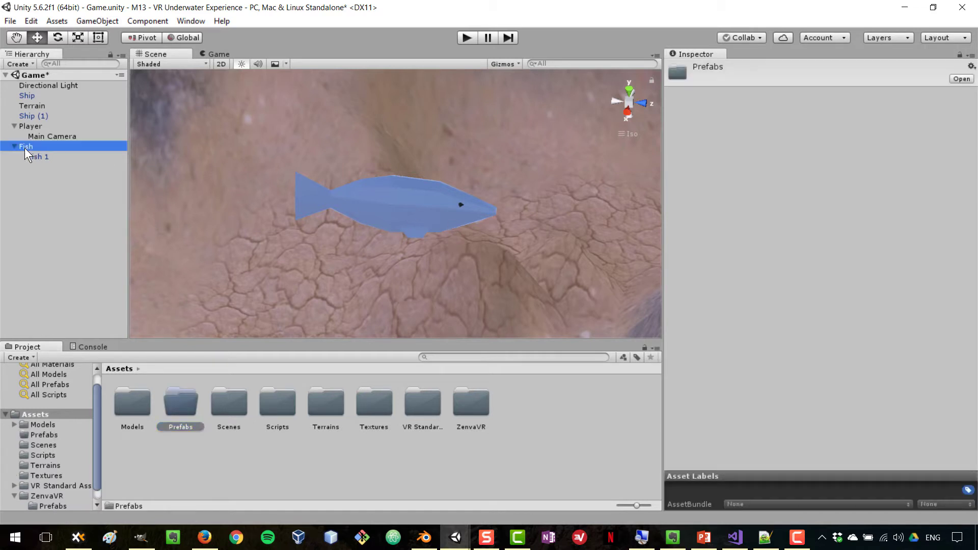
{"action": "key", "text": "F2"}
{"action": "type", "text": "Fish 1"}
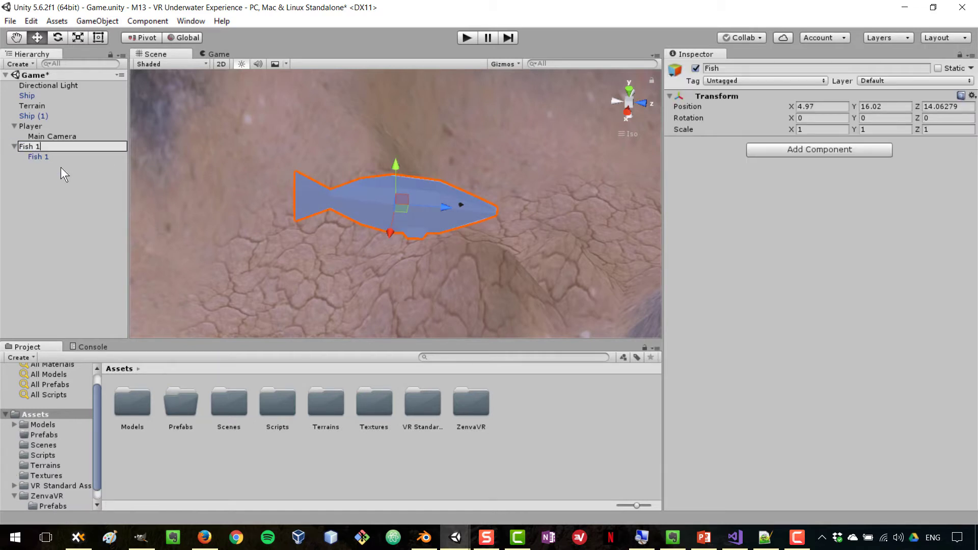
{"action": "key", "text": "Return"}
{"action": "key", "text": "Down"}
{"action": "key", "text": "F2"}
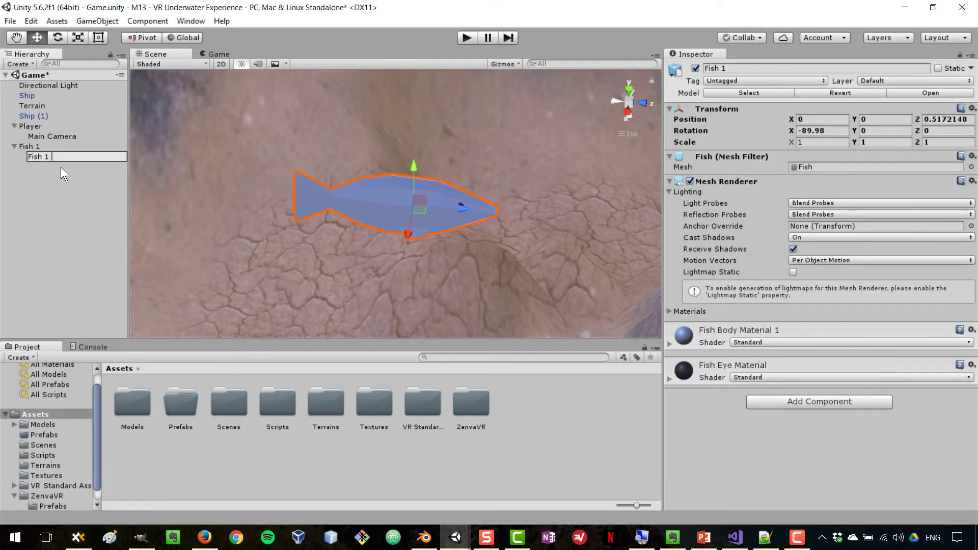
{"action": "type", "text": "Model"}
{"action": "key", "text": "Return"}
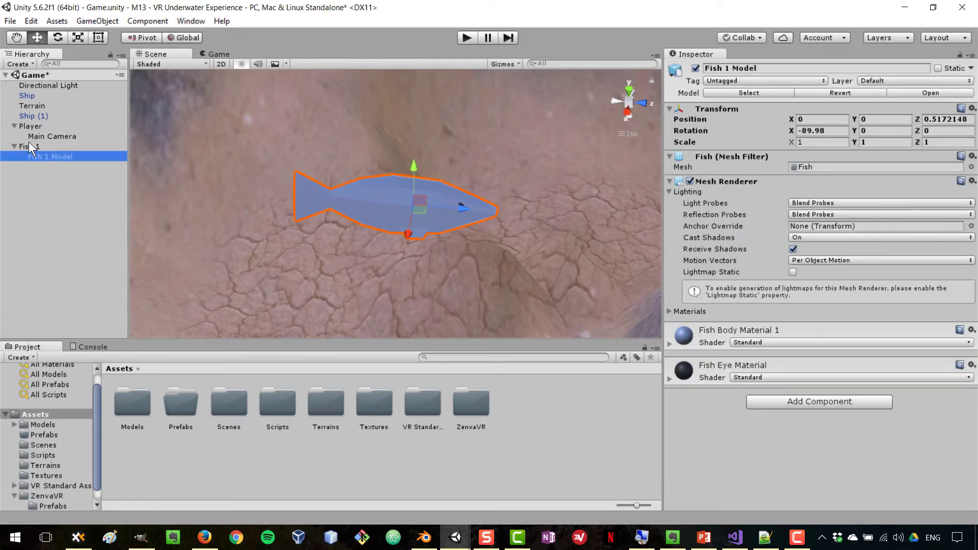
- Create a prefab from the Fish 1 parent object in the Assets Prefabs folder
{"action": "left_click", "coordinate": [29, 146]}
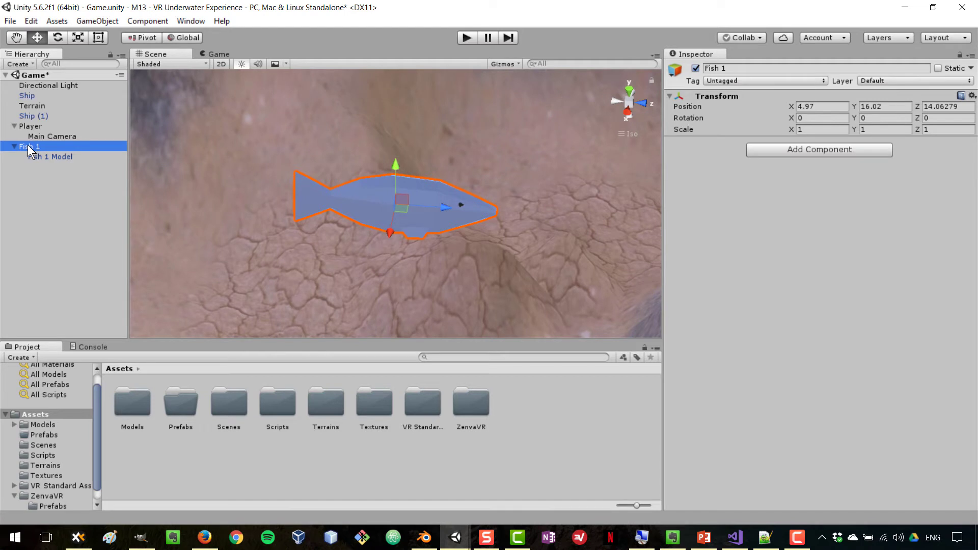
{"action": "left_click_drag", "start_coordinate": [28, 145], "coordinate": [140, 400]}
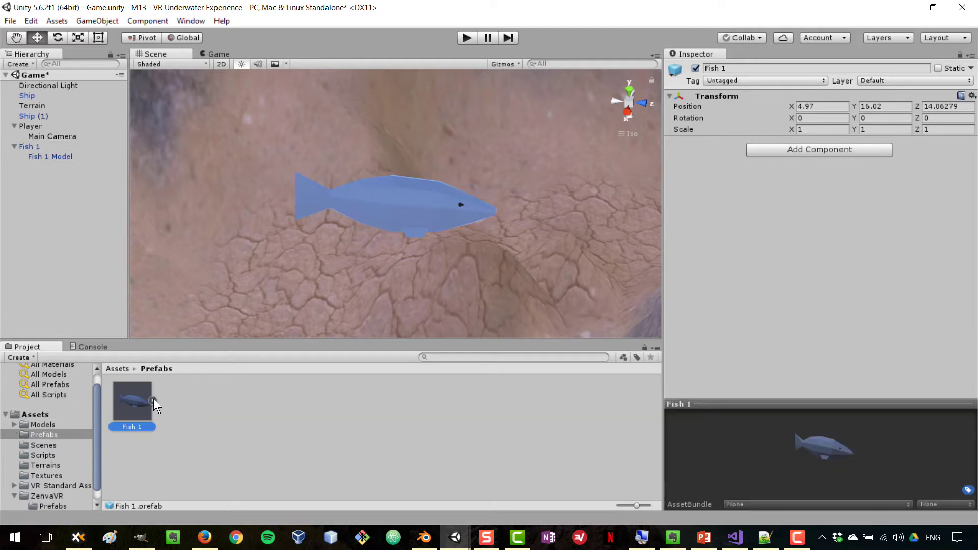
{"action": "left_click", "coordinate": [344, 441]}
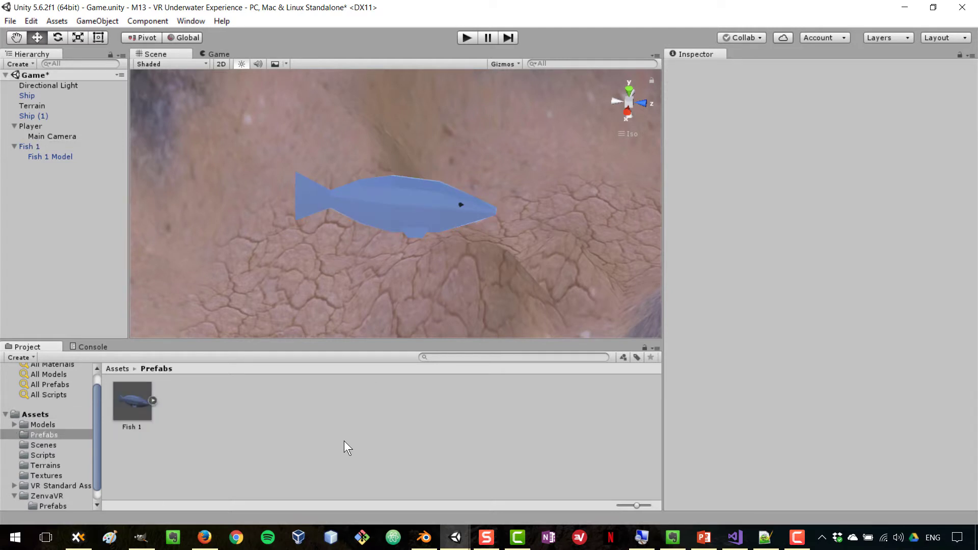
- Create a C# script named FishController in the Scripts folder and open it for editing
{"action": "left_click", "coordinate": [45, 454]}
{"action": "right_click", "coordinate": [221, 414]}
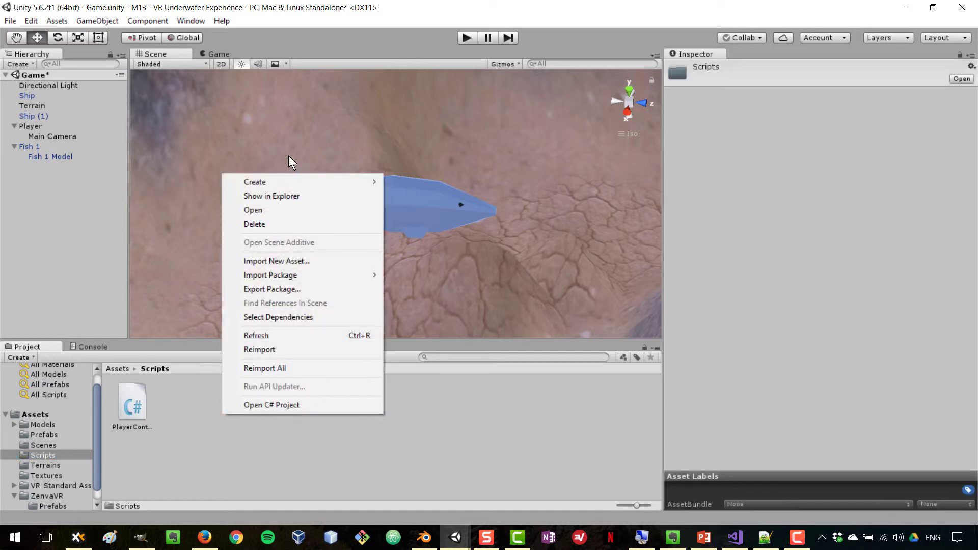
{"action": "mouse_move", "coordinate": [310, 184]}
{"action": "left_click", "coordinate": [457, 200]}
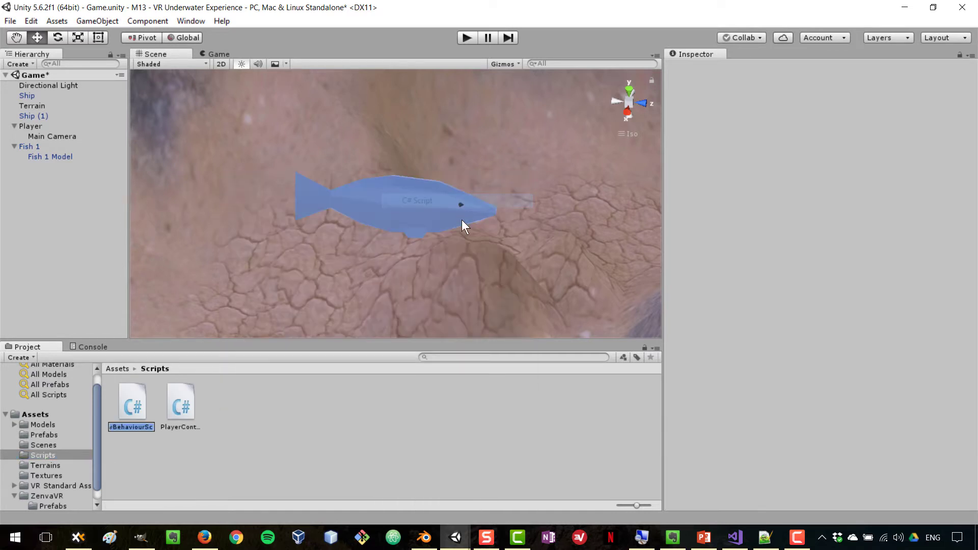
{"action": "type", "text": "FishController"}
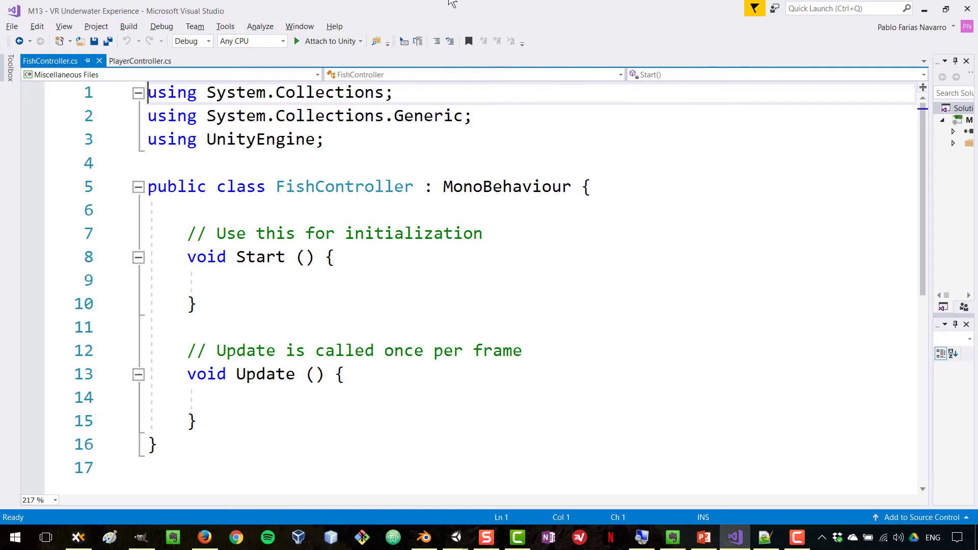
- Declare a public float variable named speed at the top of the FishController class, under the comment "fish speed"
{"action": "left_click", "coordinate": [405, 219]}
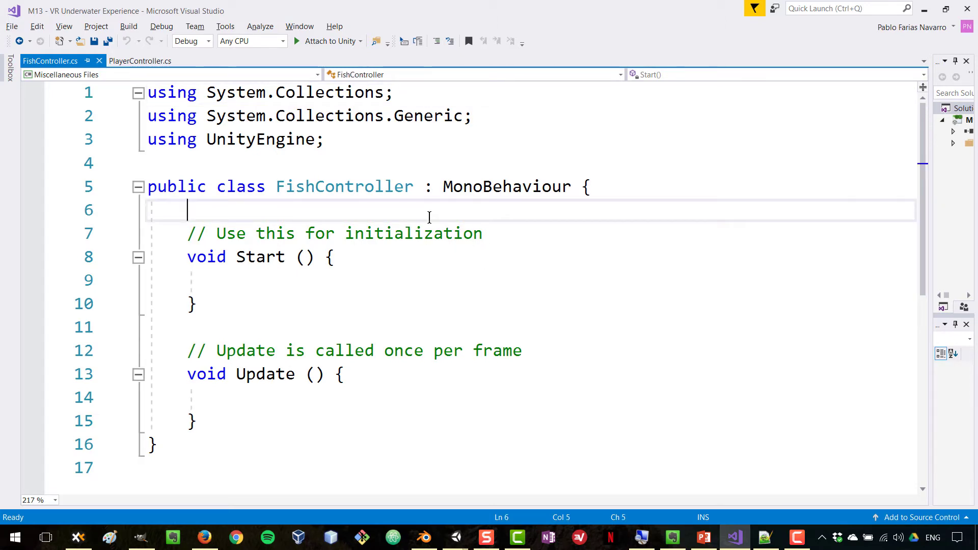
{"action": "key", "text": "Return"}
{"action": "key", "text": "Return"}
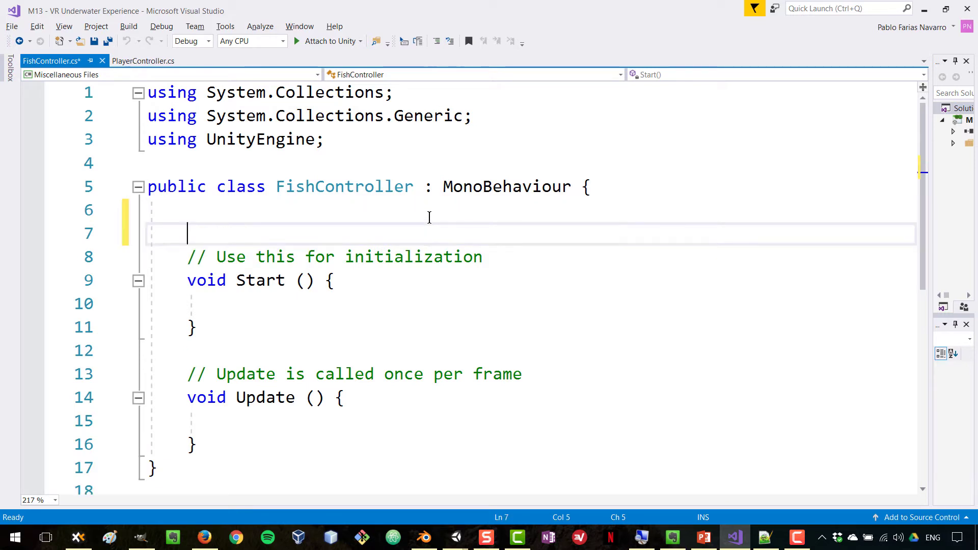
{"action": "key", "text": "Up"}
{"action": "type", "text": "//"}
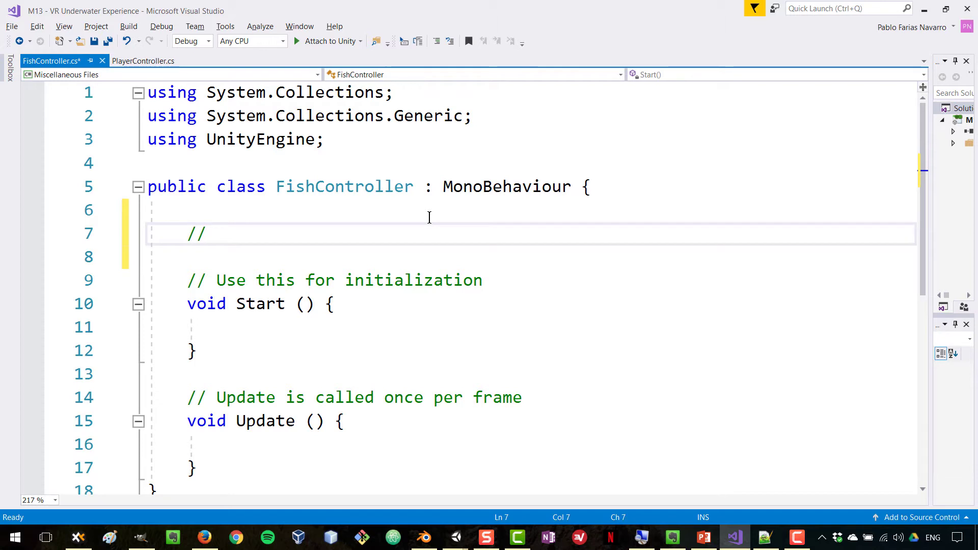
{"action": "type", "text": " fish speed"}
{"action": "key", "text": "Return"}
{"action": "type", "text": "pbuli"}
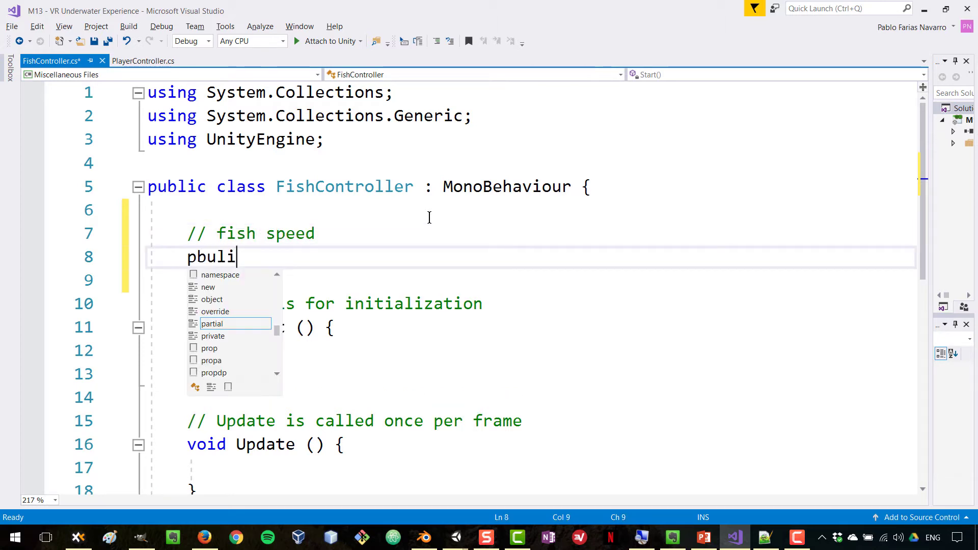
{"action": "key", "text": "BackSpace"}
{"action": "key", "text": "BackSpace"}
{"action": "key", "text": "BackSpace"}
{"action": "key", "text": "BackSpace"}
{"action": "type", "text": "ublic "}
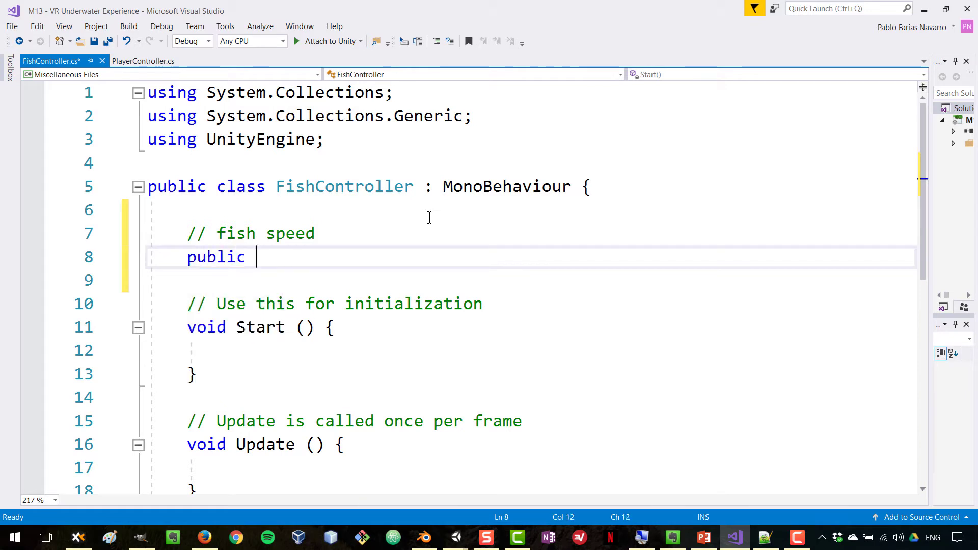
{"action": "type", "text": "float speed;"}
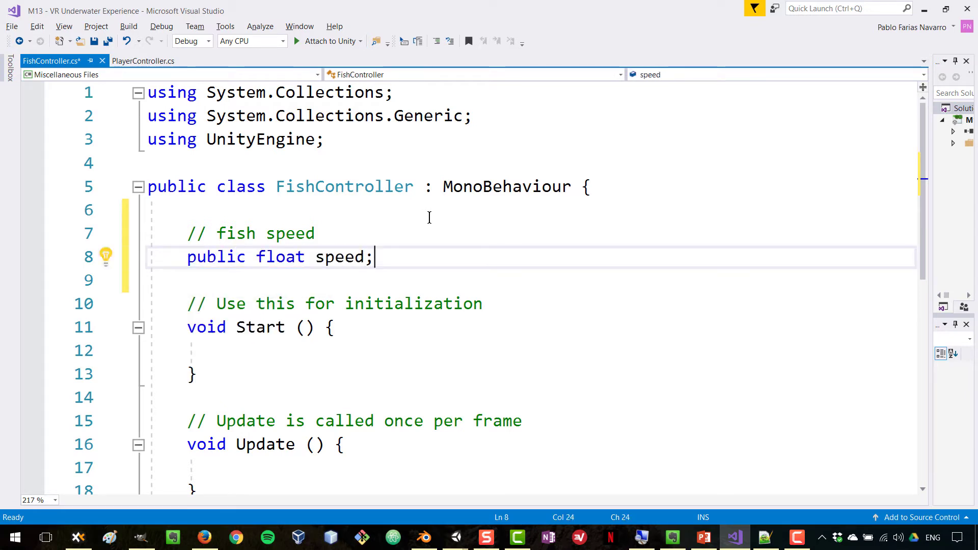
{"action": "key", "text": "Return"}
{"action": "key", "text": "Return"}
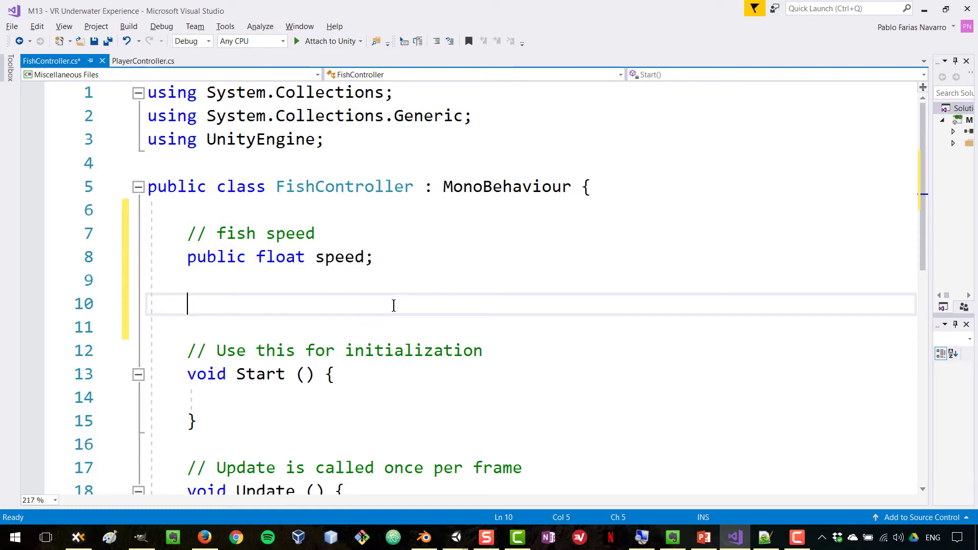
- Switch to Unity and add a Box Collider component to the Fish 1 parent object
{"action": "key", "text": "alt+Tab"}
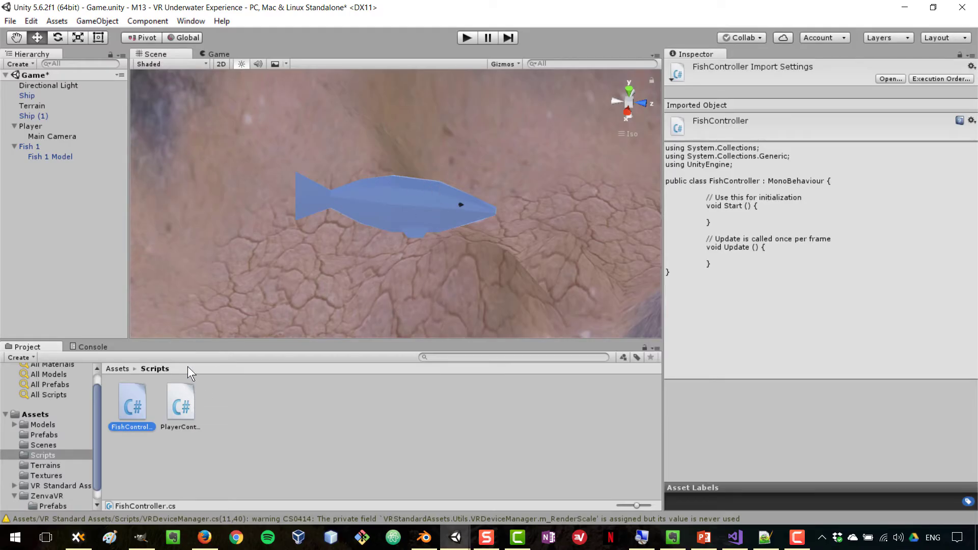
{"action": "left_click", "coordinate": [29, 146]}
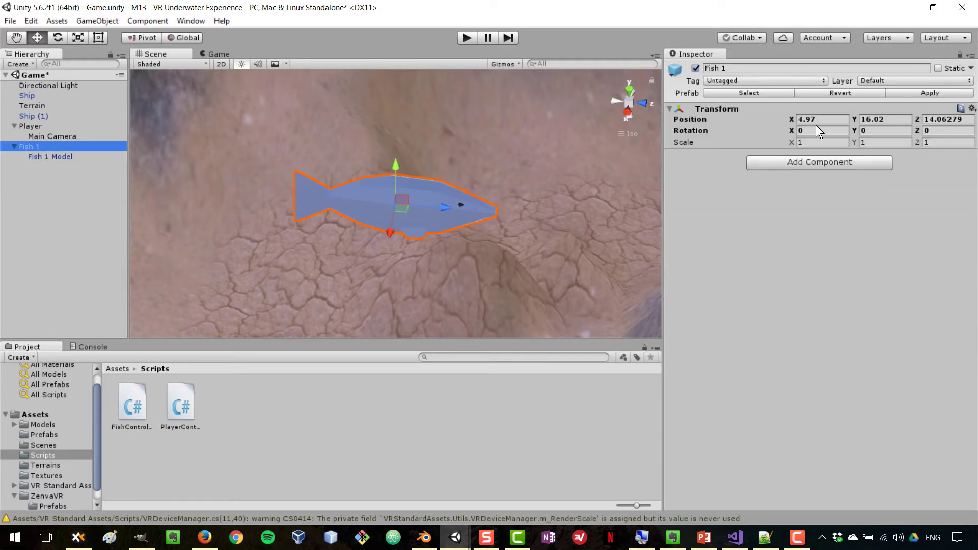
{"action": "left_click", "coordinate": [836, 162]}
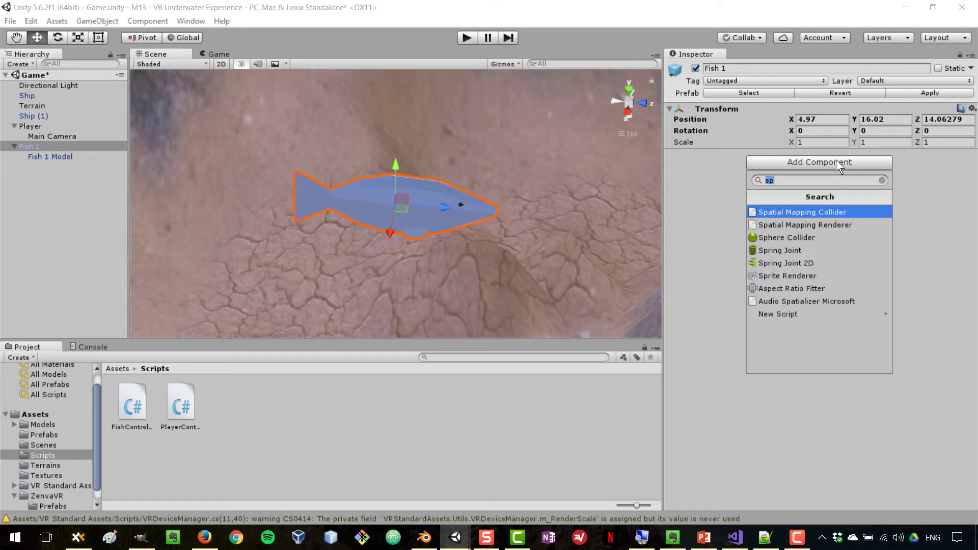
{"action": "type", "text": "bo"}
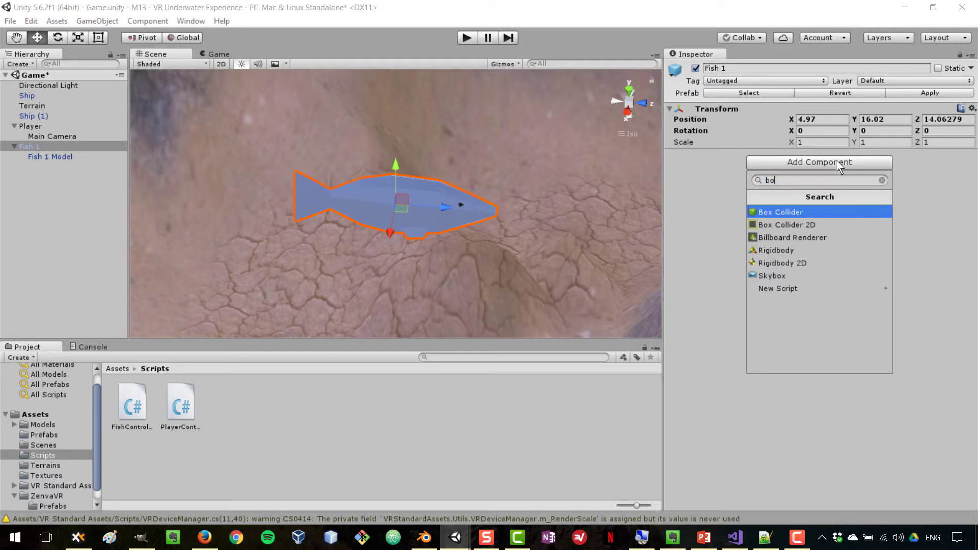
{"action": "left_click", "coordinate": [796, 213]}
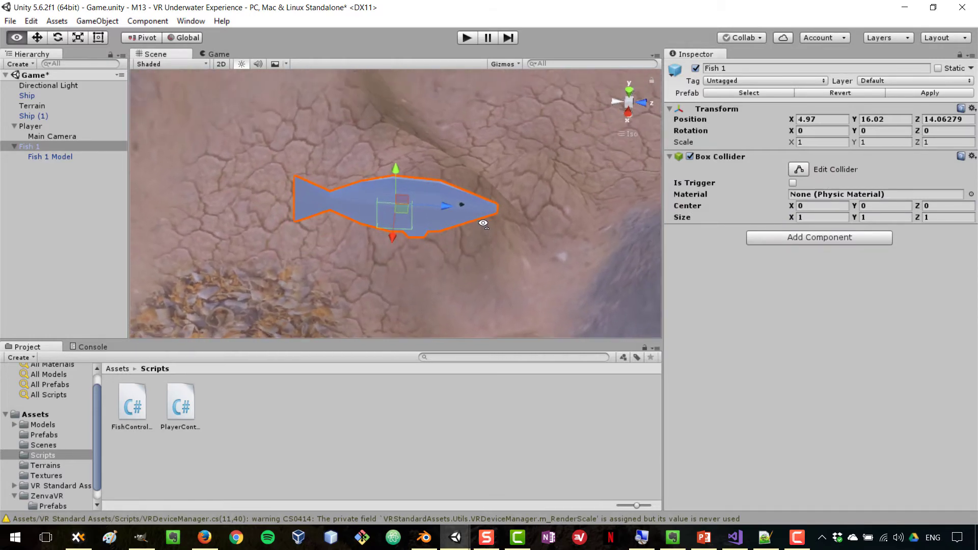
- Resize the box collider to enclose the whole fish, about 1.19 by 1.19 by 5.84 in X, Y and Z
{"action": "left_click", "coordinate": [798, 169]}
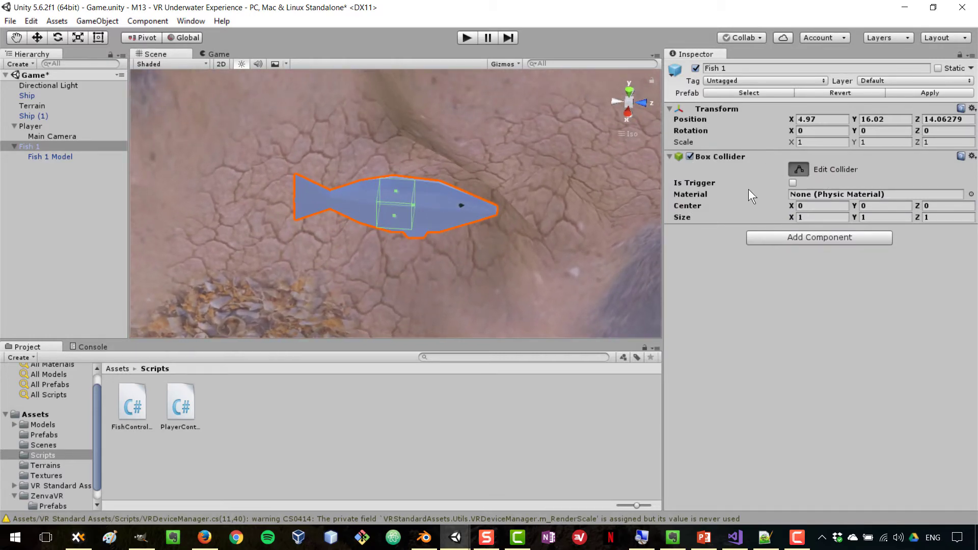
{"action": "scroll", "coordinate": [506, 245], "scroll_direction": "up", "scroll_amount": 5}
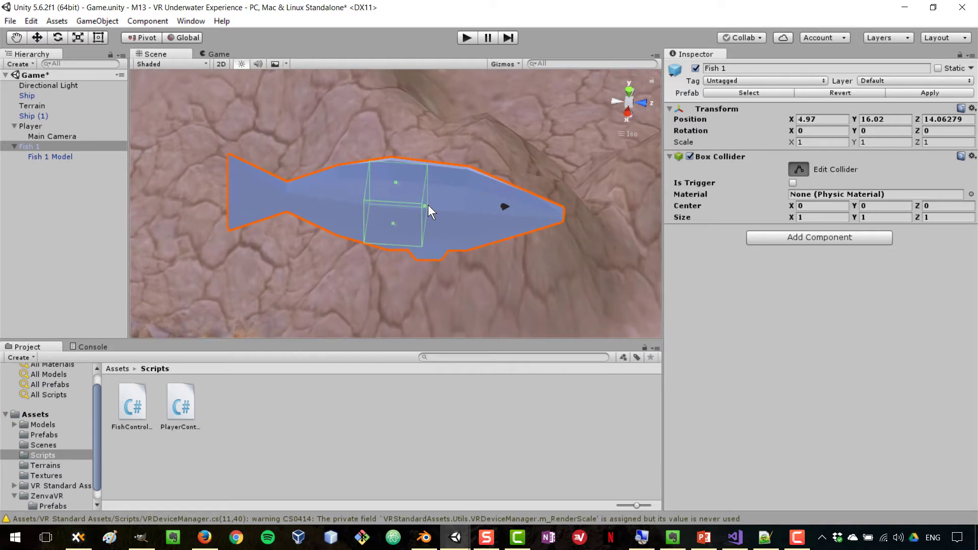
{"action": "key", "text": "alt"}
{"action": "left_click_drag", "start_coordinate": [428, 212], "coordinate": [559, 221], "text": "shift"}
{"action": "left_click_drag", "start_coordinate": [370, 224], "coordinate": [456, 214], "text": "alt"}
{"action": "left_click", "coordinate": [799, 169]}
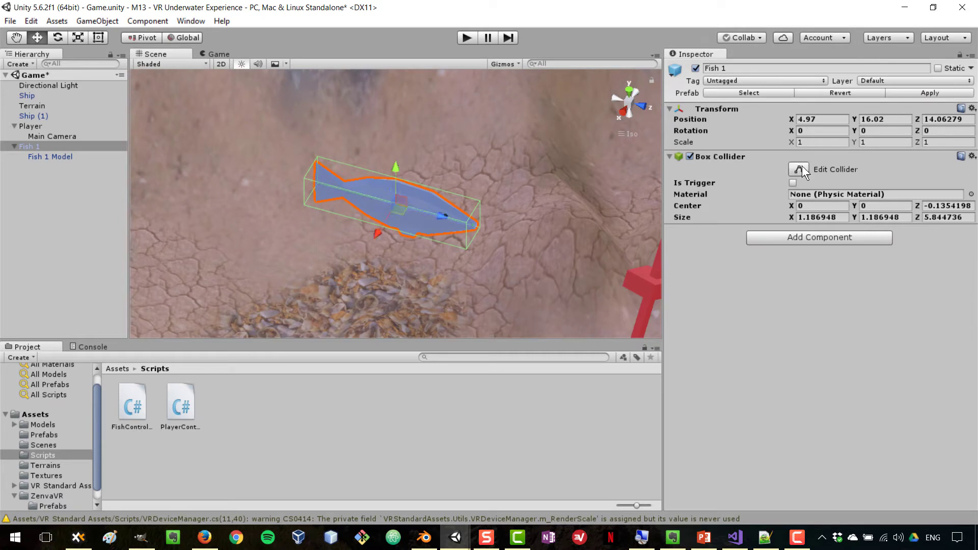
- Add a Rigidbody component to Fish 1, turn off its gravity and make it kinematic
{"action": "left_click", "coordinate": [803, 240]}
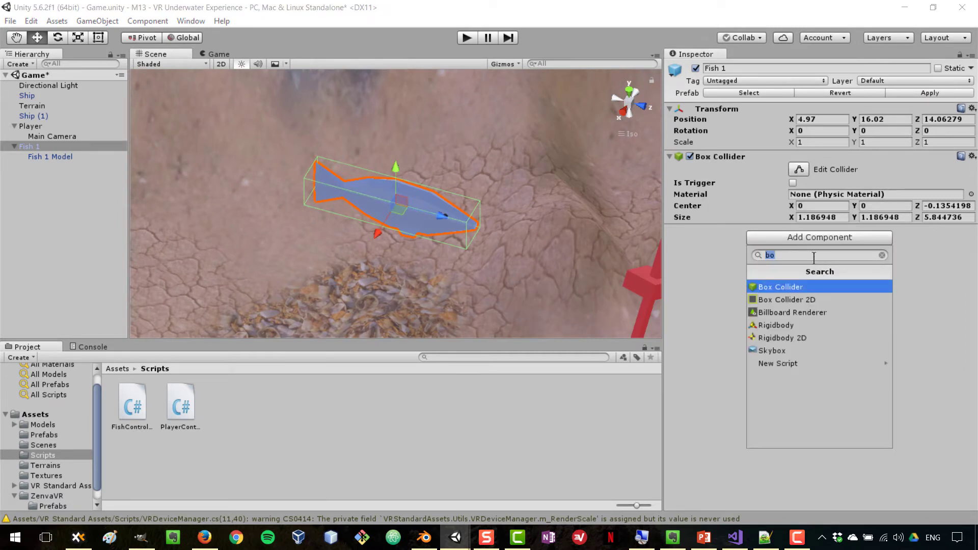
{"action": "left_click", "coordinate": [830, 325]}
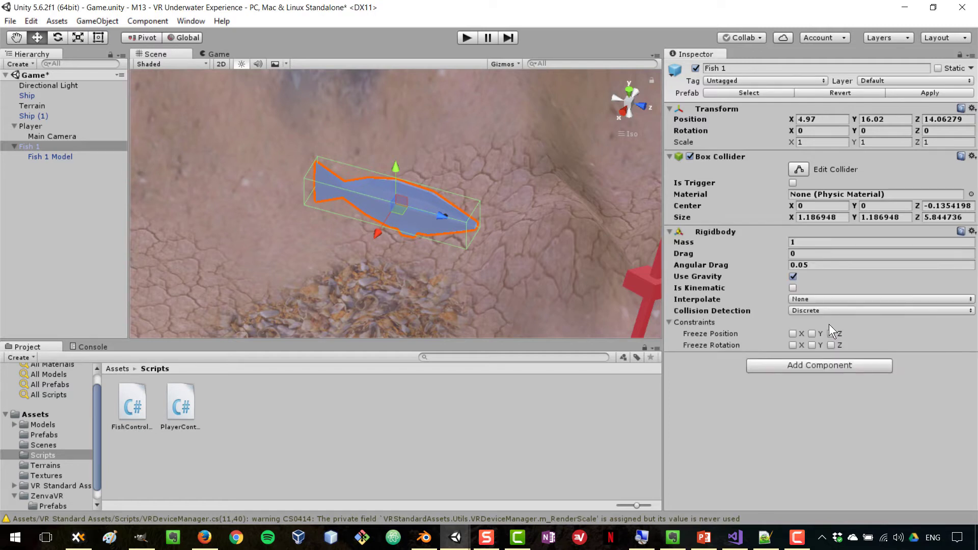
{"action": "left_click", "coordinate": [793, 276]}
{"action": "left_click", "coordinate": [792, 288]}
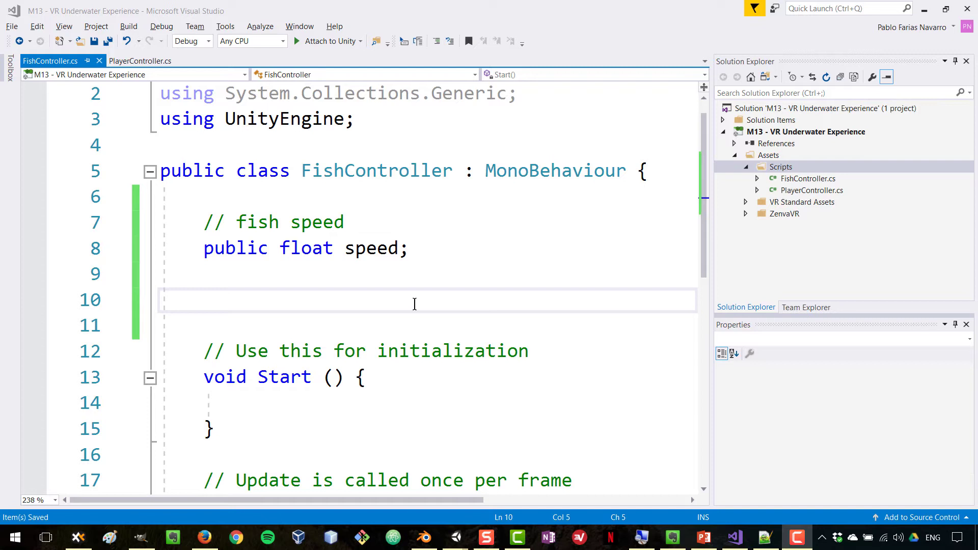
- Rename the Update method in the FishController script to FixedUpdate
{"action": "scroll", "coordinate": [417, 306], "scroll_direction": "down", "scroll_amount": 2}
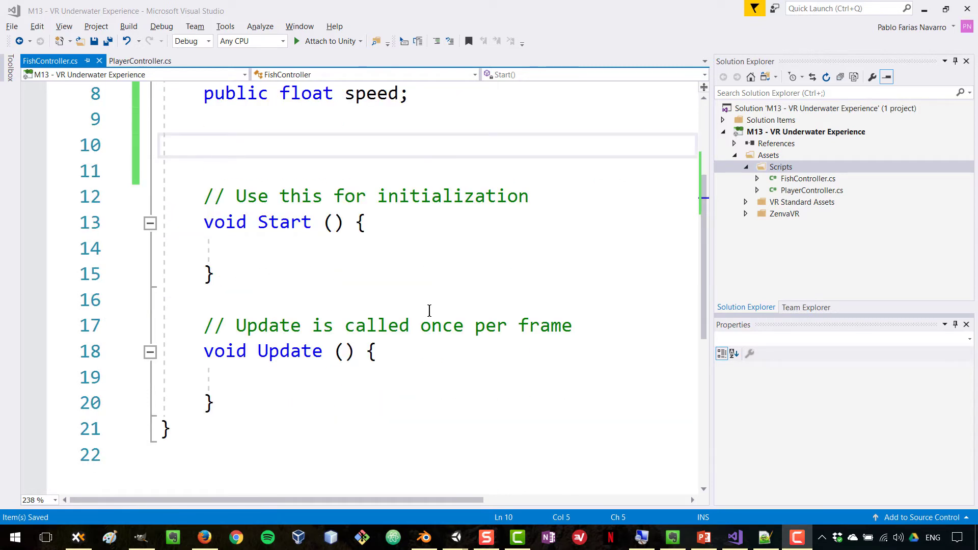
{"action": "left_click", "coordinate": [258, 351]}
{"action": "type", "text": "Fix"}
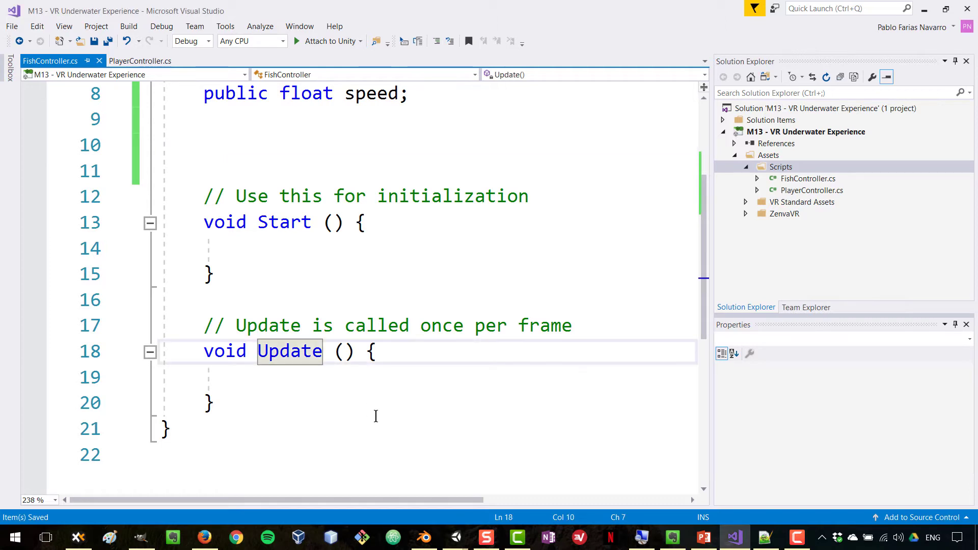
{"action": "type", "text": "ed"}
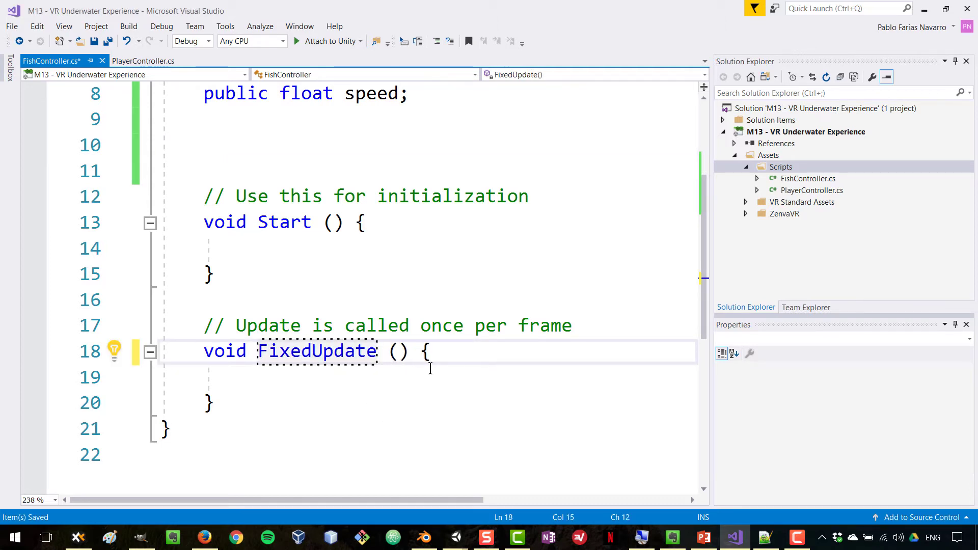
- Add the comment "// v = d / t => d = v * t" inside FixedUpdate, leaving a blank line above it
{"action": "scroll", "coordinate": [504, 354], "scroll_direction": "up", "scroll_amount": 1}
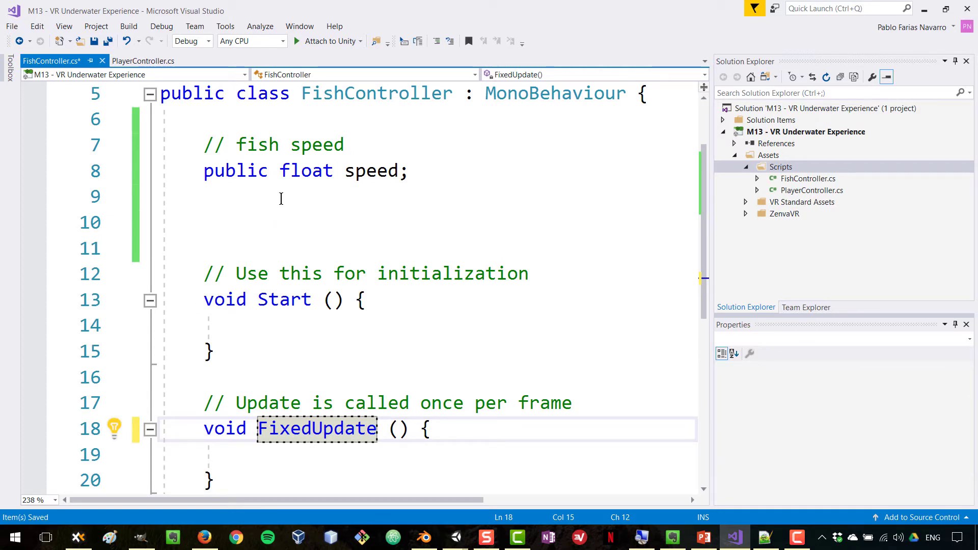
{"action": "scroll", "coordinate": [521, 329], "scroll_direction": "down", "scroll_amount": 2}
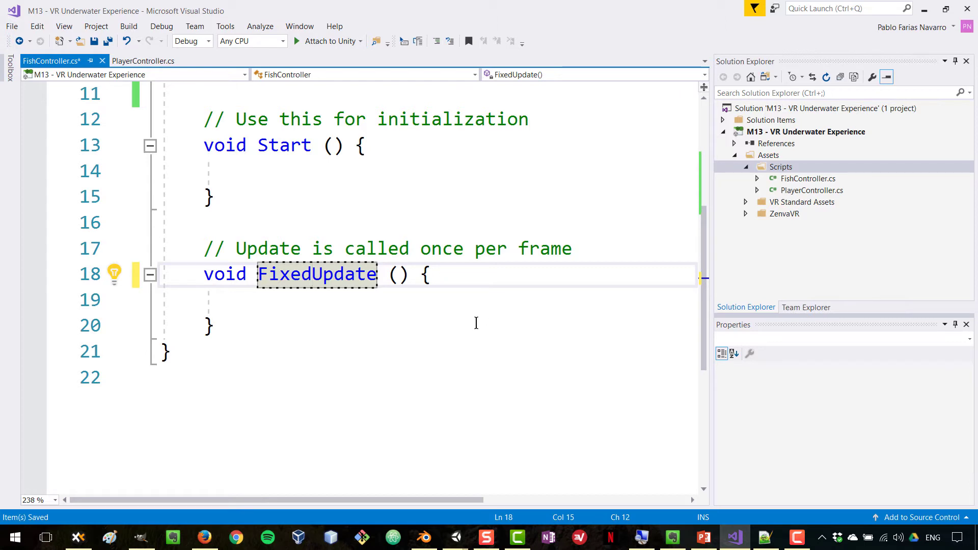
{"action": "left_click", "coordinate": [310, 311]}
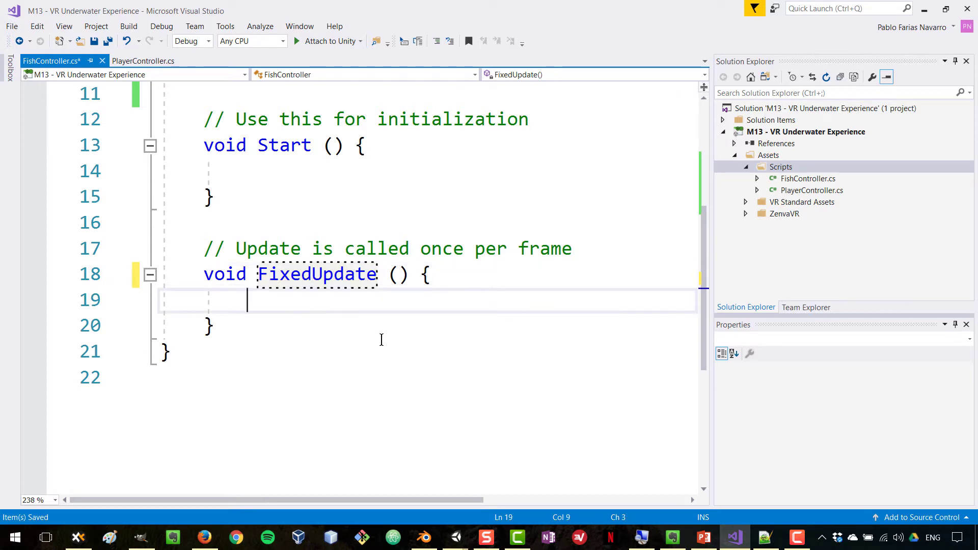
{"action": "key", "text": "Return"}
{"action": "type", "text": "//"}
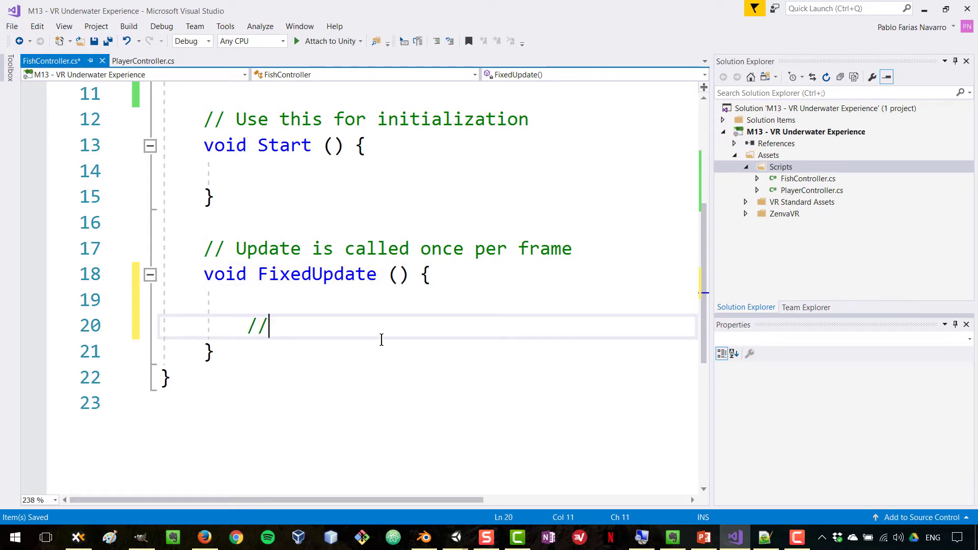
{"action": "type", "text": " distanc"}
{"action": "key", "text": "BackSpace"}
{"action": "key", "text": "BackSpace"}
{"action": "key", "text": "BackSpace"}
{"action": "key", "text": "BackSpace"}
{"action": "key", "text": "BackSpace"}
{"action": "key", "text": "BackSpace"}
{"action": "key", "text": "BackSpace"}
{"action": "type", "text": "v = d / t "}
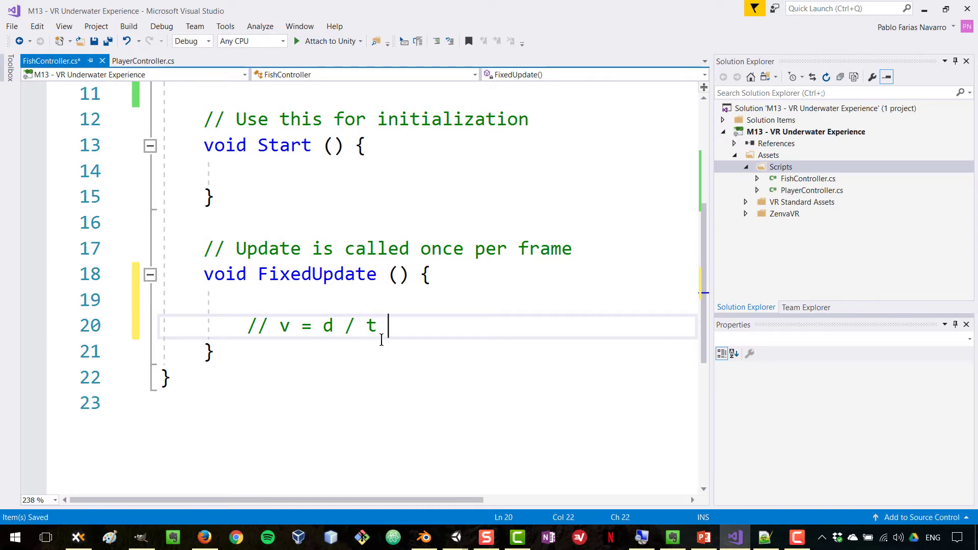
{"action": "type", "text": "=> d = v * t"}
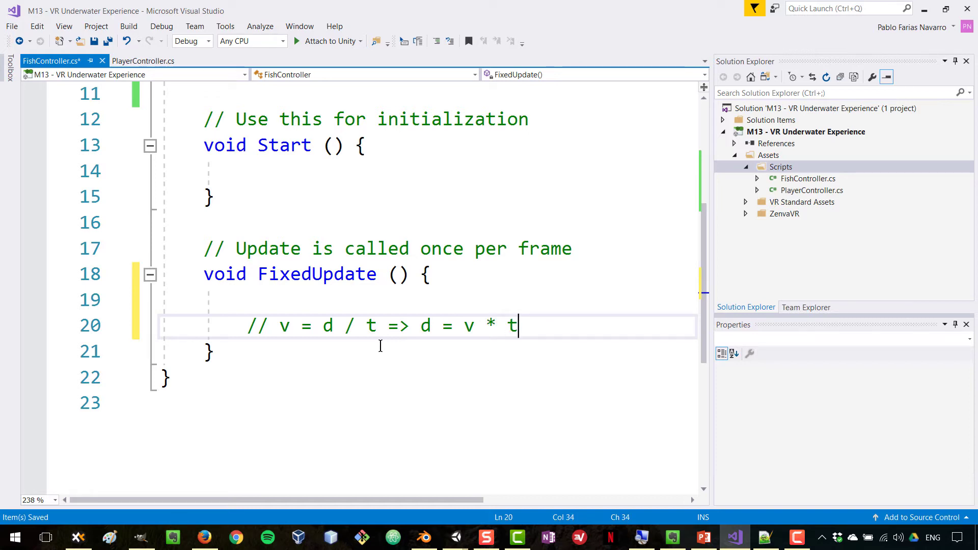
{"action": "key", "text": "Return"}
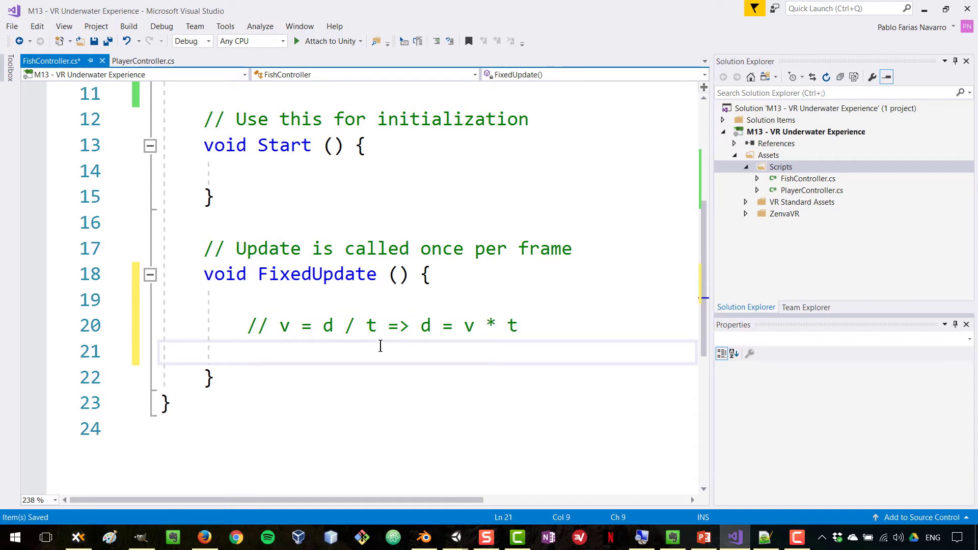
- Begin declaring a Vector3 variable named movement on the line below the formula comment
{"action": "type", "text": "V"}
{"action": "key", "text": "Down"}
{"action": "type", "text": "ector3 "}
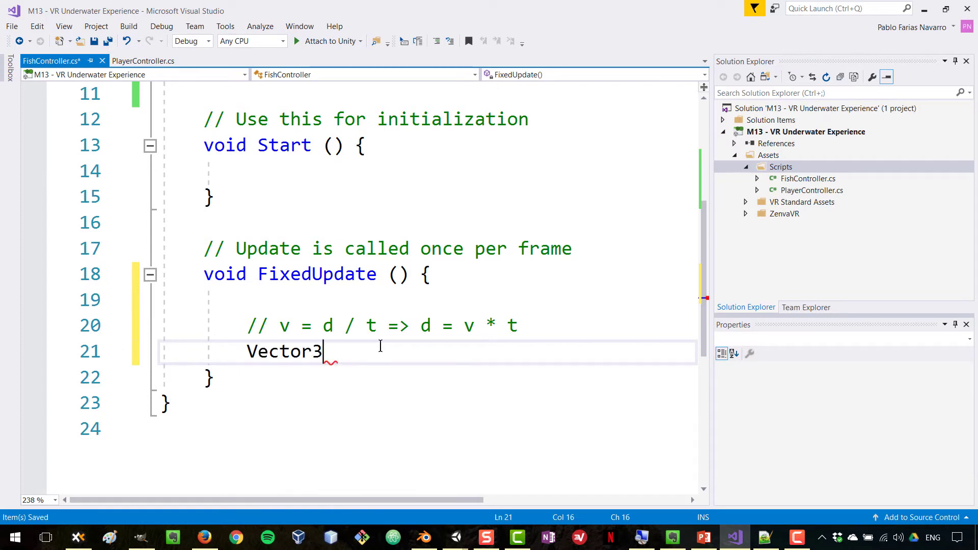
{"action": "type", "text": "mov"}
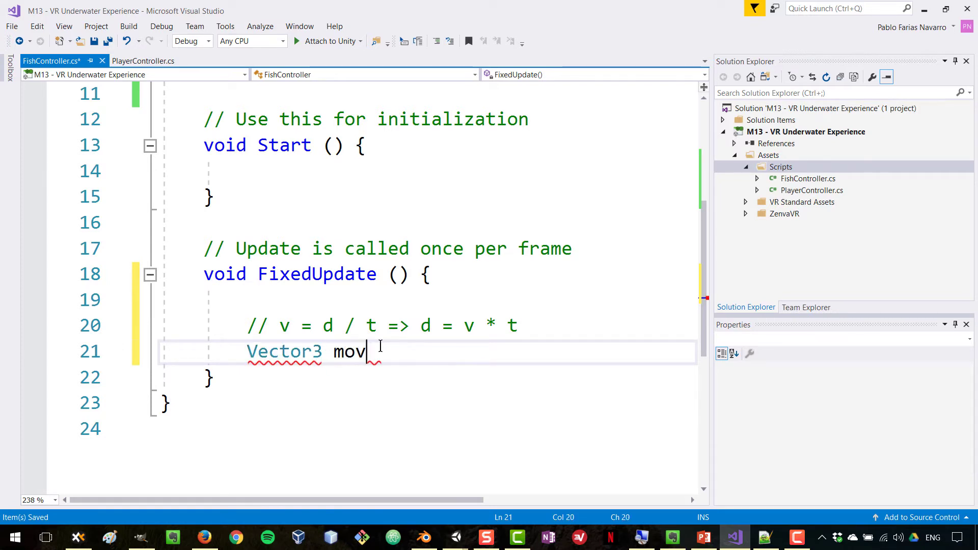
{"action": "type", "text": "ement ="}
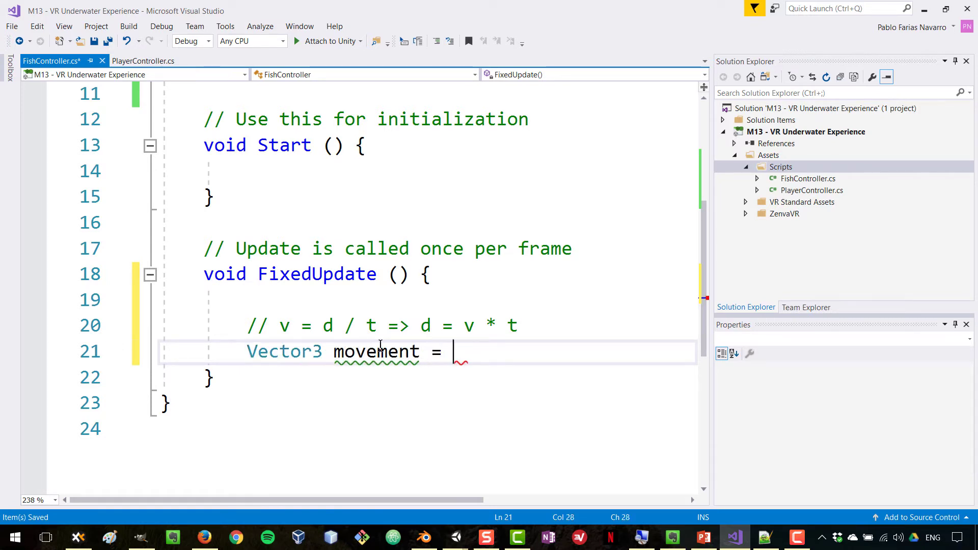
- Complete the movement declaration with the expression Time.fixedDeltaTime * velocity, closed by a semicolon
{"action": "left_click", "coordinate": [294, 275]}
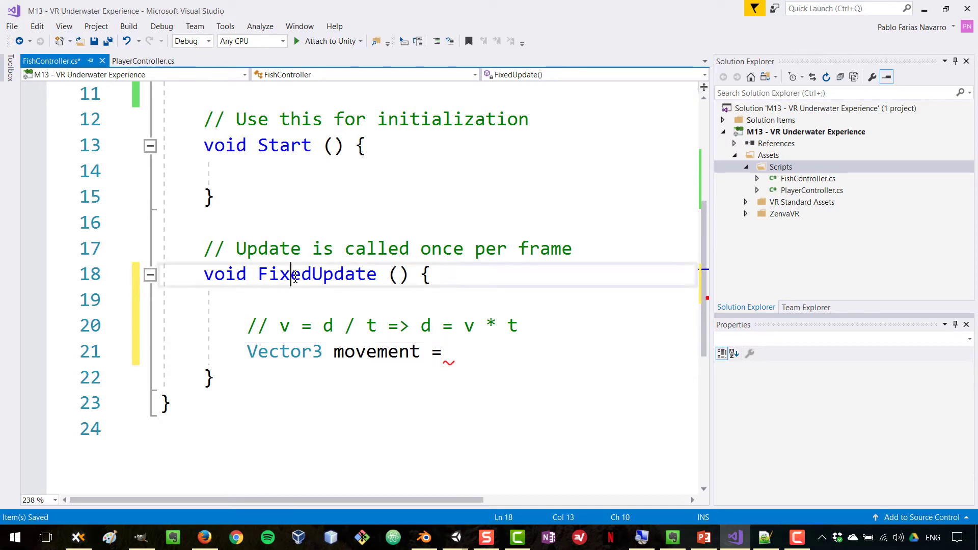
{"action": "double_click", "coordinate": [294, 276]}
{"action": "left_click", "coordinate": [486, 356]}
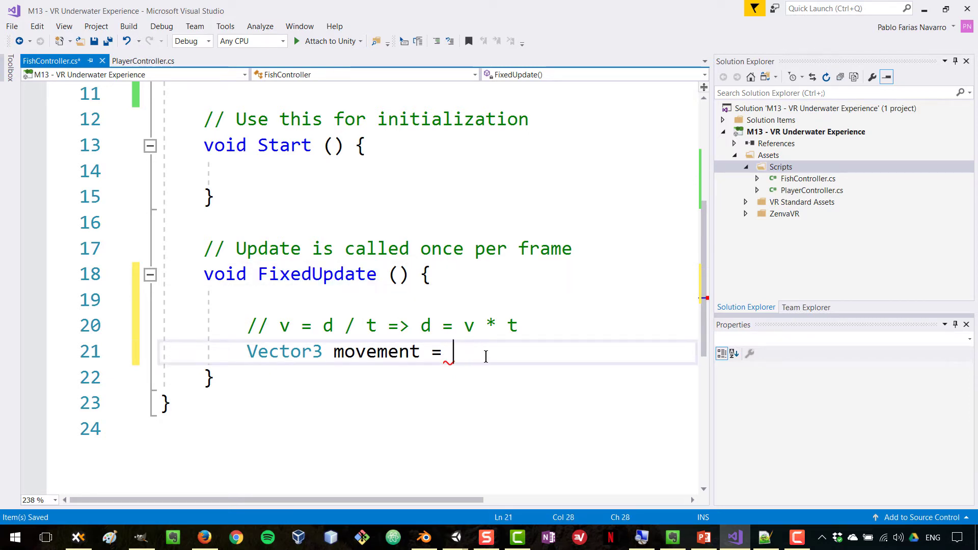
{"action": "type", "text": "Time."}
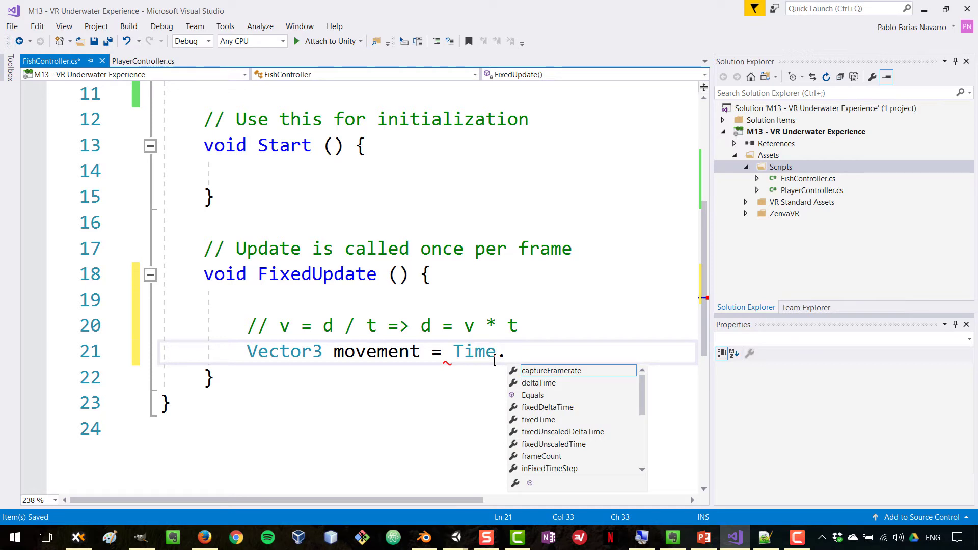
{"action": "type", "text": "fix"}
{"action": "key", "text": "Tab"}
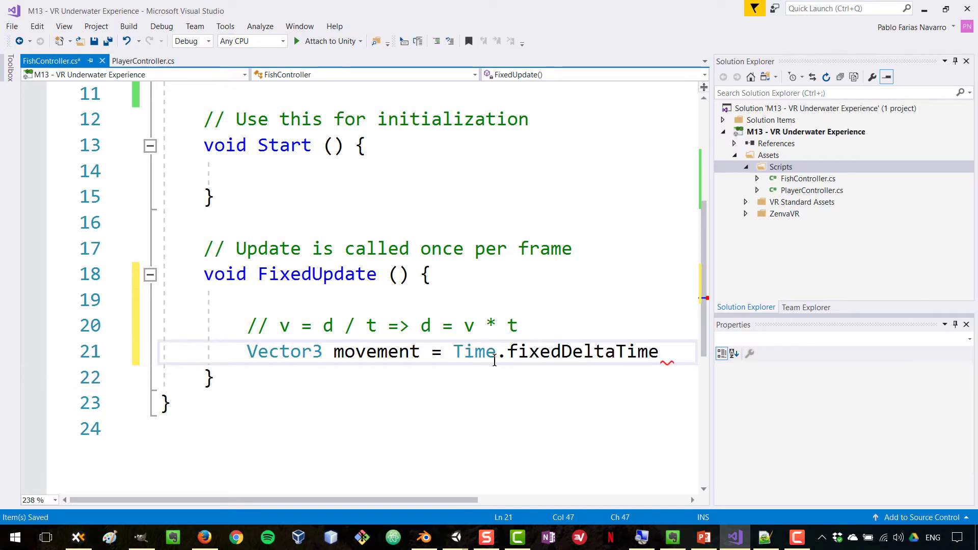
{"action": "type", "text": "*"}
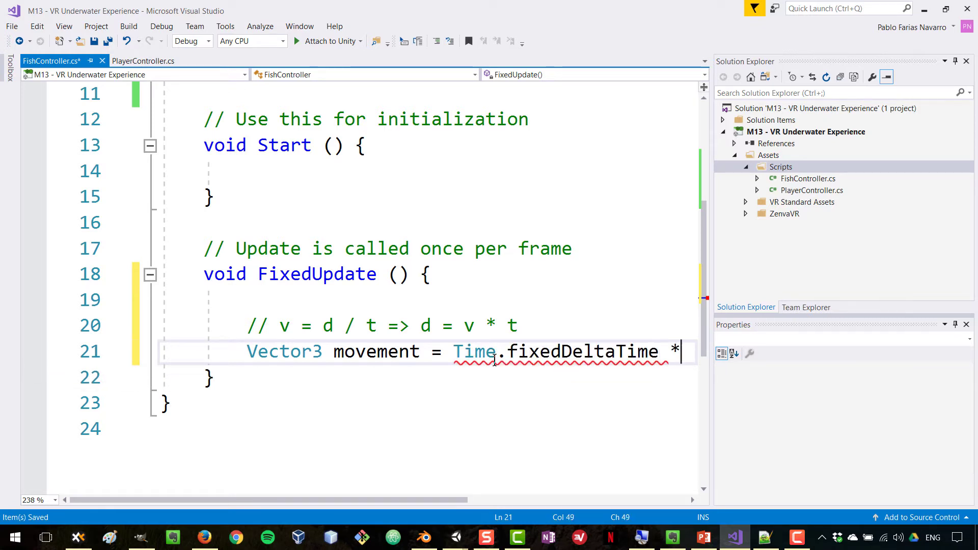
{"action": "type", "text": " veloci;"}
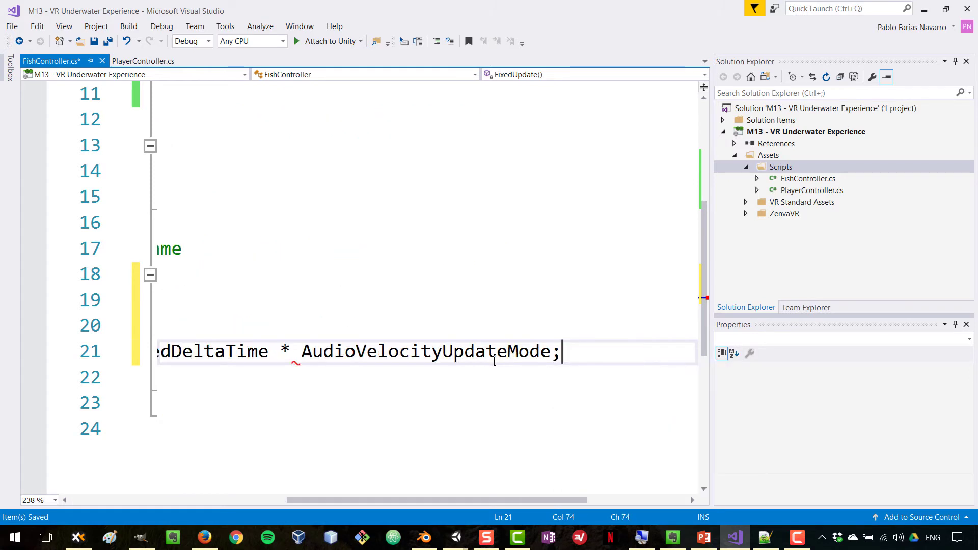
{"action": "left_click_drag", "start_coordinate": [534, 497], "coordinate": [474, 489]}
{"action": "double_click", "coordinate": [533, 351]}
{"action": "type", "text": "f"}
{"action": "key", "text": "BackSpace"}
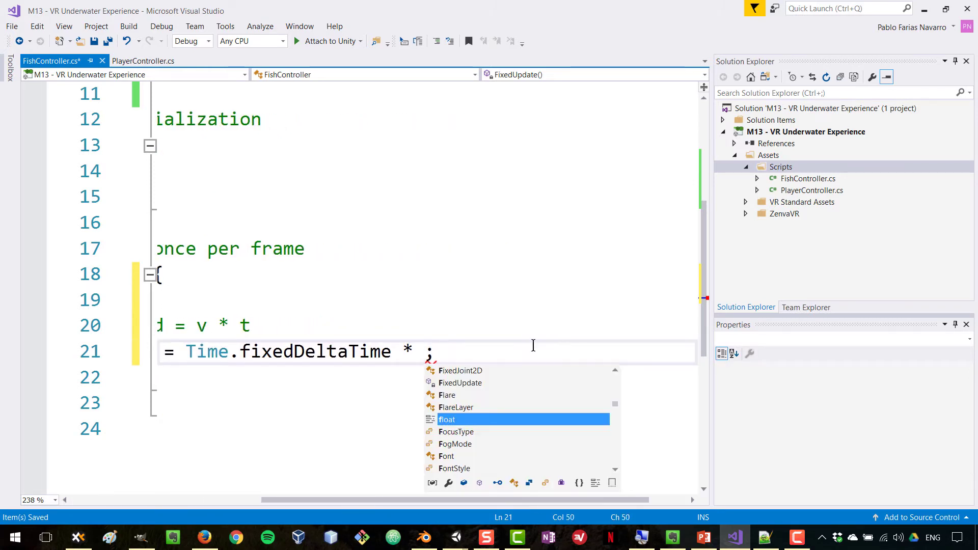
{"action": "type", "text": "velocity"}
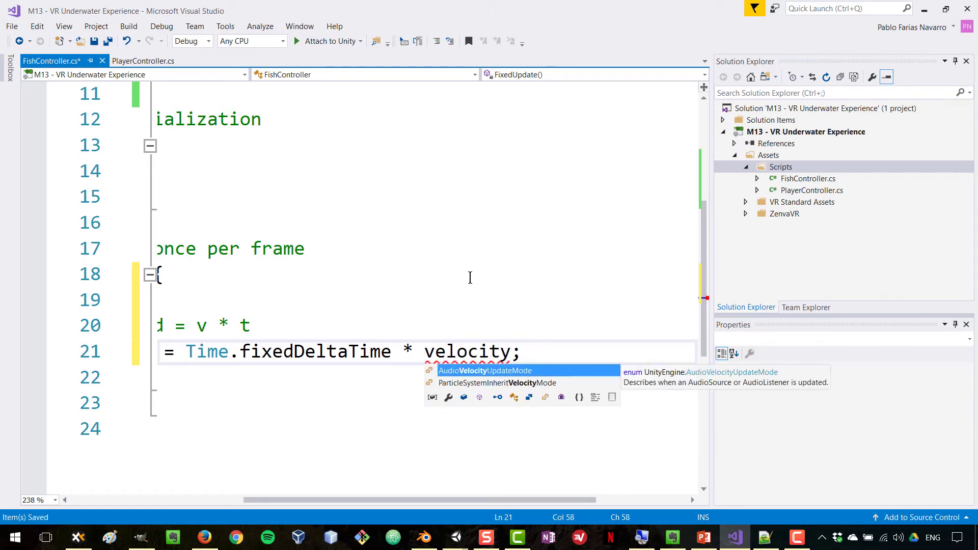
{"action": "left_click", "coordinate": [469, 277]}
- Declare a class field "Vector3 velocity;" below the speed field, under the comment "// velocity"
{"action": "left_click_drag", "start_coordinate": [415, 498], "coordinate": [169, 485]}
{"action": "scroll", "coordinate": [334, 238], "scroll_direction": "up", "scroll_amount": 3}
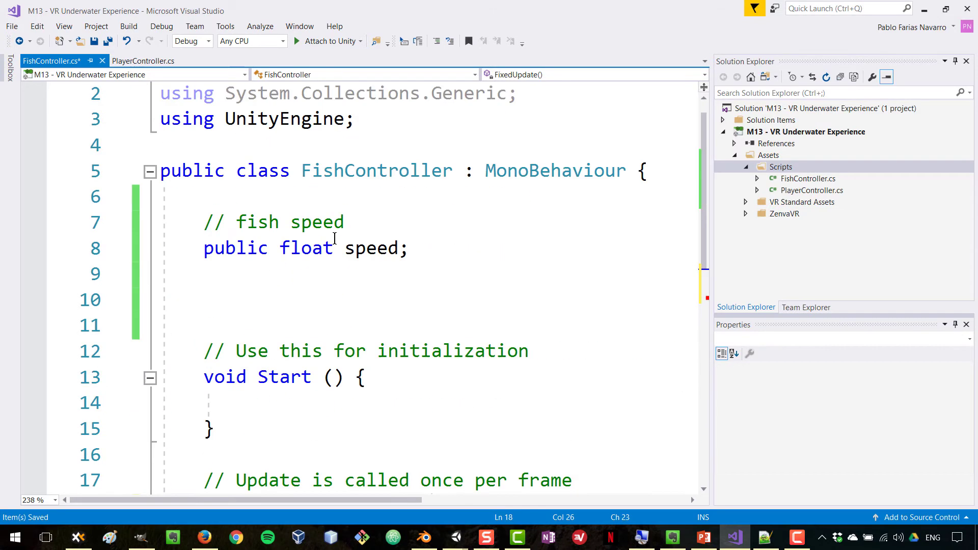
{"action": "left_click", "coordinate": [340, 304]}
{"action": "type", "text": "// velocity"}
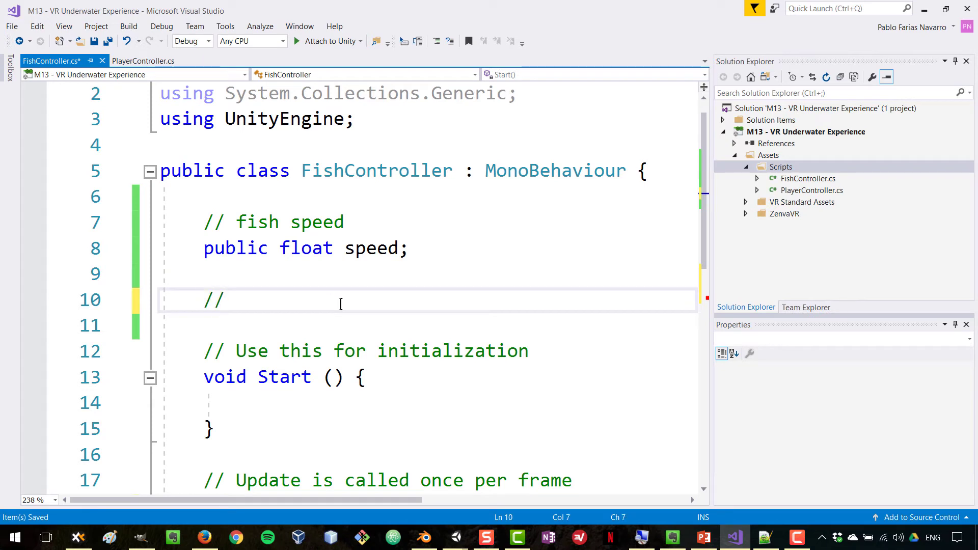
{"action": "key", "text": "Return"}
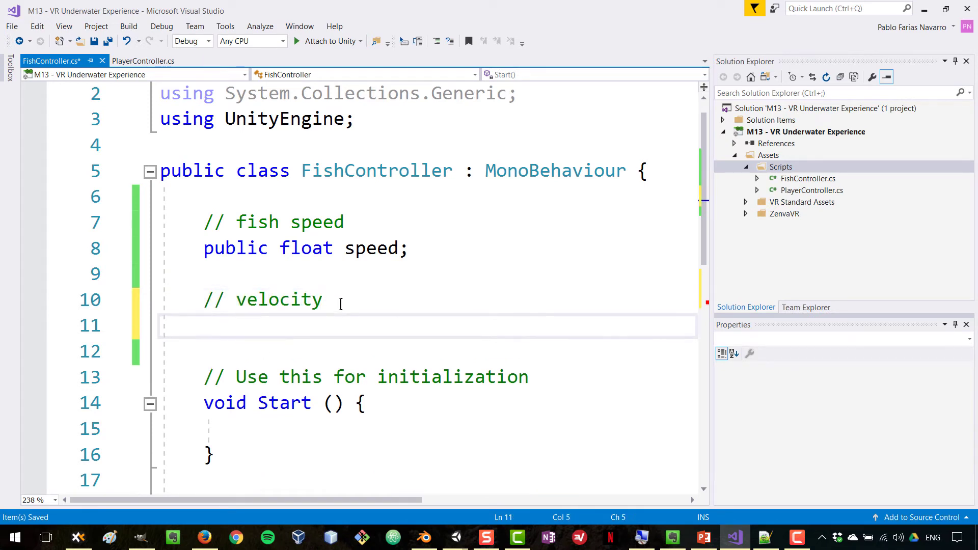
{"action": "type", "text": "Vector3 velocity;"}
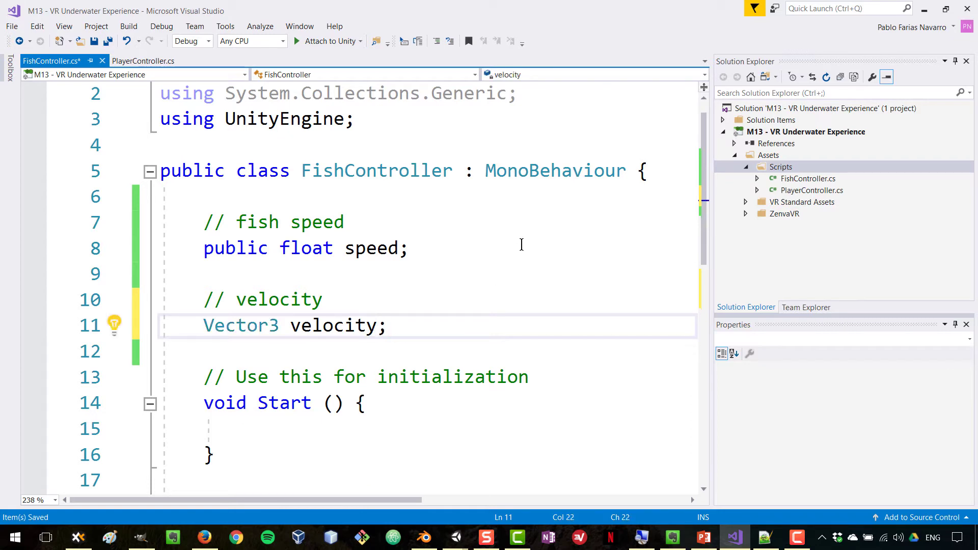
{"action": "double_click", "coordinate": [383, 247]}
{"action": "left_click", "coordinate": [345, 329]}
{"action": "double_click", "coordinate": [345, 329]}
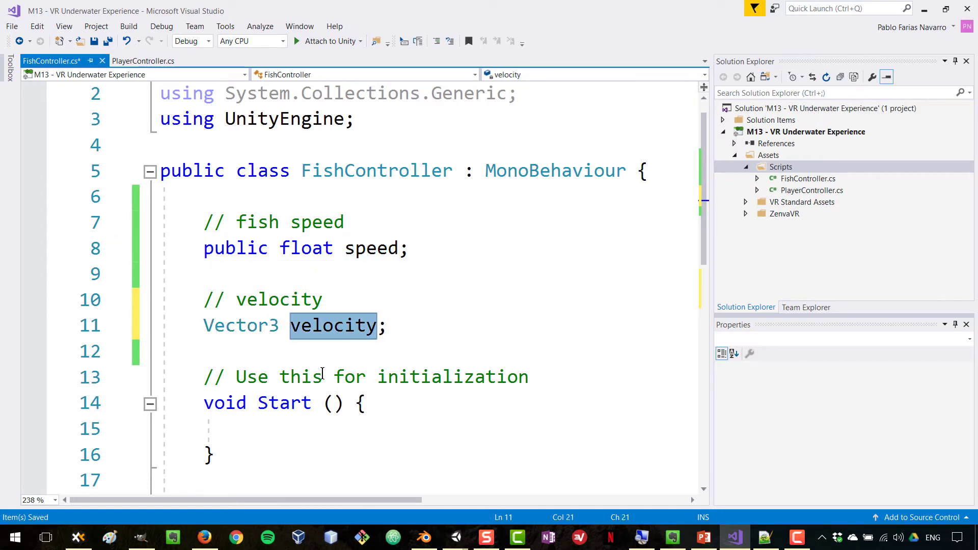
{"action": "scroll", "coordinate": [330, 372], "scroll_direction": "down", "scroll_amount": 2}
{"action": "left_click", "coordinate": [291, 270]}
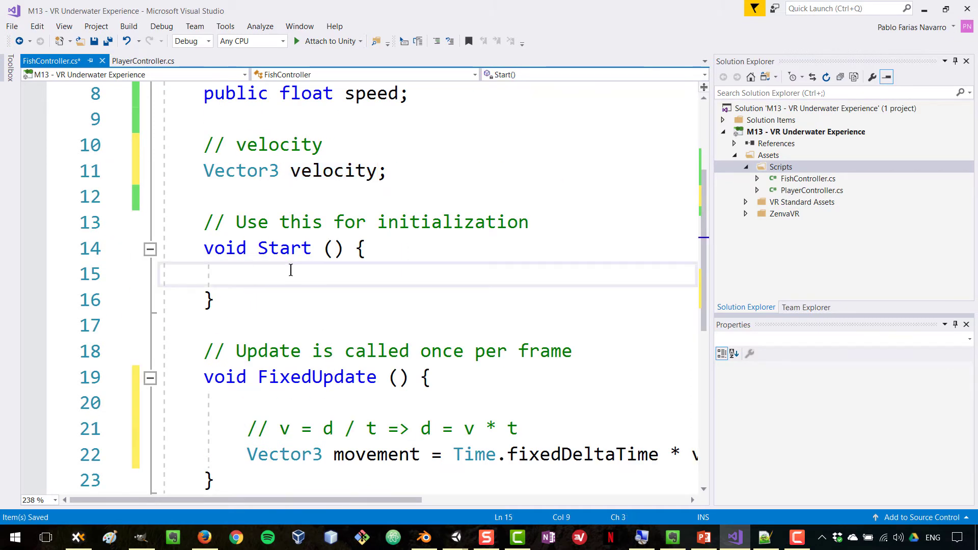
{"action": "type", "text": "v"}
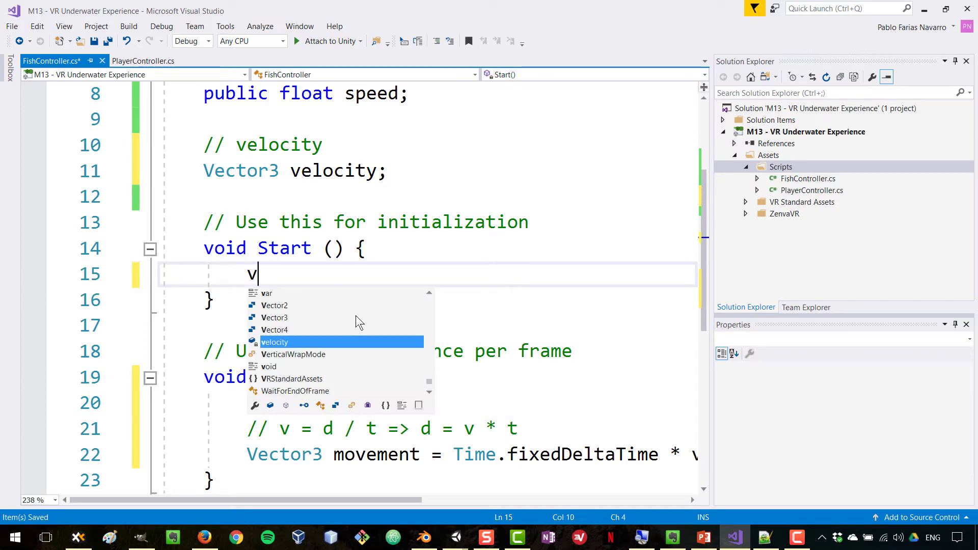
{"action": "key", "text": "BackSpace"}
{"action": "type", "text": "// fish movements"}
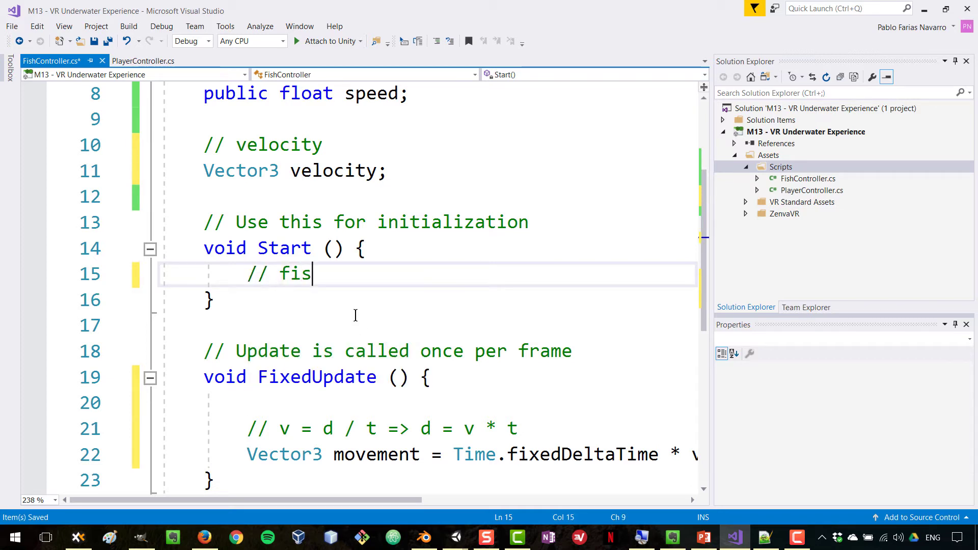
{"action": "key", "text": "ctrl+shift+Left"}
{"action": "key", "text": "ctrl+shift+Left"}
{"action": "key", "text": "ctrl+shift+Left"}
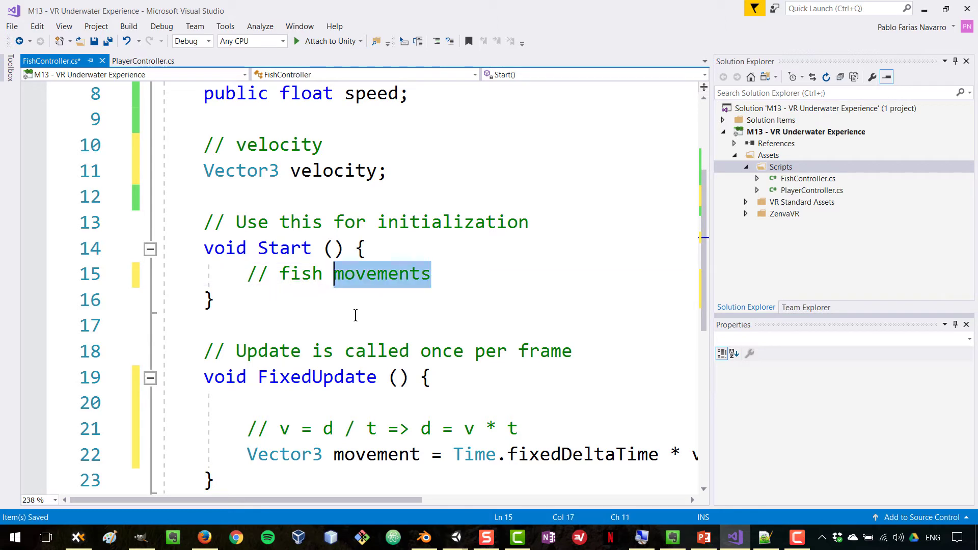
{"action": "key", "text": "BackSpace"}
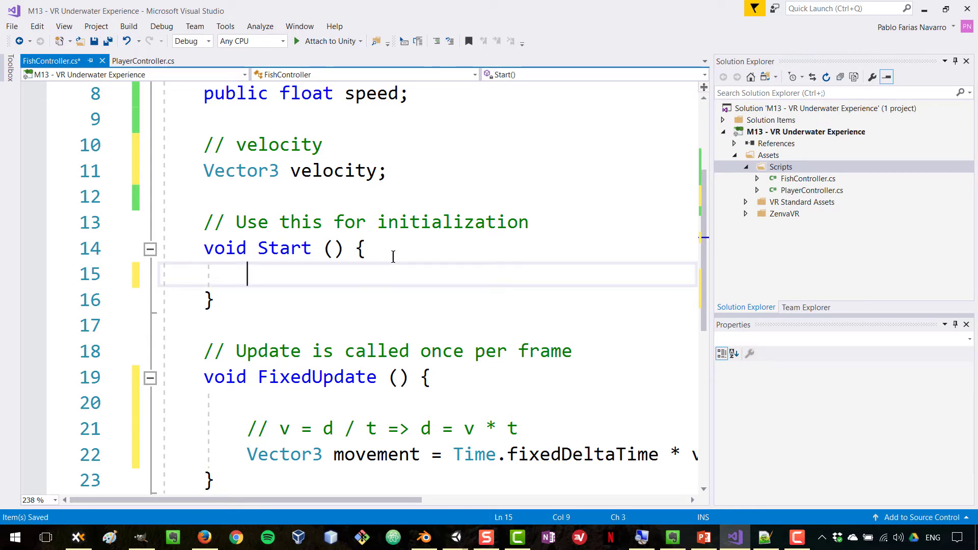
- Insert two extra blank lines above the formula comment in FixedUpdate and save the script
{"action": "double_click", "coordinate": [363, 161]}
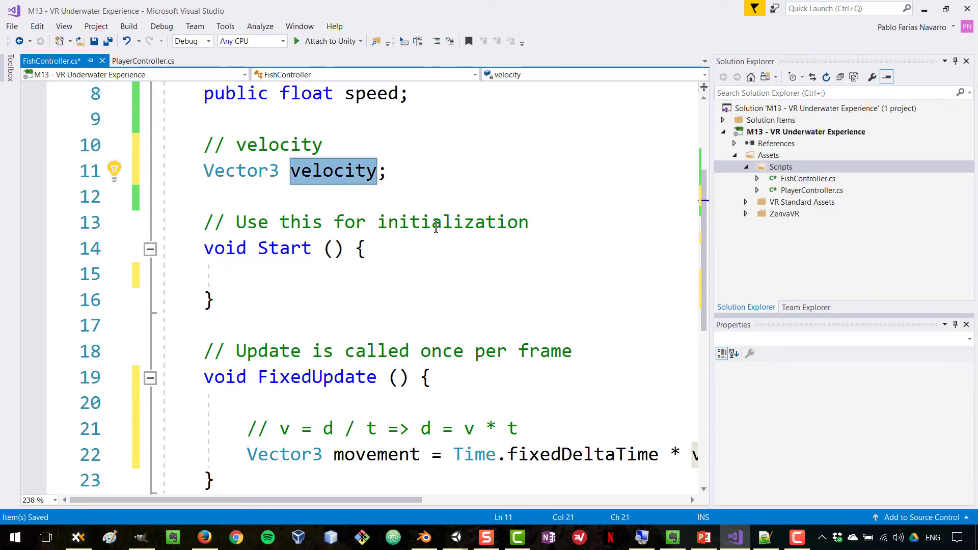
{"action": "scroll", "coordinate": [557, 199], "scroll_direction": "down", "scroll_amount": 1}
{"action": "left_click_drag", "start_coordinate": [380, 497], "coordinate": [277, 481]}
{"action": "double_click", "coordinate": [543, 381]}
{"action": "left_click", "coordinate": [500, 326]}
{"action": "key", "text": "Return"}
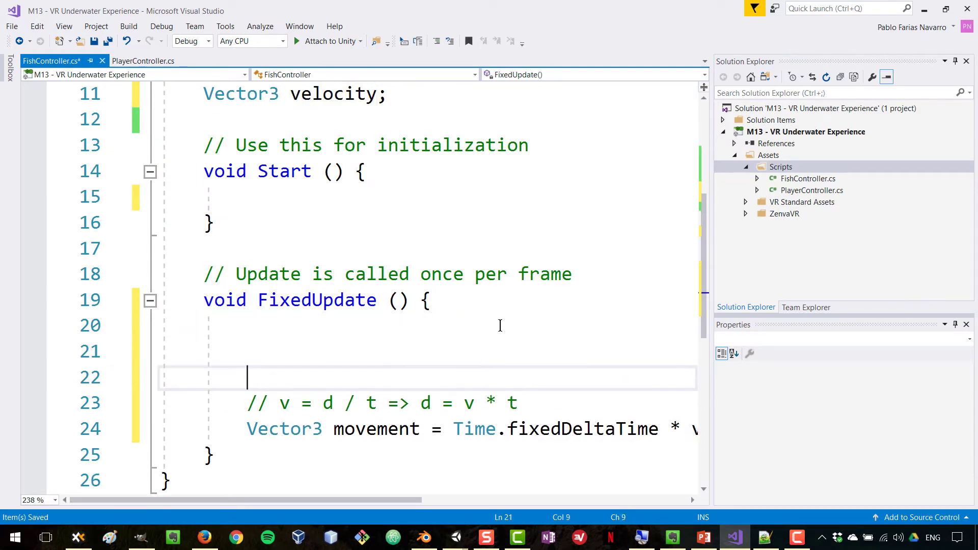
{"action": "type", "text": "Ve"}
{"action": "key", "text": "BackSpace"}
{"action": "key", "text": "BackSpace"}
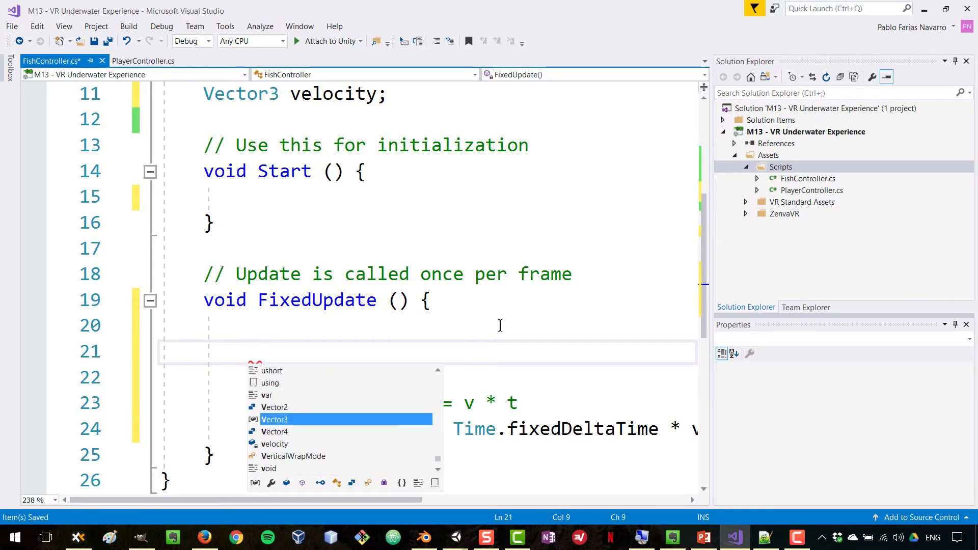
{"action": "key", "text": "ctrl+s"}
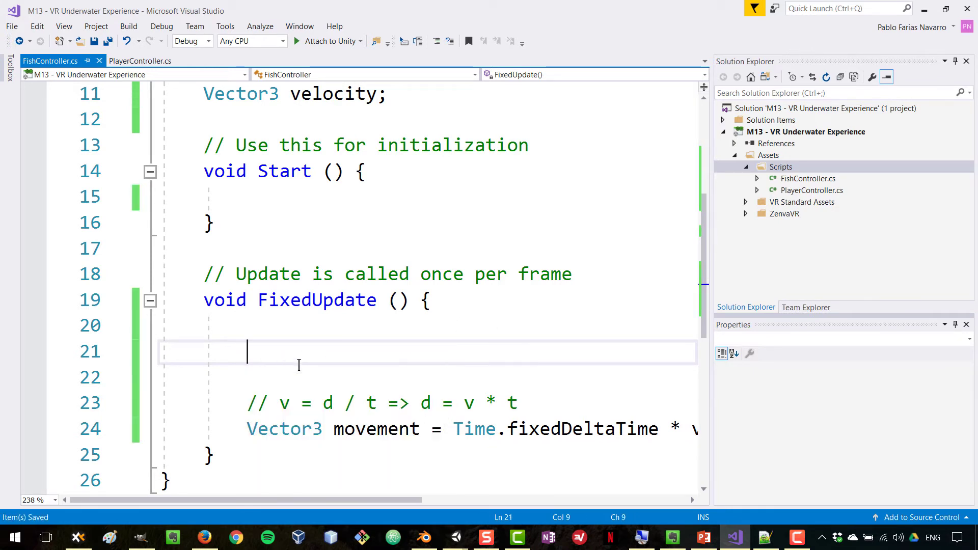
- Set the velocity field in the Start method with the statement "velocity = transform.forward * speed;"
{"action": "left_click", "coordinate": [300, 207]}
{"action": "double_click", "coordinate": [317, 302]}
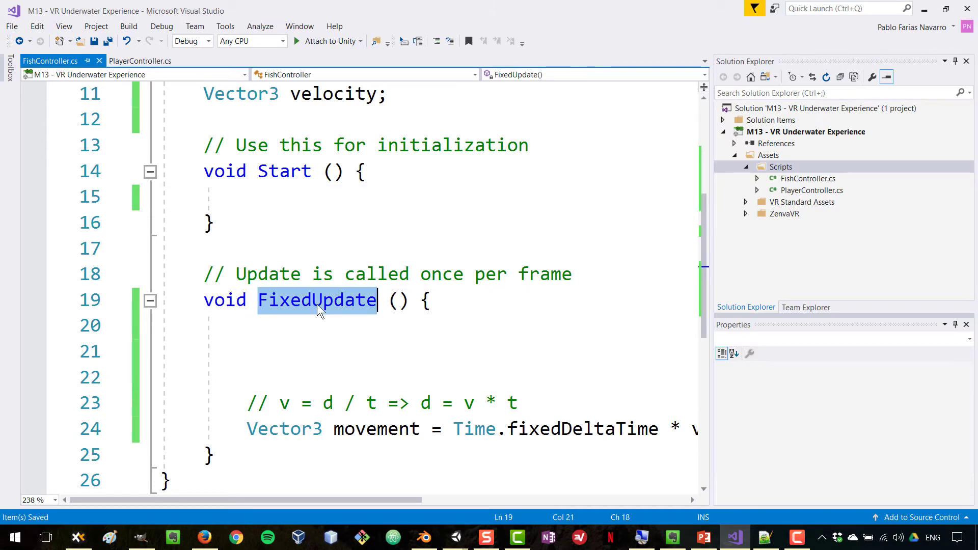
{"action": "scroll", "coordinate": [331, 328], "scroll_direction": "up", "scroll_amount": 2}
{"action": "double_click", "coordinate": [332, 248]}
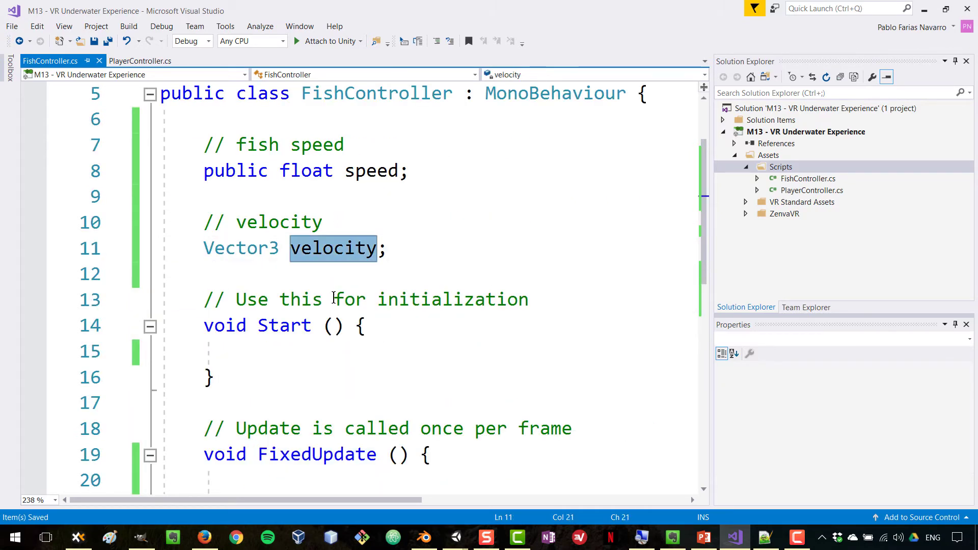
{"action": "left_click", "coordinate": [271, 354]}
{"action": "key", "text": "Return"}
{"action": "key", "text": "Up"}
{"action": "type", "text": "velocity = "}
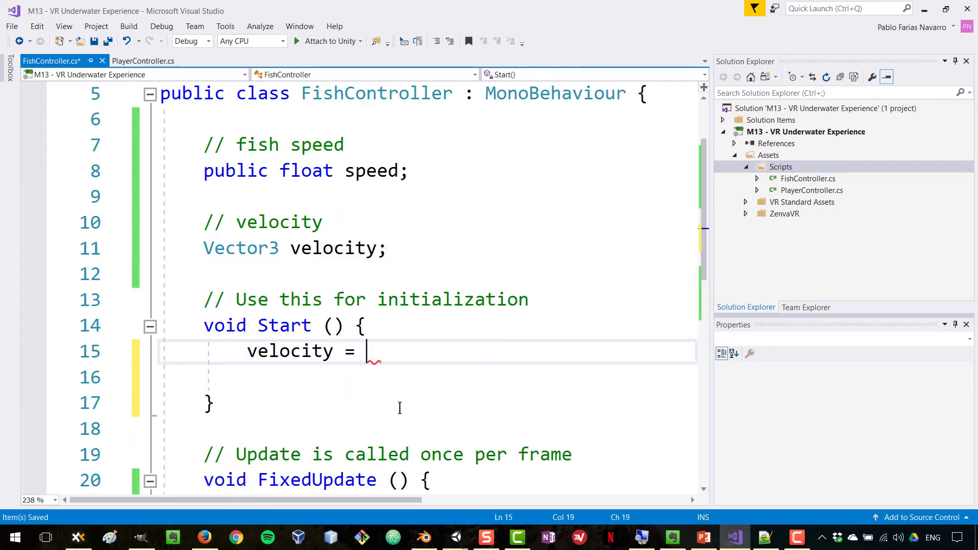
{"action": "type", "text": "transform"}
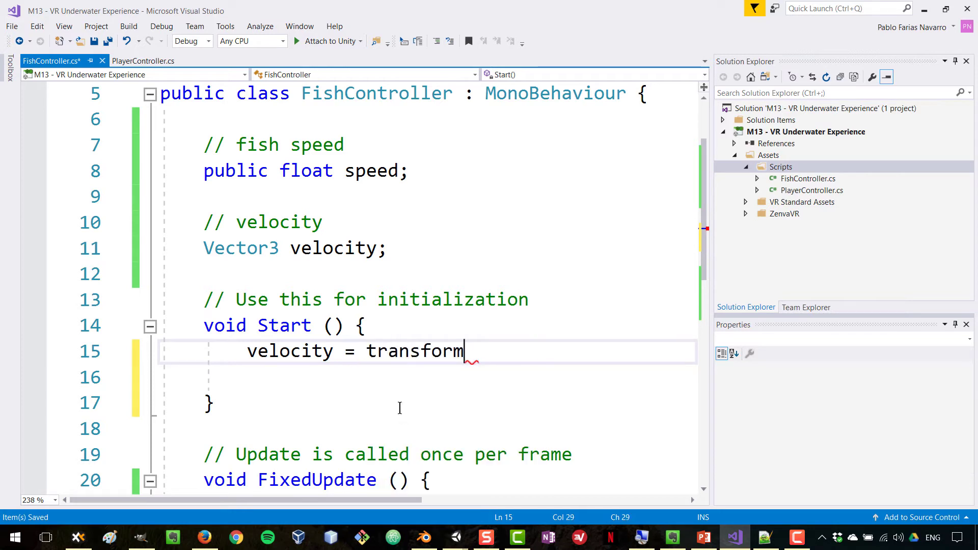
{"action": "type", "text": ".forward *"}
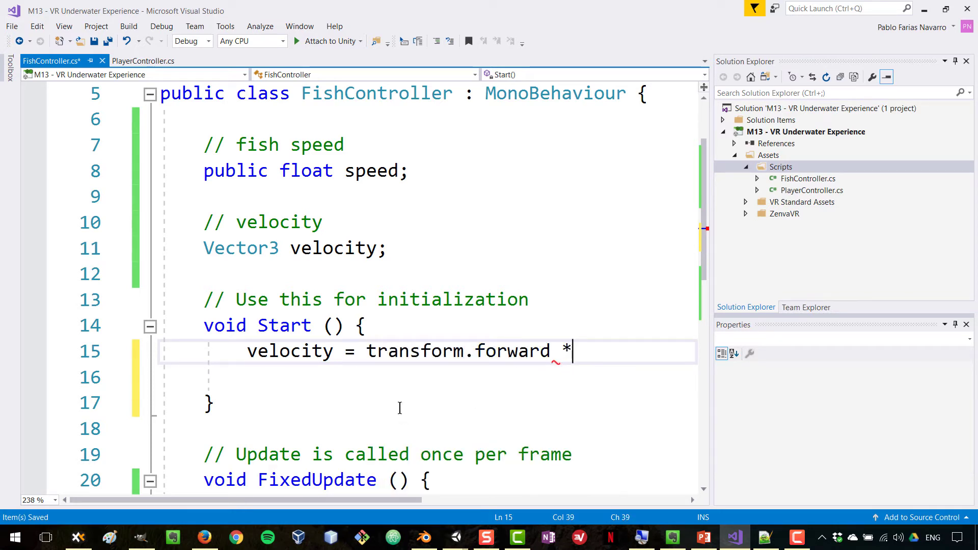
{"action": "type", "text": " speed;"}
- Add the comment "//velocity vector" above the velocity assignment in Start and save the script
{"action": "key", "text": "ctrl+Return"}
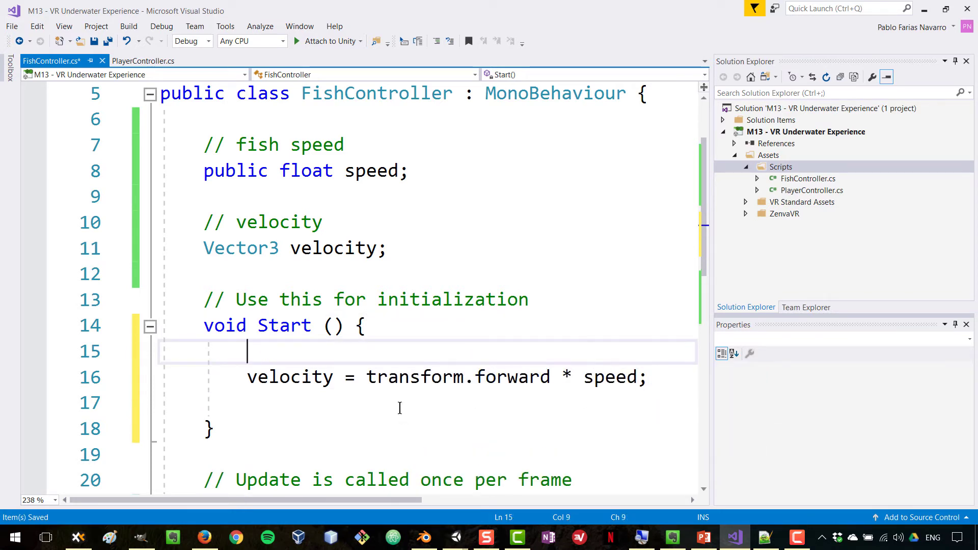
{"action": "type", "text": "//velocity becto"}
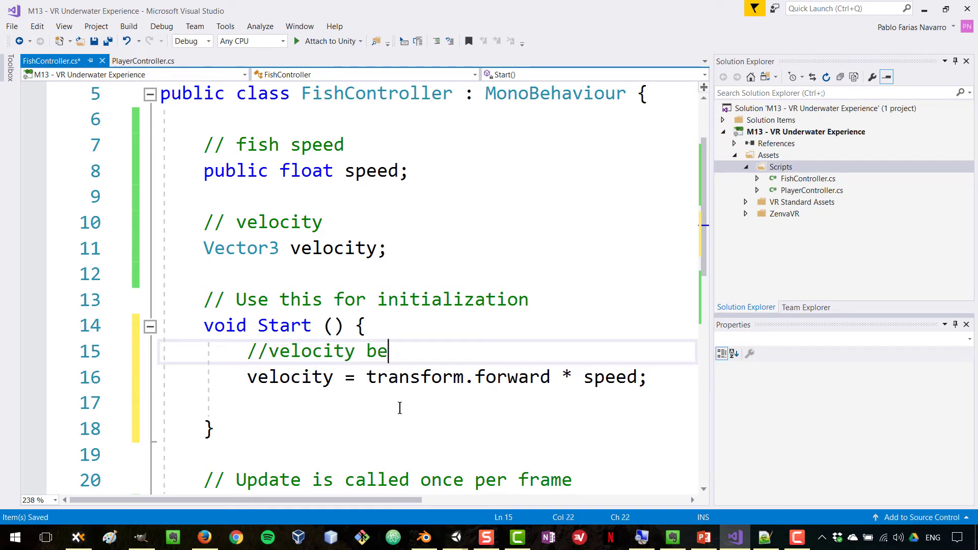
{"action": "key", "text": "BackSpace"}
{"action": "key", "text": "BackSpace"}
{"action": "key", "text": "BackSpace"}
{"action": "key", "text": "BackSpace"}
{"action": "key", "text": "BackSpace"}
{"action": "type", "text": "vector"}
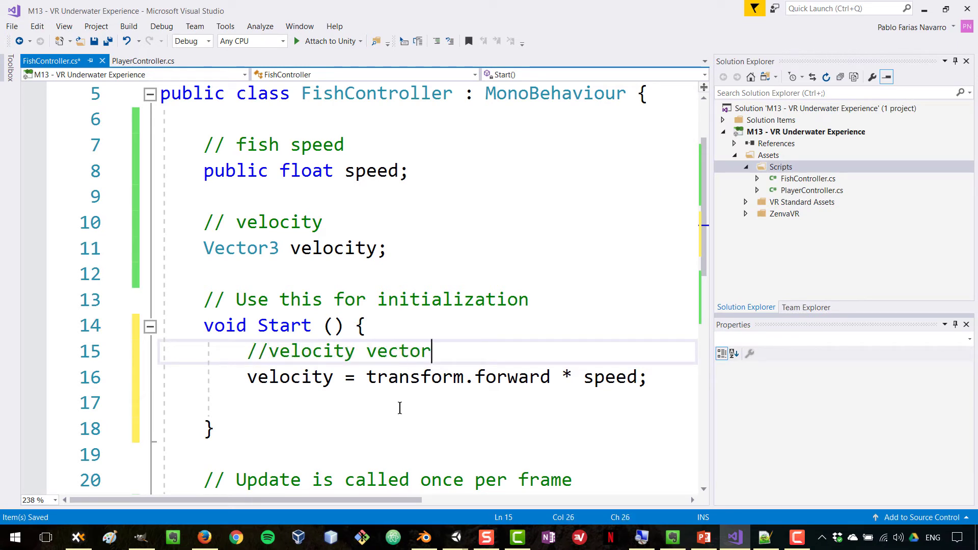
{"action": "key", "text": "ctrl+s"}
- Remove the two extra blank lines above the formula comment in FixedUpdate
{"action": "double_click", "coordinate": [298, 377]}
{"action": "scroll", "coordinate": [483, 294], "scroll_direction": "down", "scroll_amount": 5}
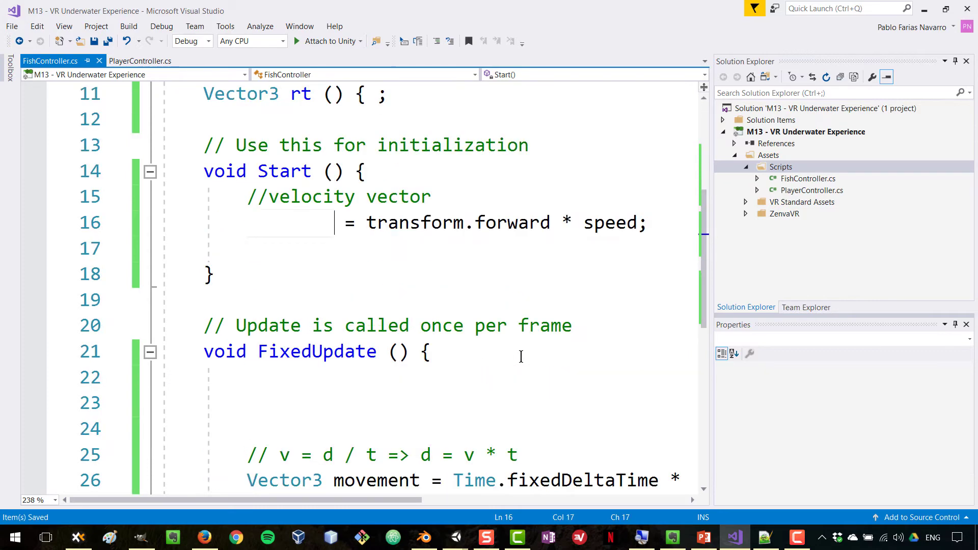
{"action": "left_click_drag", "start_coordinate": [317, 152], "coordinate": [318, 184]}
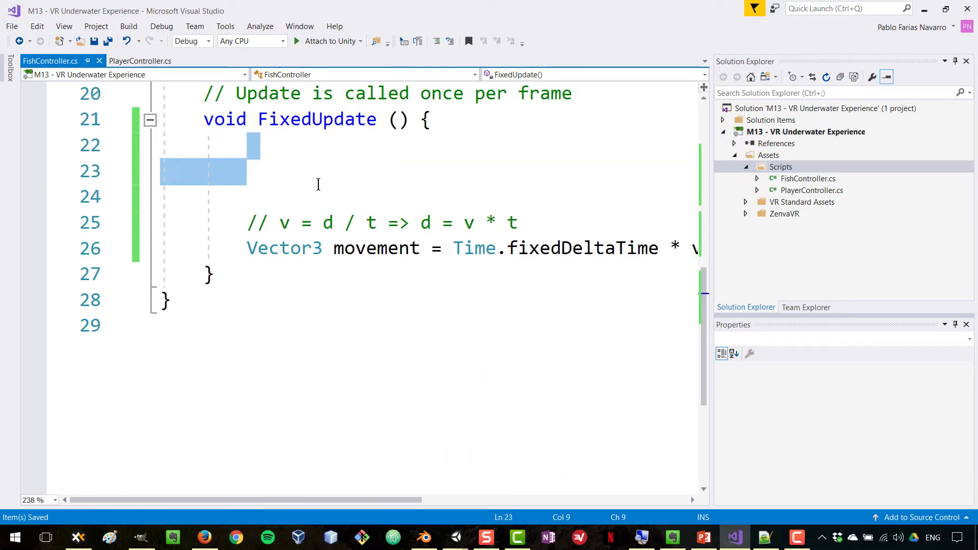
{"action": "key", "text": "BackSpace"}
- Add the comment "// make it move" below the movement declaration in FixedUpdate, separated by a blank line
{"action": "left_click_drag", "start_coordinate": [369, 496], "coordinate": [482, 499]}
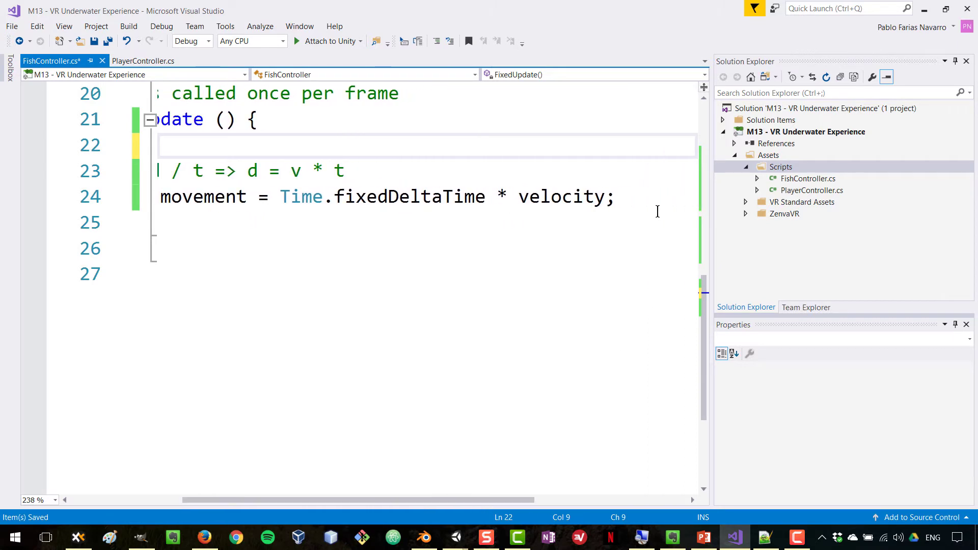
{"action": "left_click", "coordinate": [655, 204]}
{"action": "key", "text": "Return"}
{"action": "key", "text": "Return"}
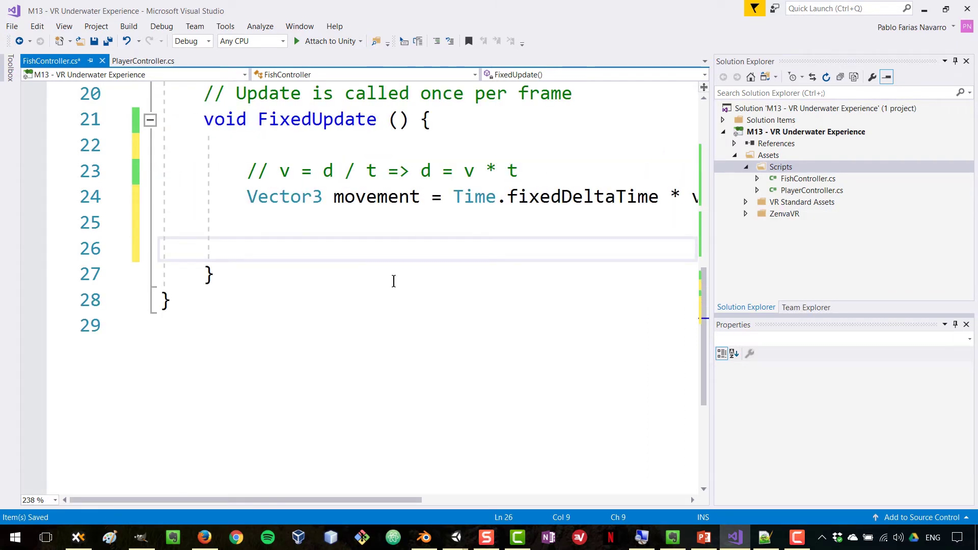
{"action": "type", "text": "// make it move"}
- Write the statement "transform.position += movement;" under the "make it move" comment and save the script
{"action": "key", "text": "Return"}
{"action": "type", "text": "transform.pos"}
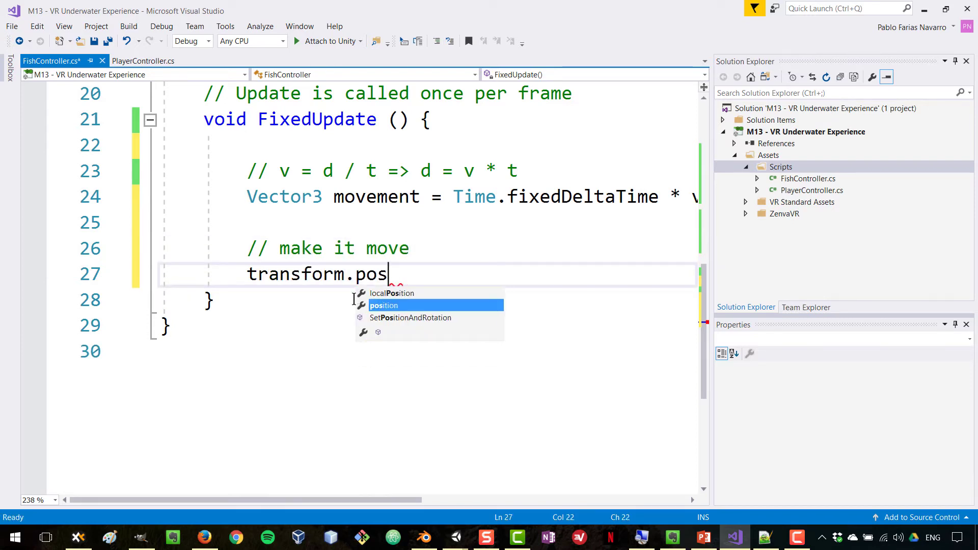
{"action": "key", "text": "Tab"}
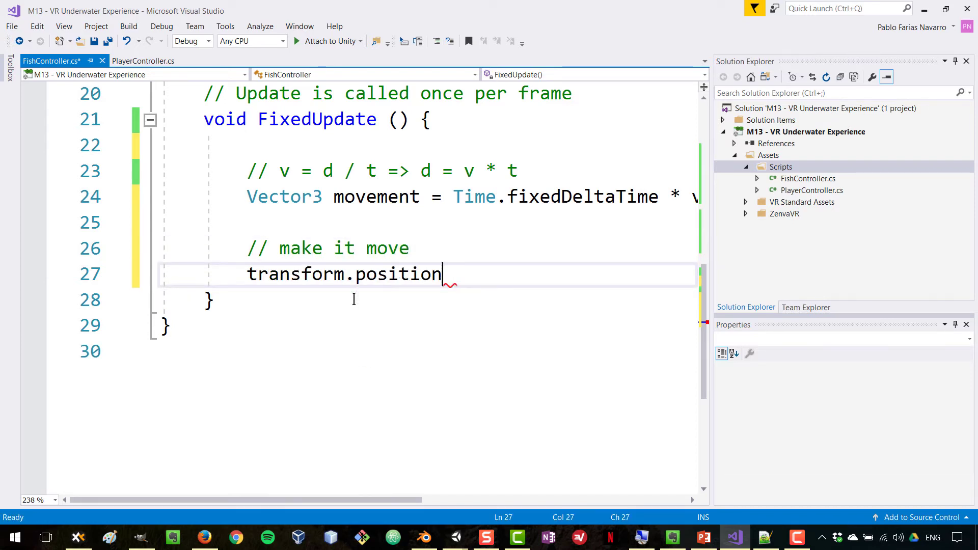
{"action": "type", "text": "+= mov"}
{"action": "type", "text": "ement;"}
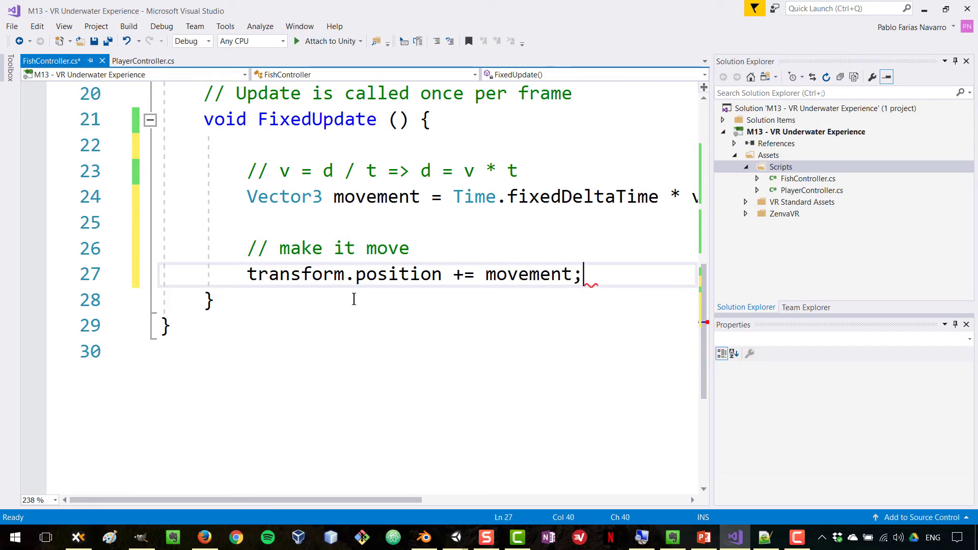
{"action": "key", "text": "ctrl+s"}
{"action": "double_click", "coordinate": [399, 200]}
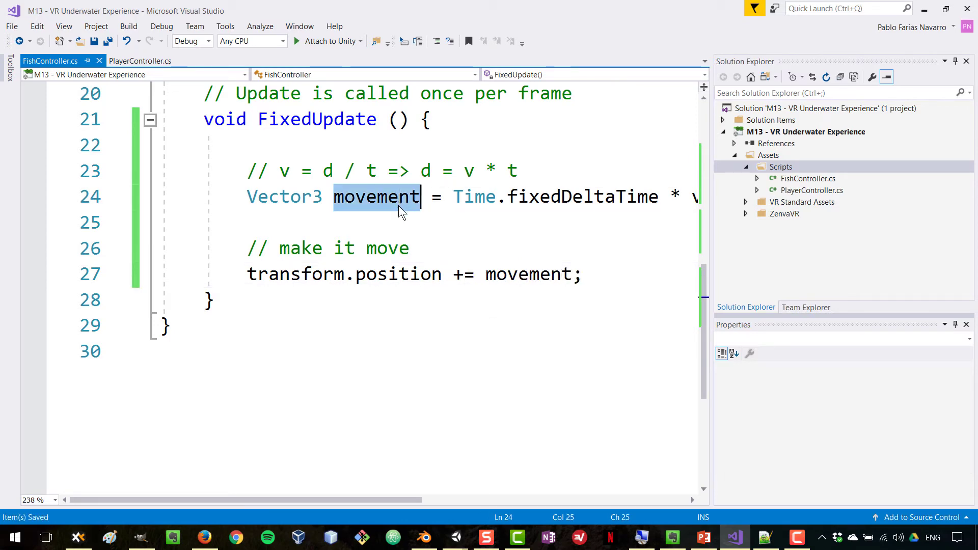
{"action": "scroll", "coordinate": [395, 291], "scroll_direction": "up", "scroll_amount": 2}
{"action": "scroll", "coordinate": [403, 296], "scroll_direction": "down", "scroll_amount": 1}
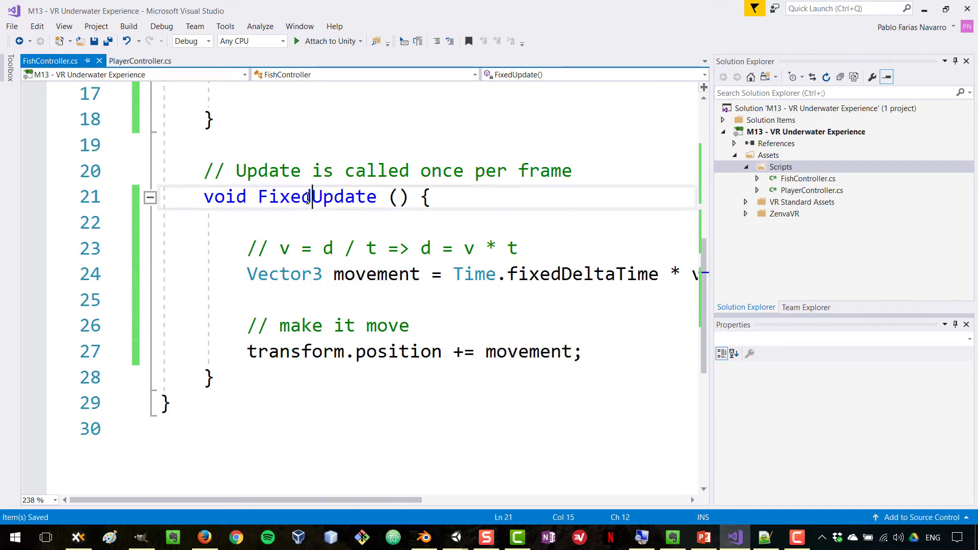
{"action": "double_click", "coordinate": [323, 197]}
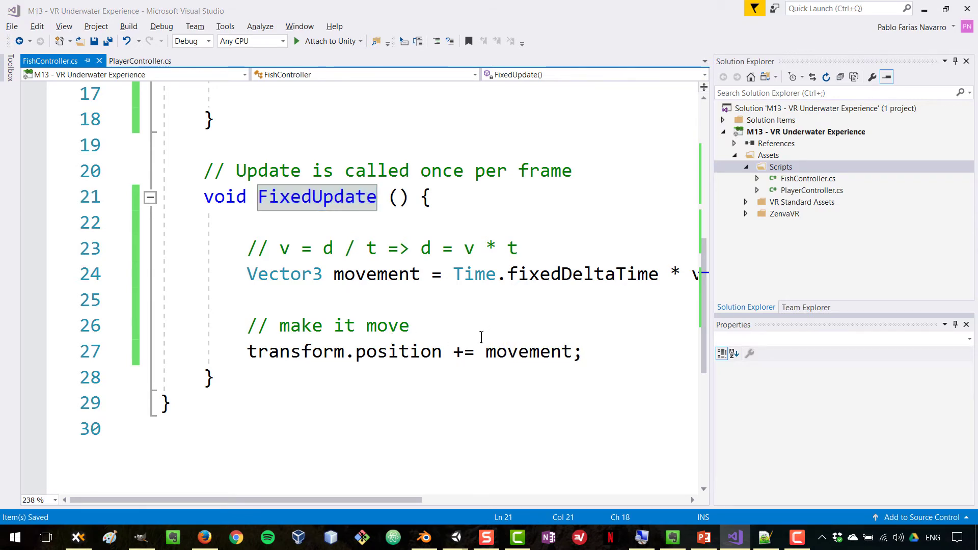
- Switch to Unity, run the game to check how Fish 1 moves in the scene, and stop play mode
{"action": "key", "text": "alt+Tab"}
{"action": "key", "text": "alt+Tab"}
{"action": "key", "text": "alt+Tab"}
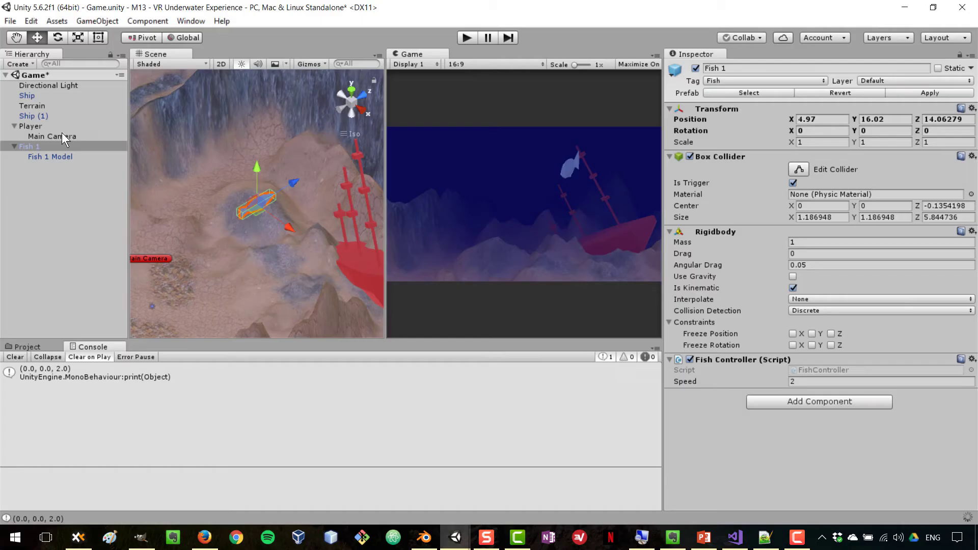
{"action": "left_click", "coordinate": [794, 381]}
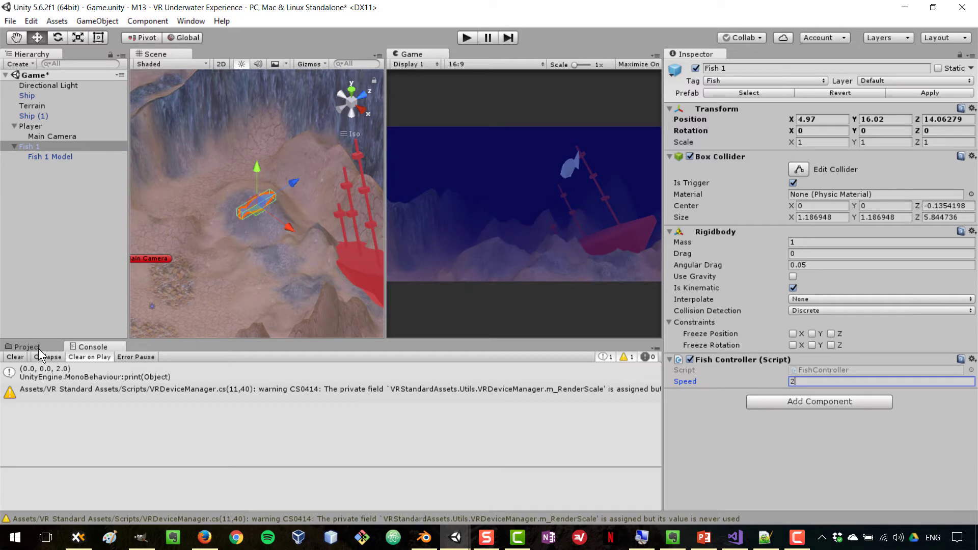
{"action": "left_click", "coordinate": [467, 38]}
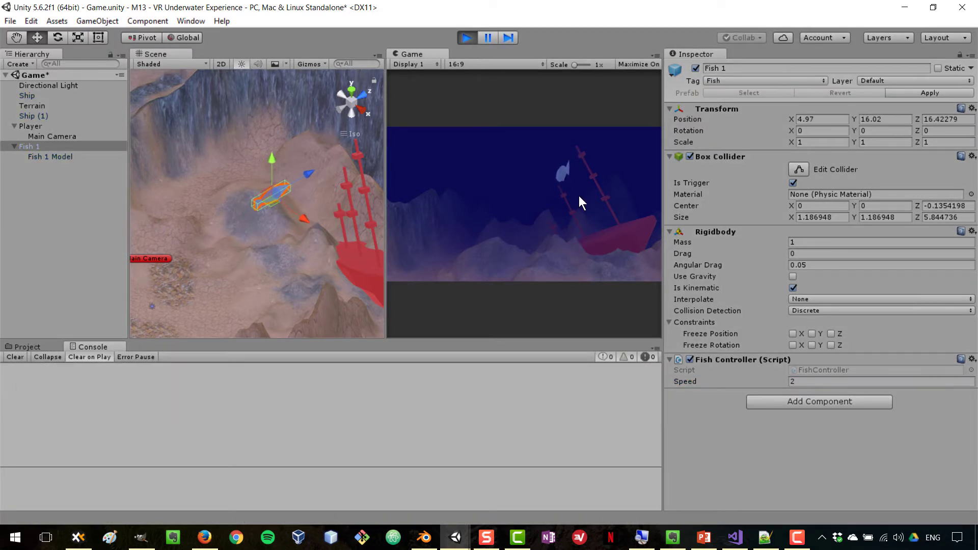
{"action": "scroll", "coordinate": [273, 219], "scroll_direction": "up", "scroll_amount": 3}
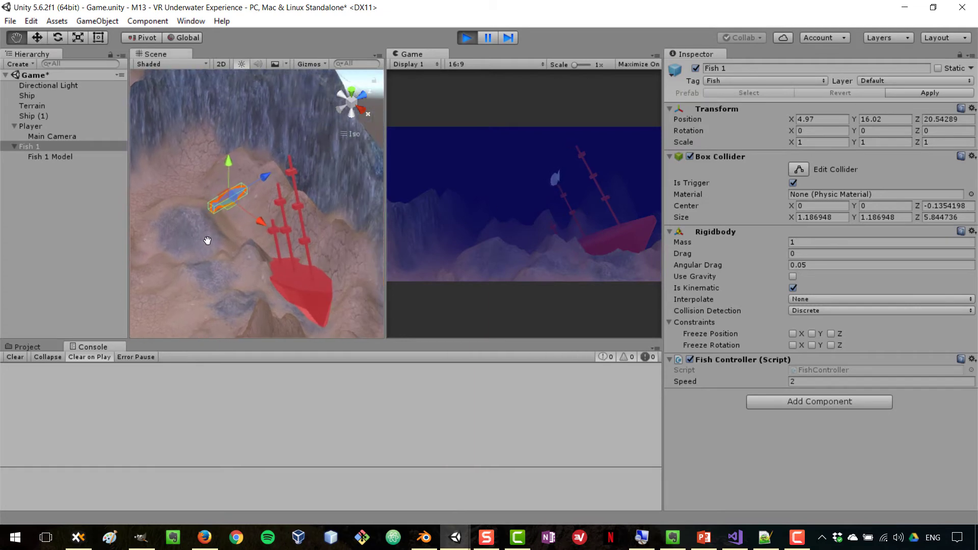
{"action": "left_click_drag", "start_coordinate": [331, 214], "coordinate": [265, 273], "text": "alt"}
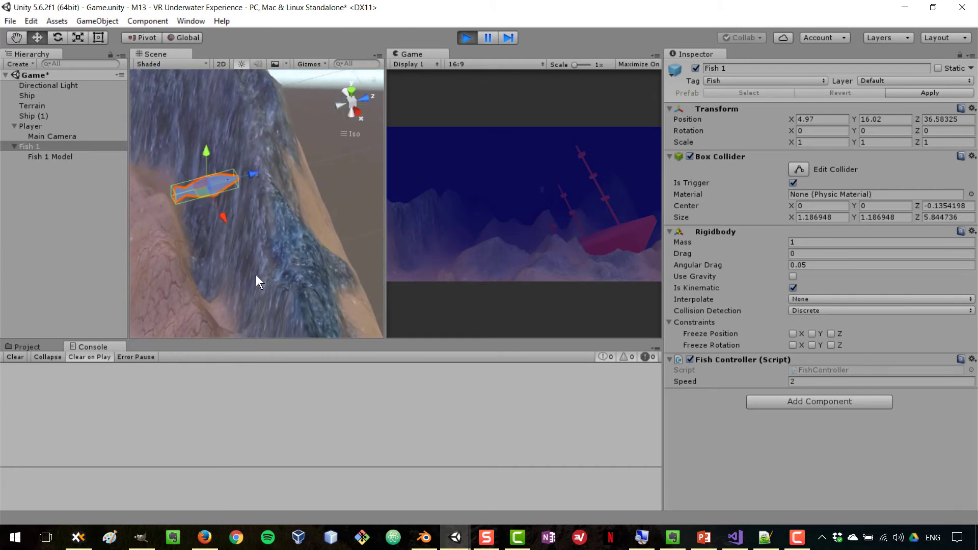
{"action": "left_click", "coordinate": [465, 38]}
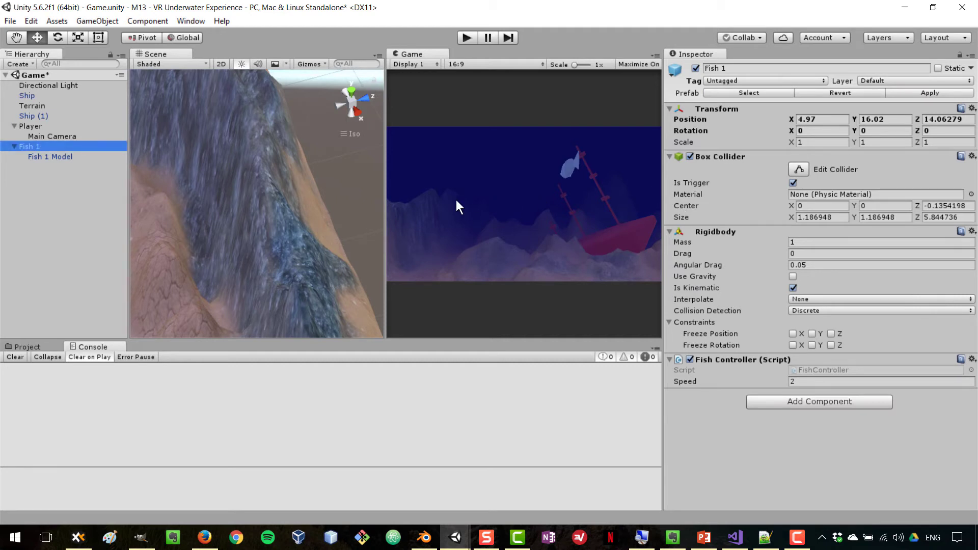
- Widen the Scene view and create a new tag named Fish in the project's tag list
{"action": "scroll", "coordinate": [231, 214], "scroll_direction": "down", "scroll_amount": 10}
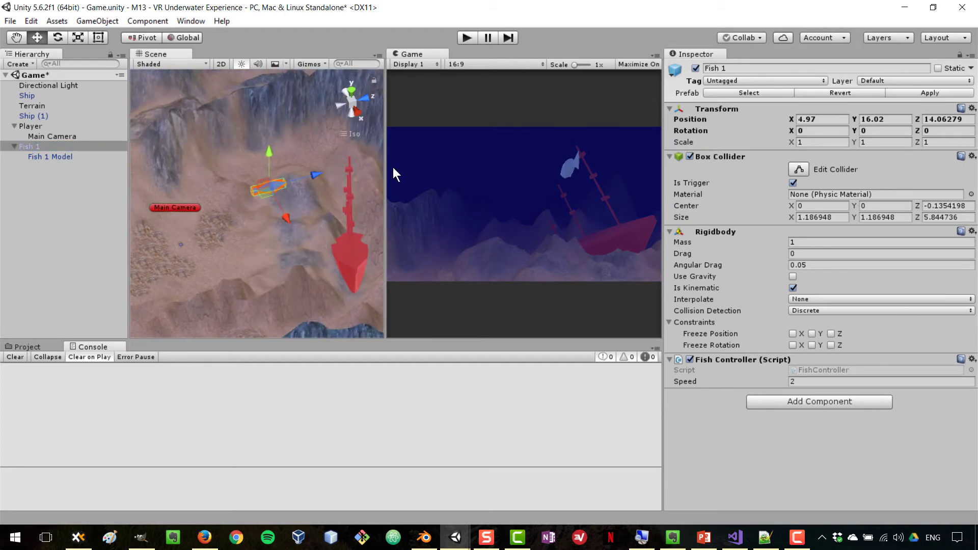
{"action": "left_click_drag", "start_coordinate": [388, 165], "coordinate": [534, 160]}
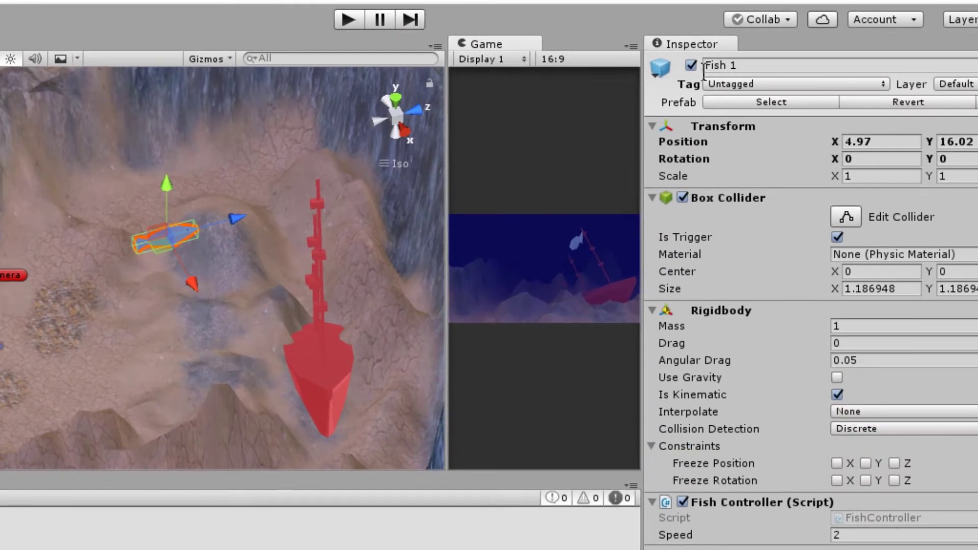
{"action": "left_click", "coordinate": [721, 81]}
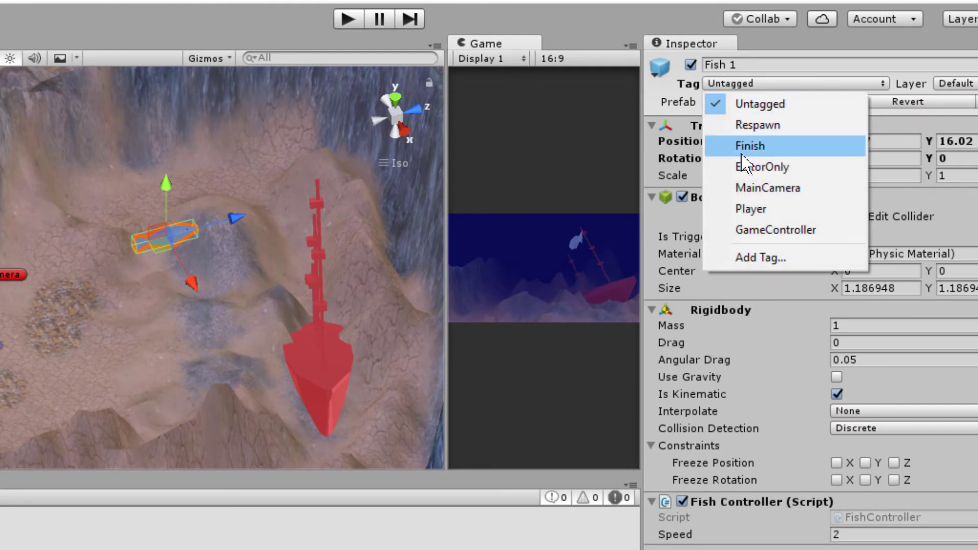
{"action": "left_click", "coordinate": [797, 260]}
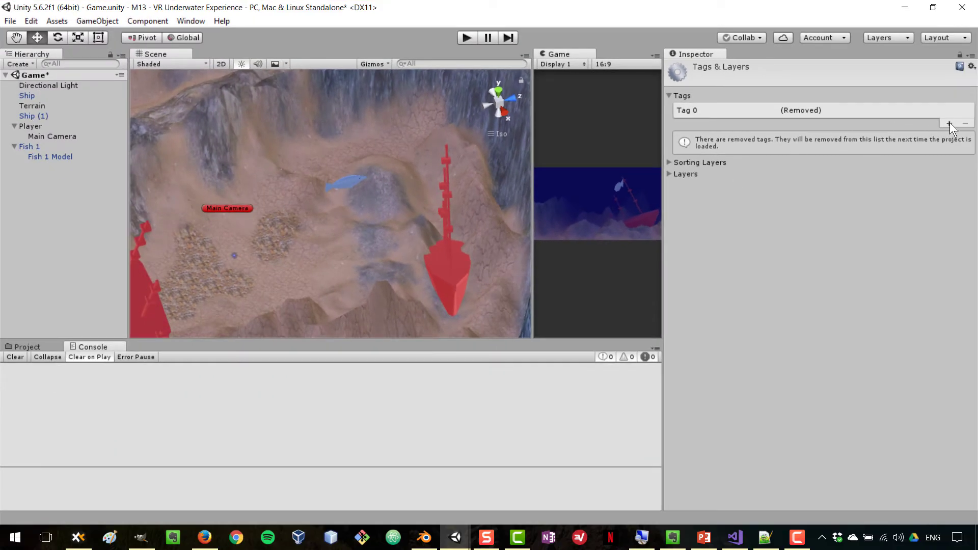
{"action": "left_click", "coordinate": [949, 123]}
{"action": "type", "text": "Fish"}
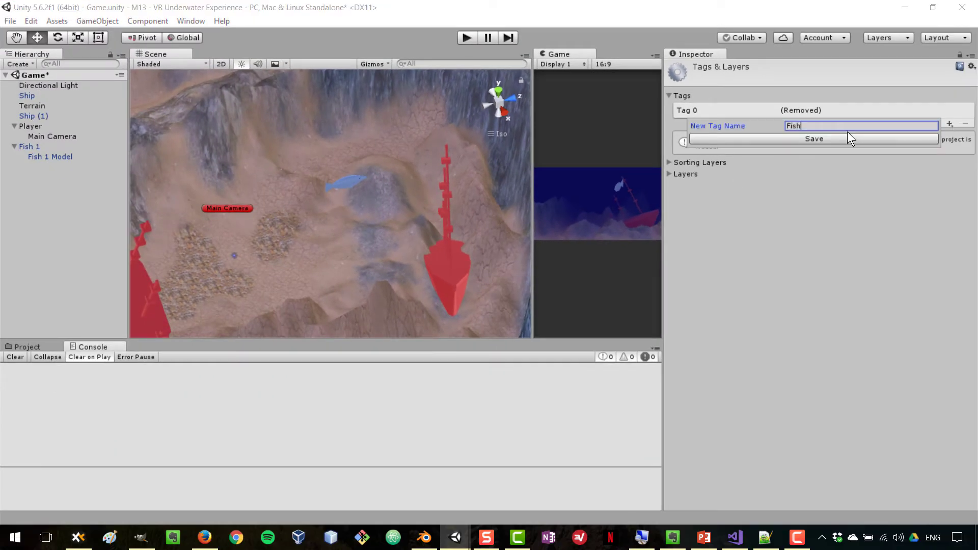
{"action": "left_click", "coordinate": [829, 139]}
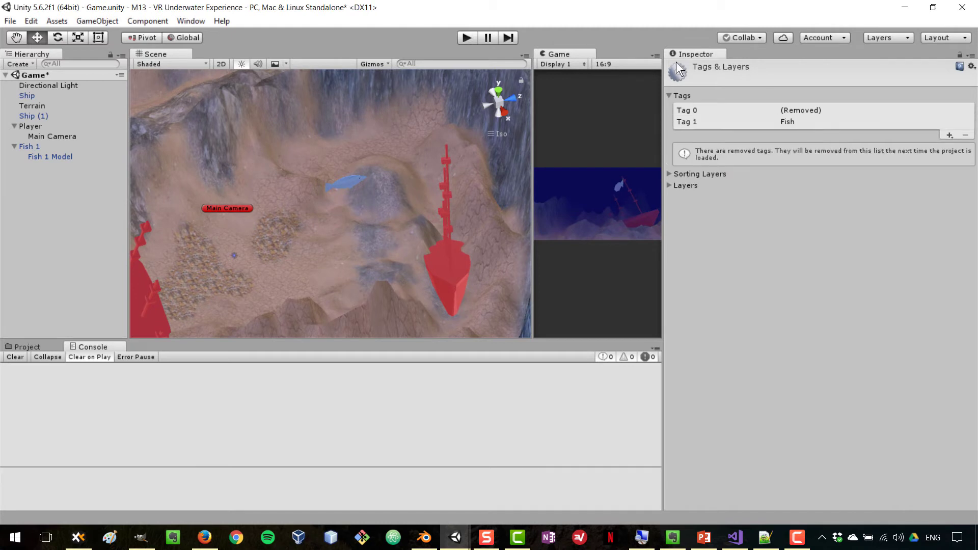
- Assign the Fish tag to the Fish 1 object and apply the change to its prefab
{"action": "left_click", "coordinate": [29, 147]}
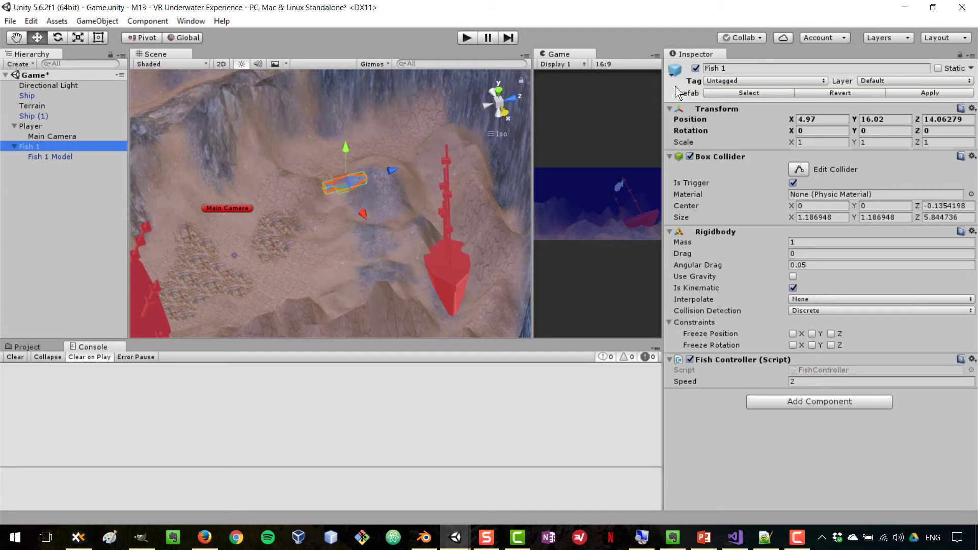
{"action": "left_click", "coordinate": [720, 80]}
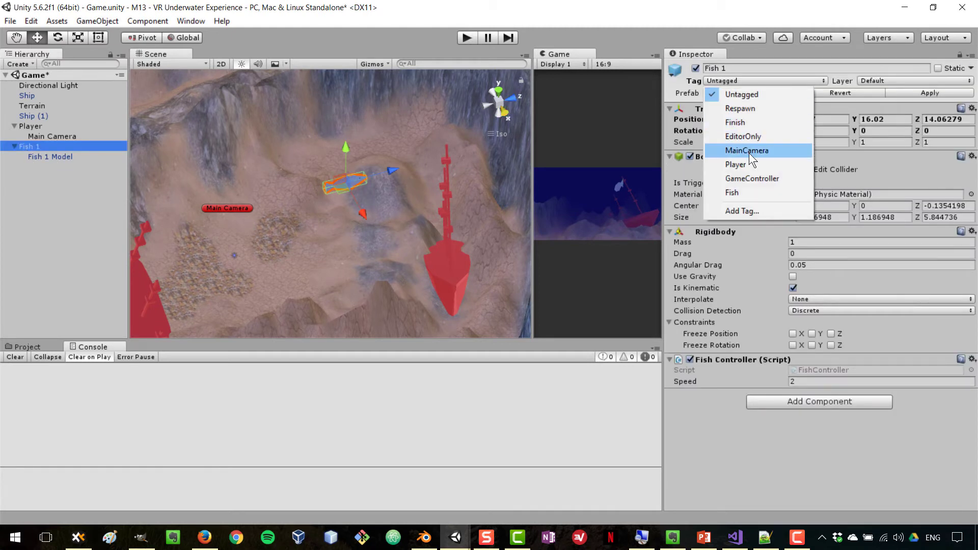
{"action": "left_click", "coordinate": [756, 192]}
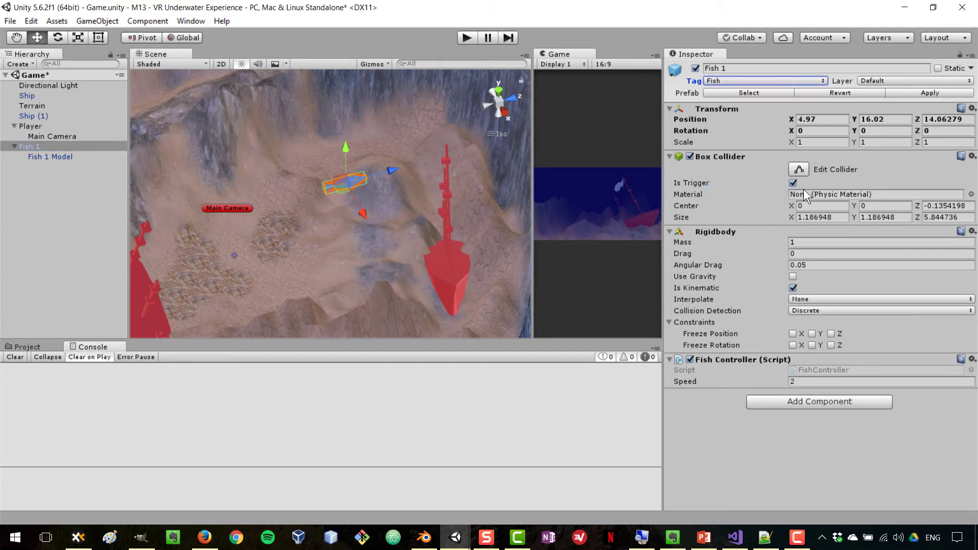
{"action": "left_click", "coordinate": [921, 92]}
- Switch to Visual Studio and add a "void OnTriggerEnter(Collider other)" method without an access modifier below FixedUpdate in FishController.cs
{"action": "key", "text": "alt+Tab"}
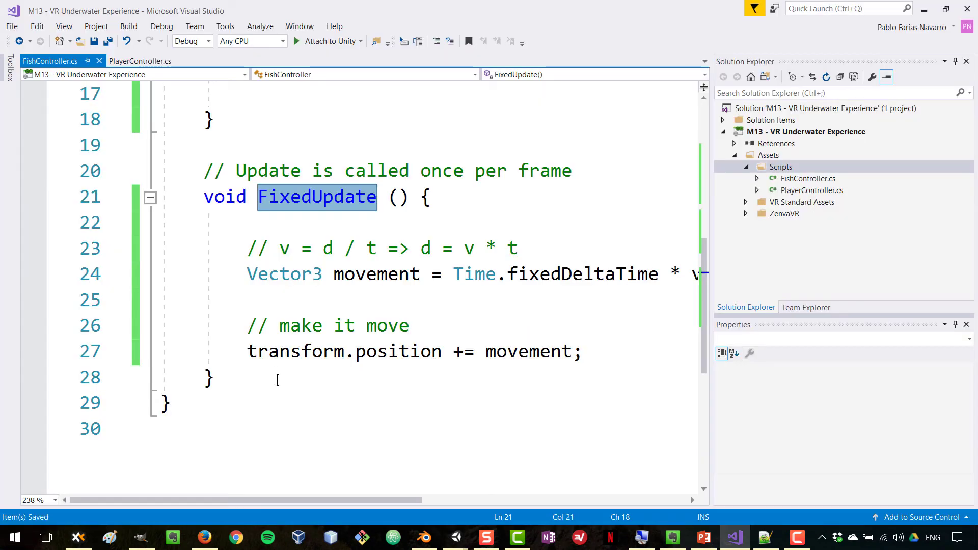
{"action": "left_click", "coordinate": [279, 378]}
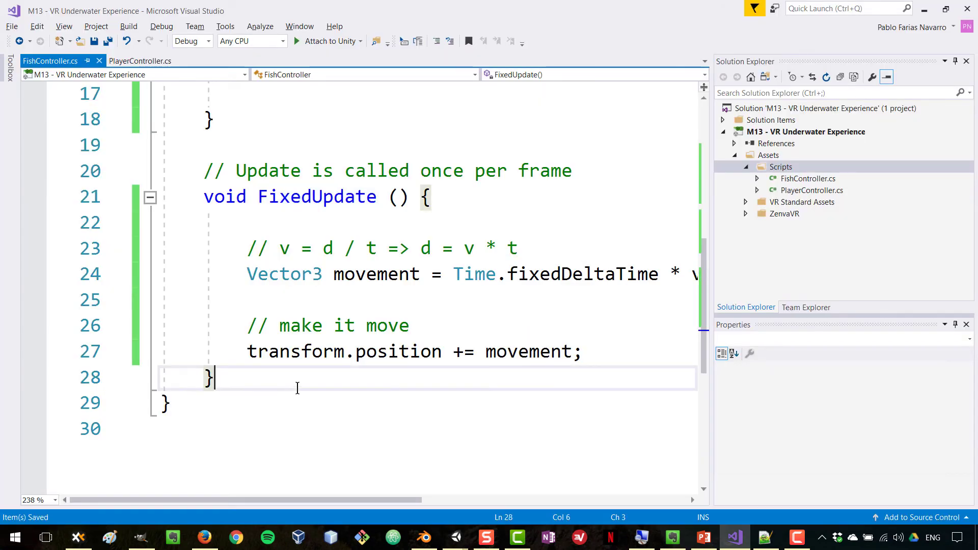
{"action": "scroll", "coordinate": [410, 364], "scroll_direction": "up", "scroll_amount": 2}
{"action": "scroll", "coordinate": [411, 367], "scroll_direction": "down", "scroll_amount": 4}
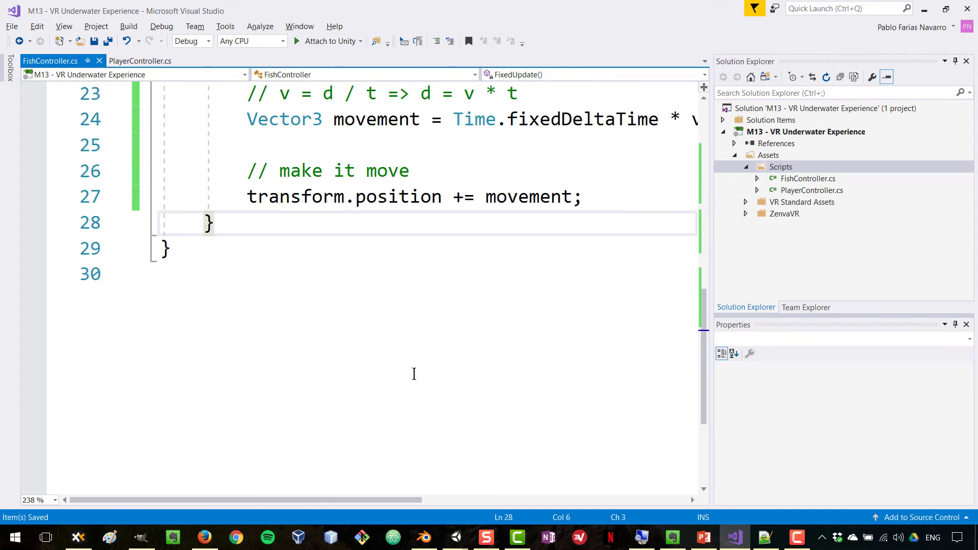
{"action": "key", "text": "Return"}
{"action": "key", "text": "Return"}
{"action": "type", "text": "ontri"}
{"action": "key", "text": "Tab"}
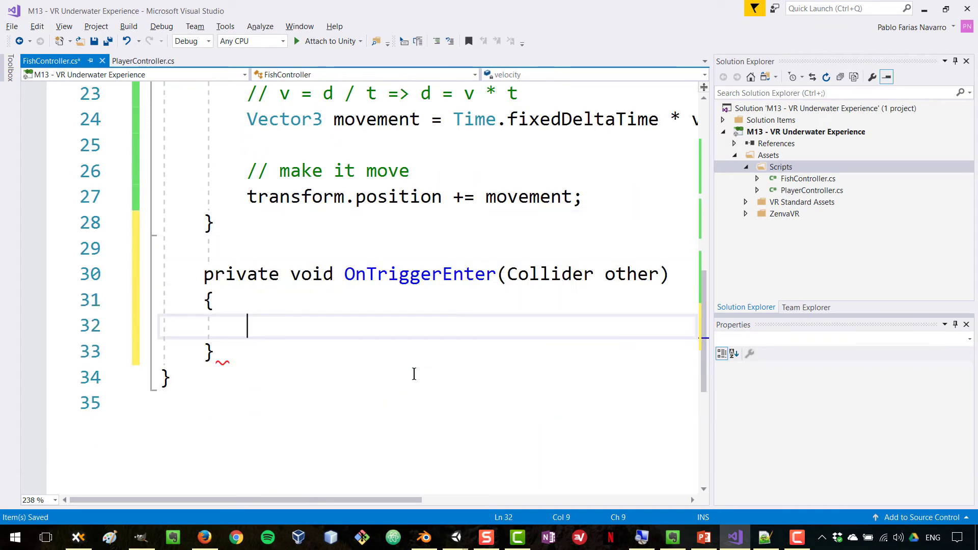
{"action": "key", "text": "Up"}
{"action": "key", "text": "Up"}
{"action": "key", "text": "Home"}
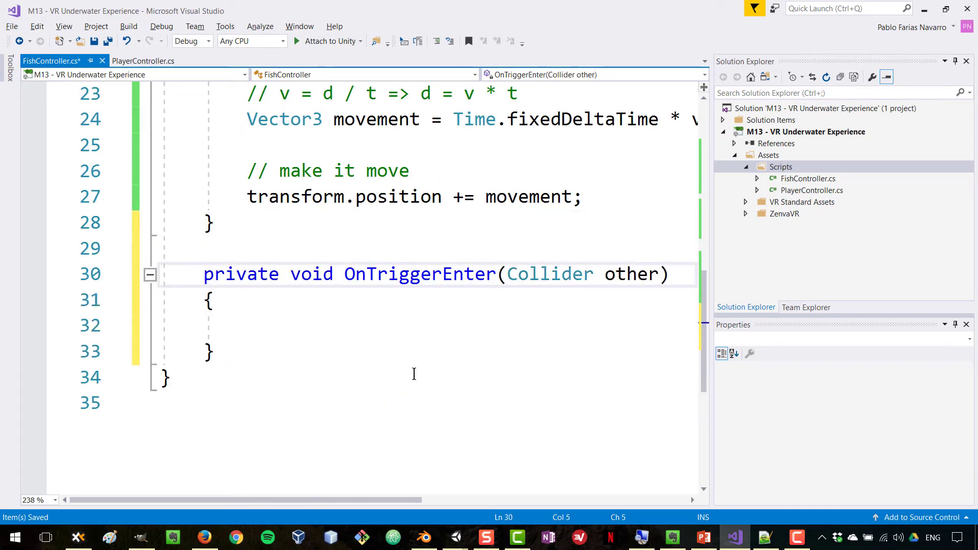
{"action": "key", "text": "ctrl+Delete"}
- Write the comment "// reverse direction if we run into something" inside the OnTriggerEnter body
{"action": "key", "text": "Down"}
{"action": "key", "text": "End"}
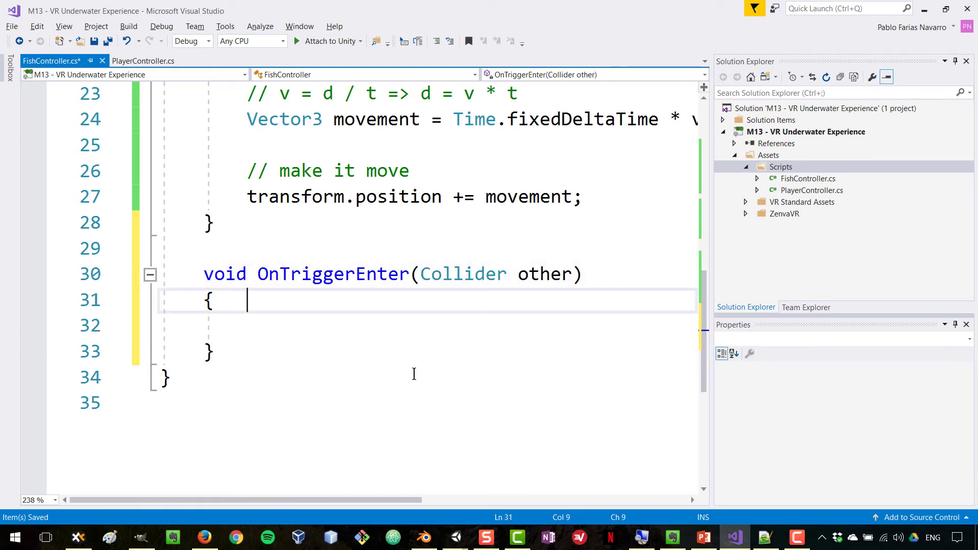
{"action": "key", "text": "Return"}
{"action": "type", "text": "//"}
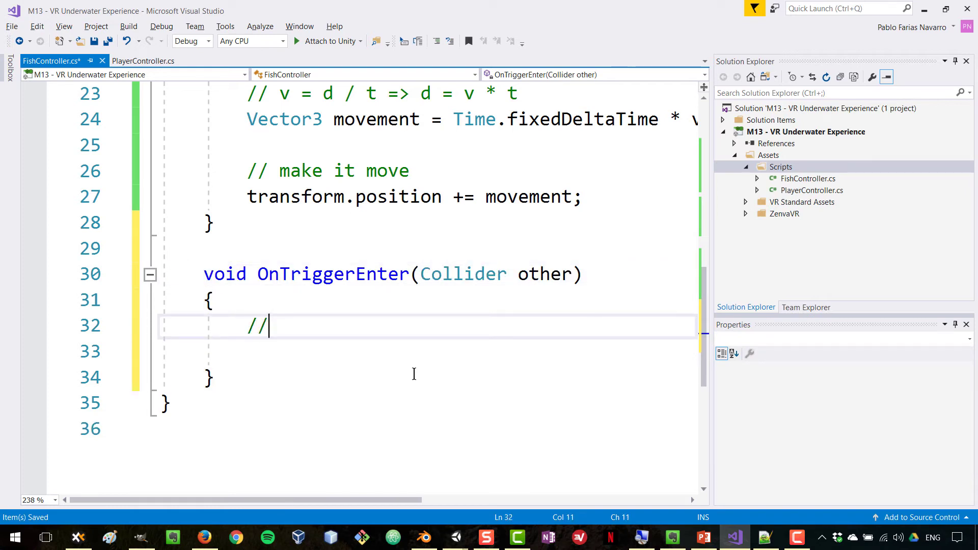
{"action": "type", "text": " reverse direc"}
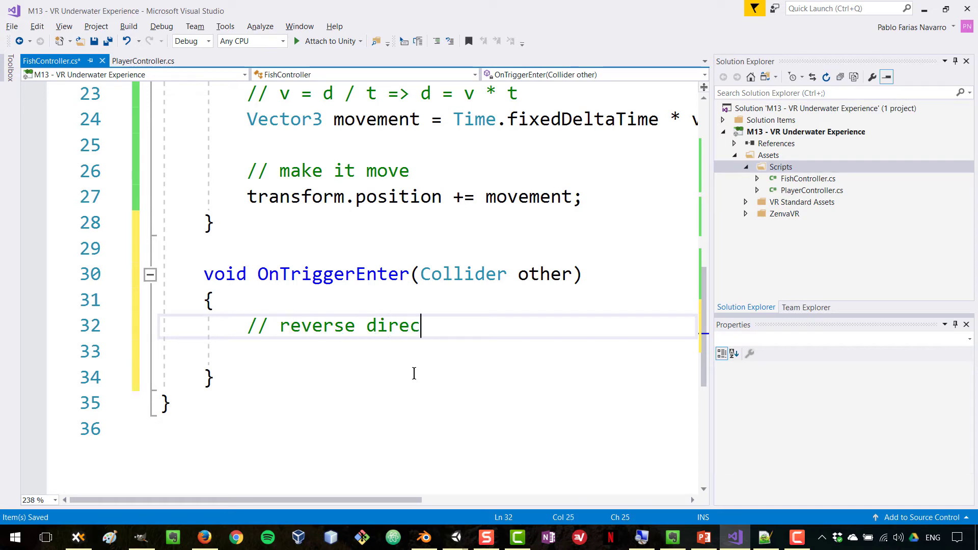
{"action": "type", "text": "tion if we run into"}
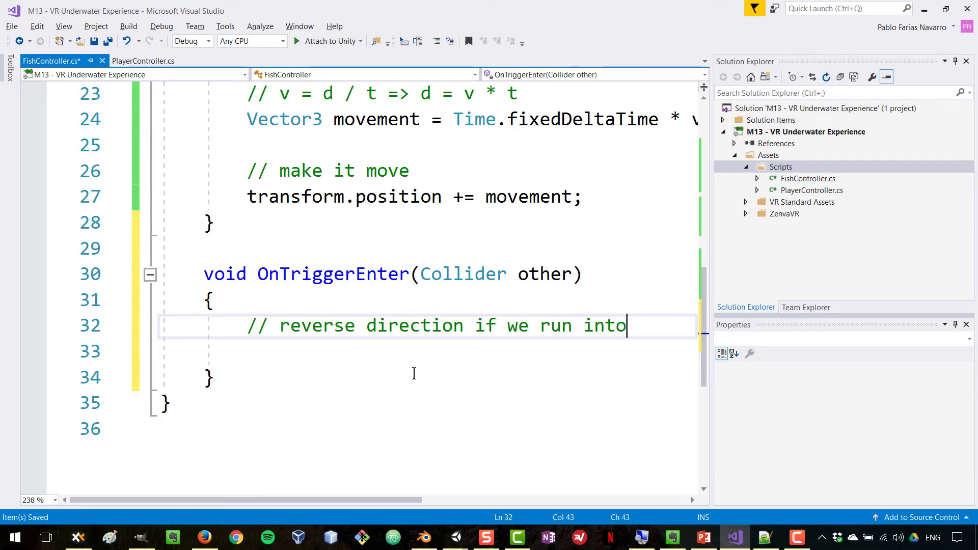
{"action": "type", "text": " something"}
- Insert the comment "// only if it's not a fish" on a new line above the reverse direction comment
{"action": "key", "text": "Home"}
{"action": "key", "text": "Return"}
{"action": "key", "text": "Up"}
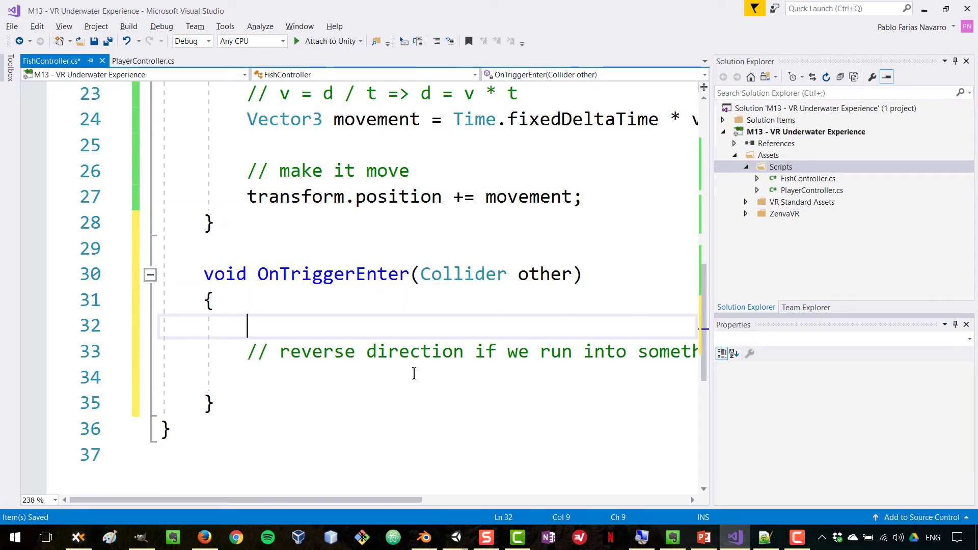
{"action": "type", "text": "// "}
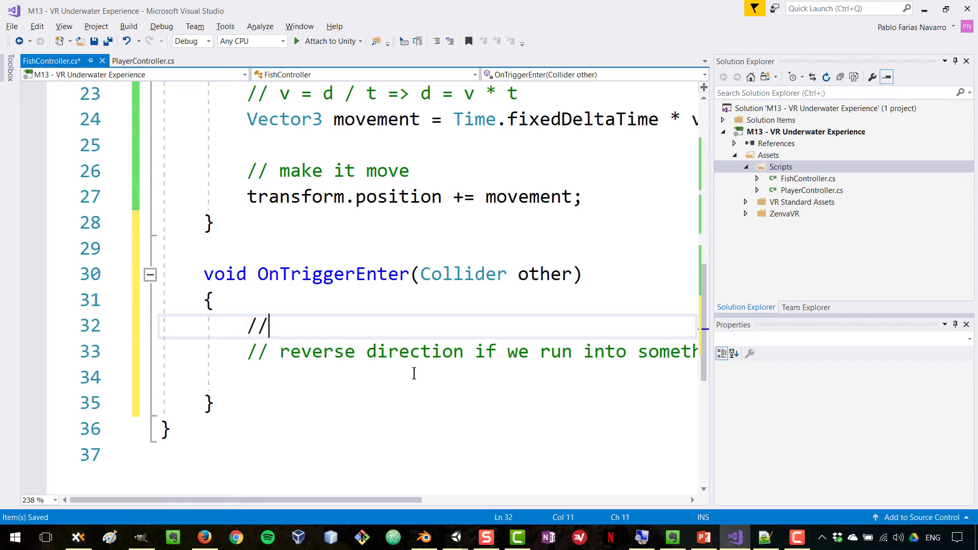
{"action": "type", "text": "only"}
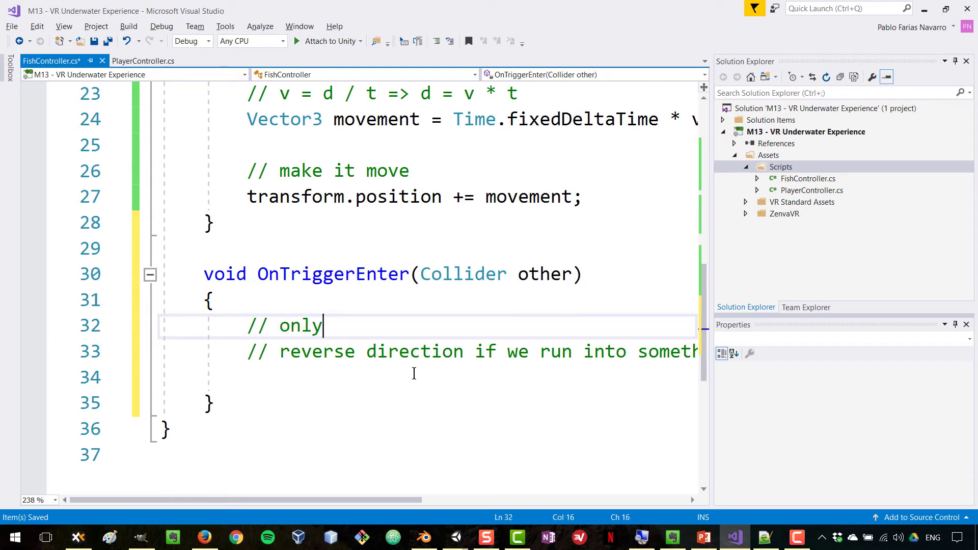
{"action": "key", "text": "BackSpace"}
{"action": "key", "text": "BackSpace"}
{"action": "type", "text": "ly if it's n"}
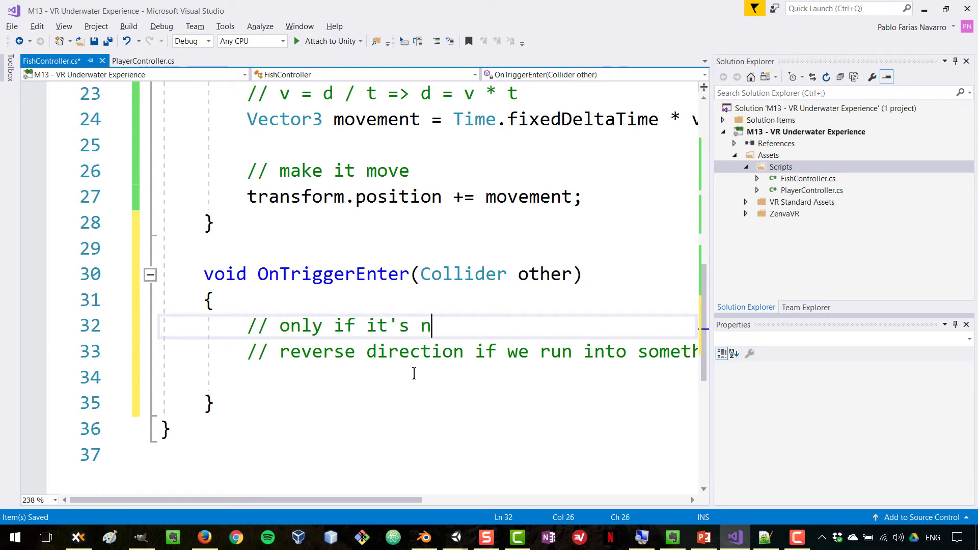
{"action": "type", "text": "ot a fish"}
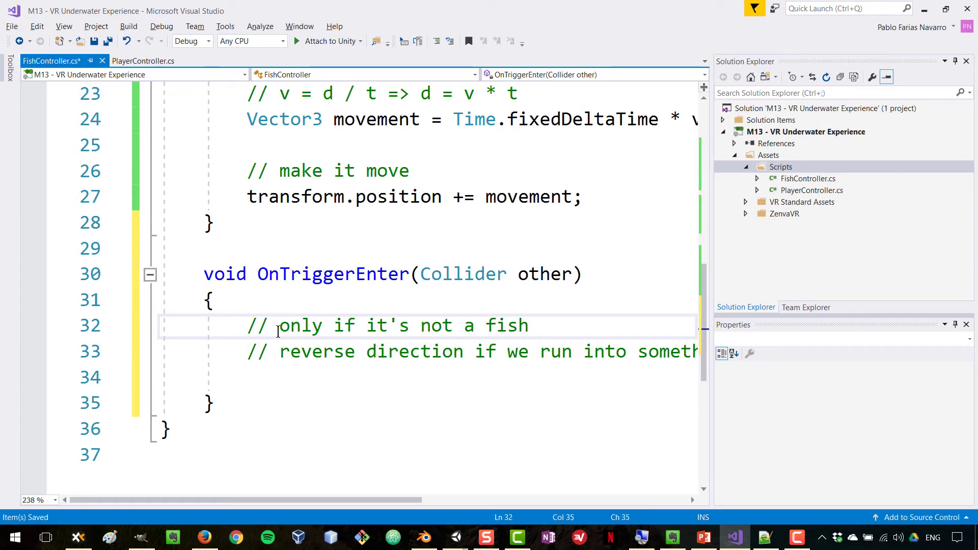
{"action": "left_click_drag", "start_coordinate": [280, 325], "coordinate": [538, 319]}
{"action": "type", "text": "if we run"}
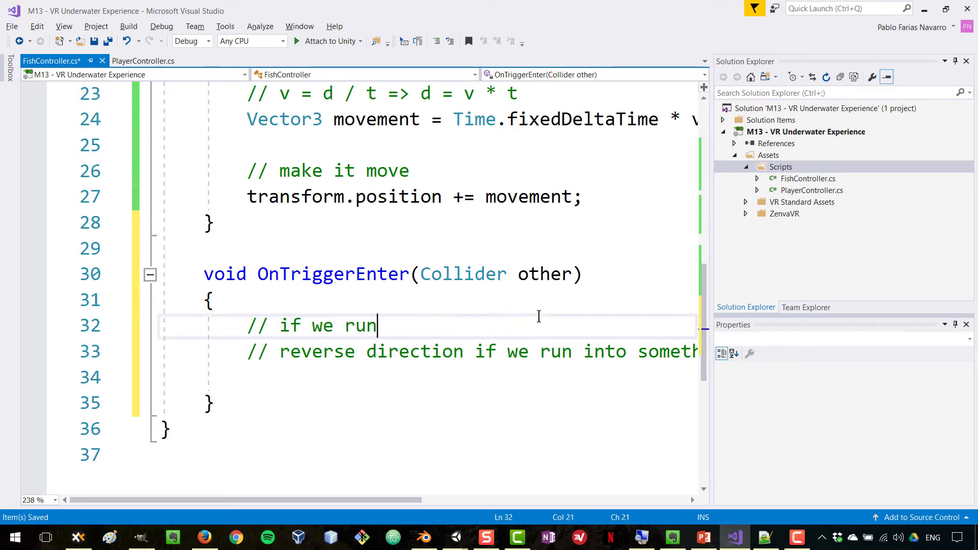
{"action": "type", "text": " into something that"}
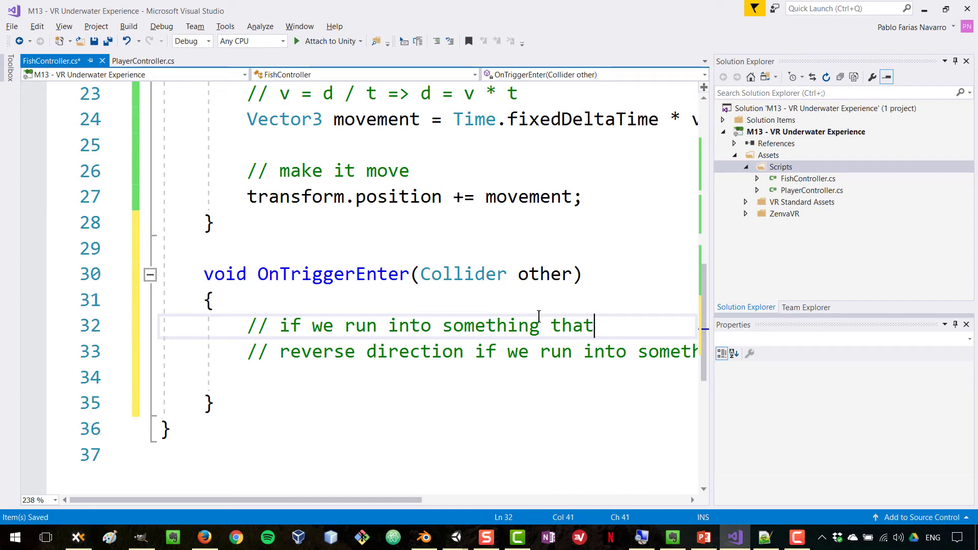
{"action": "key", "text": "ctrl+shift+Left"}
{"action": "key", "text": "ctrl+shift+Left"}
{"action": "key", "text": "ctrl+shift+Left"}
{"action": "key", "text": "ctrl+shift+Left"}
{"action": "key", "text": "ctrl+shift+Left"}
{"action": "key", "text": "ctrl+shift+Left"}
{"action": "key", "text": "ctrl+shift+Left"}
{"action": "key", "text": "ctrl+shift+Right"}
{"action": "type", "text": "onl"}
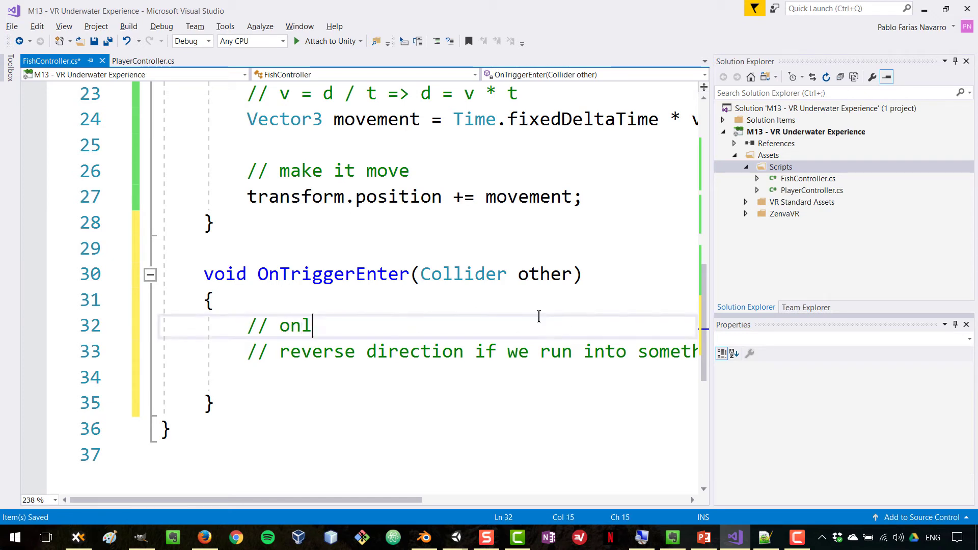
{"action": "type", "text": "y if it's not a fish"}
- Below the "only if it's not a fish" comment, write the opening line "if(!other.CompareTag("Fish")) {"
{"action": "key", "text": "Return"}
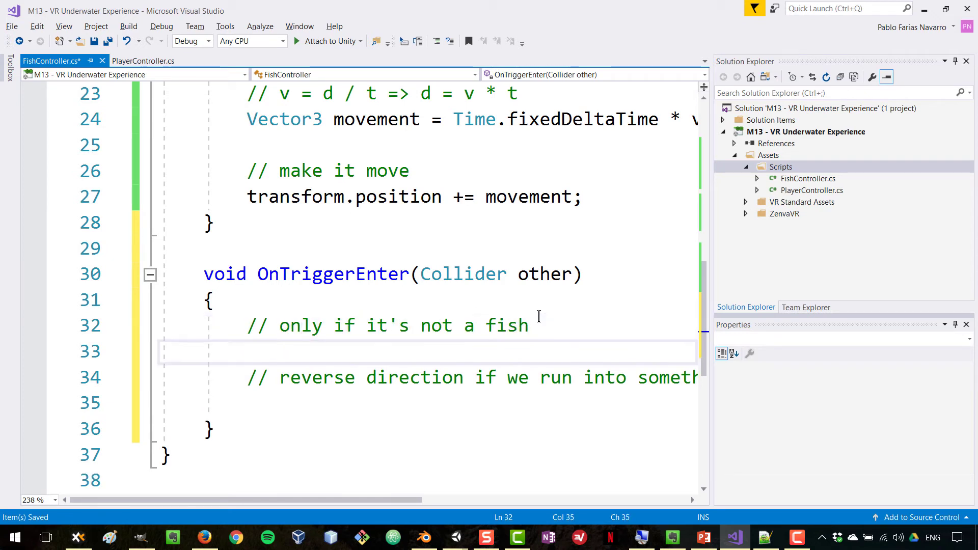
{"action": "type", "text": "if(!"}
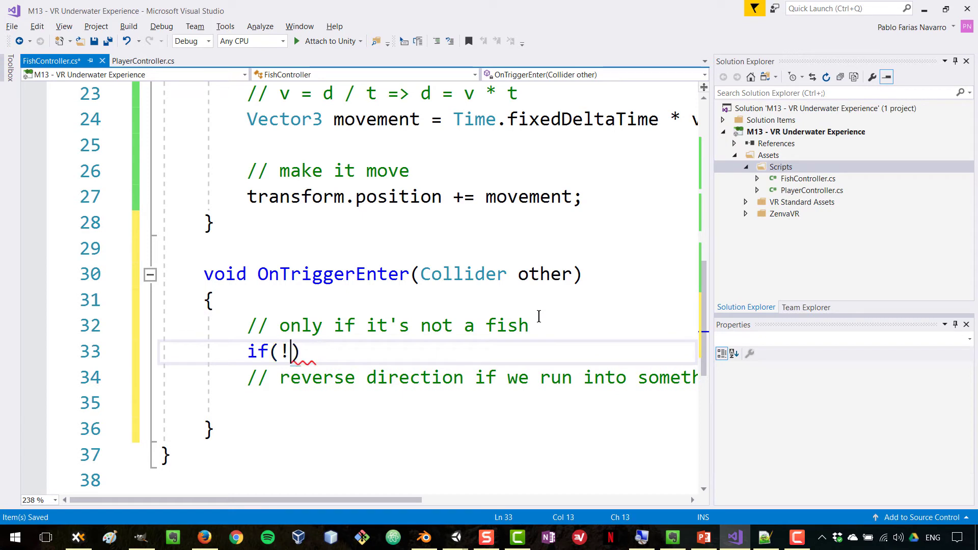
{"action": "type", "text": "other.Comp"}
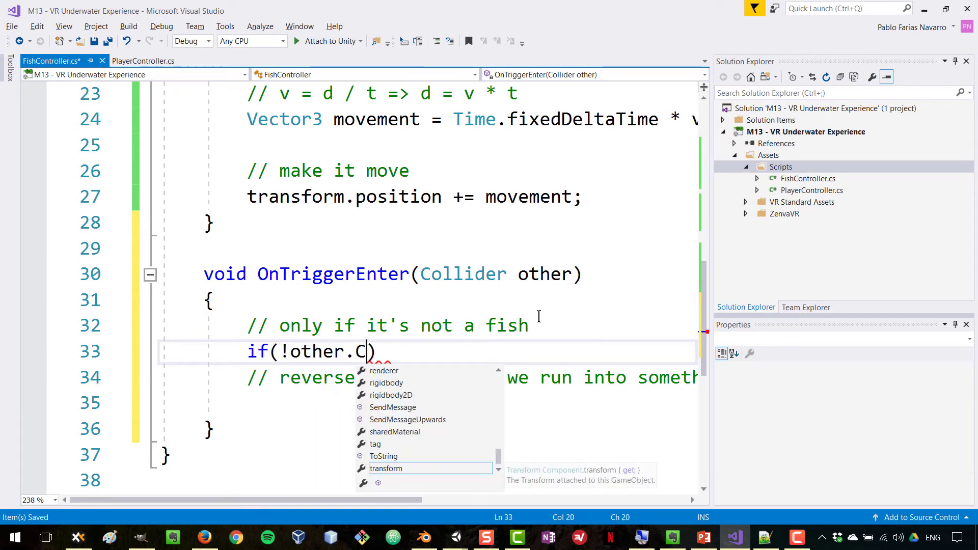
{"action": "key", "text": "Tab"}
{"action": "type", "text": "(\"Fish"}
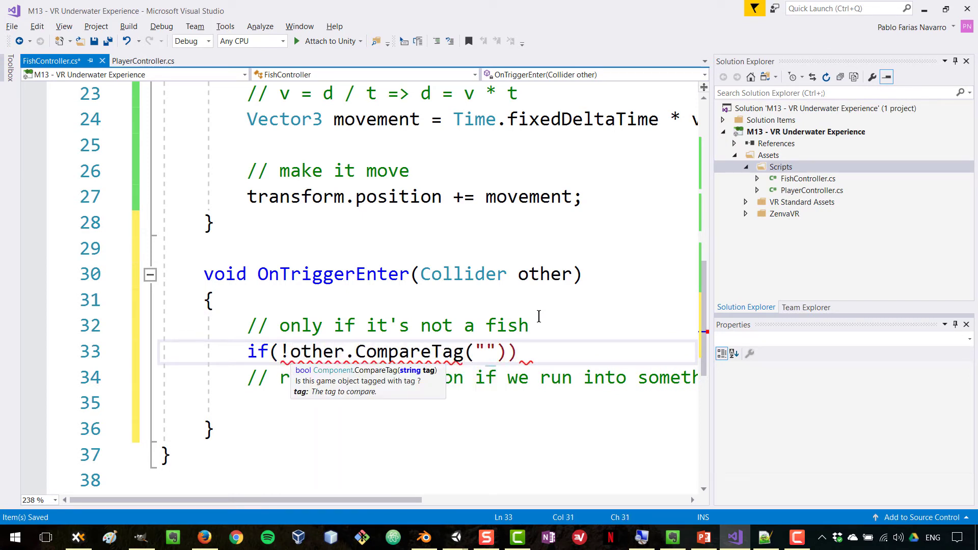
{"action": "type", "text": "000"}
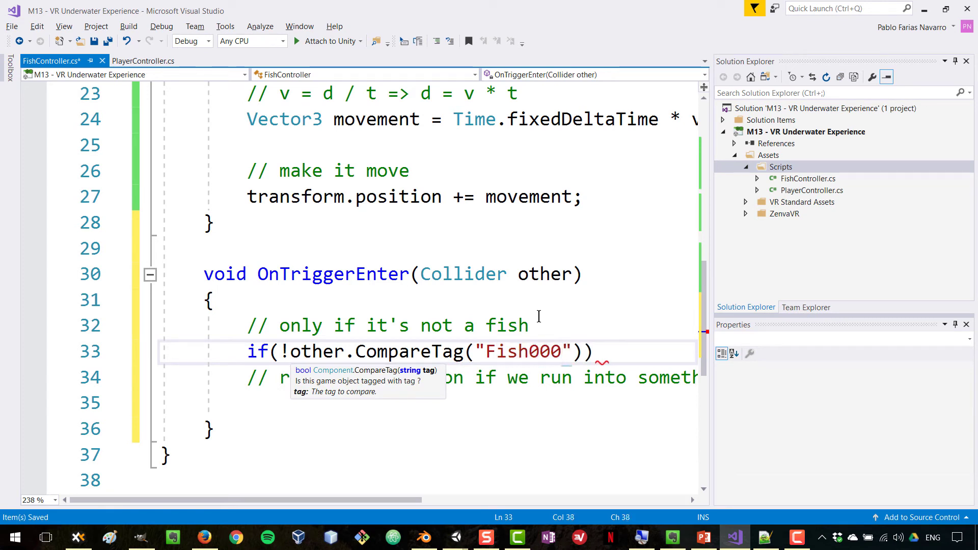
{"action": "key", "text": "BackSpace"}
{"action": "key", "text": "BackSpace"}
{"action": "key", "text": "BackSpace"}
{"action": "type", "text": "\")) "}
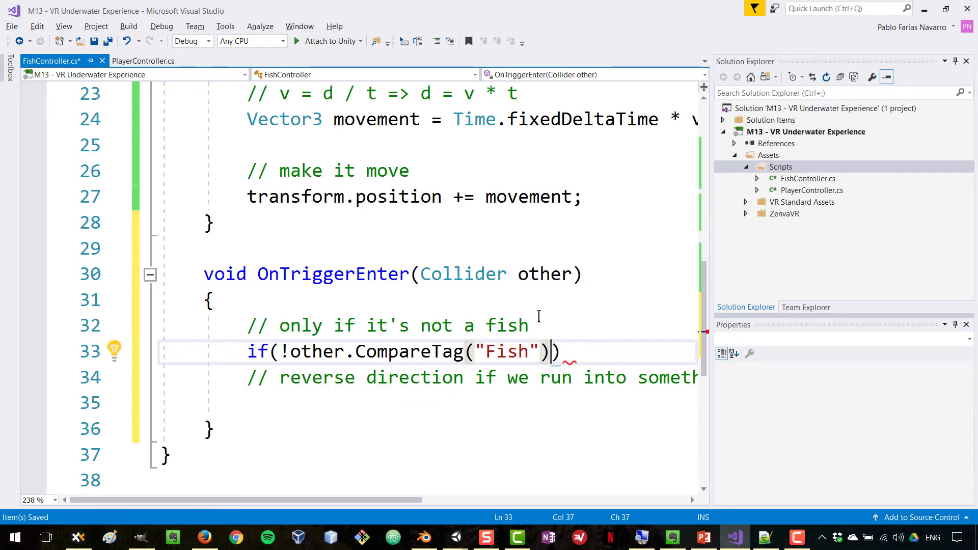
{"action": "type", "text": "{"}
{"action": "key", "text": "Delete"}
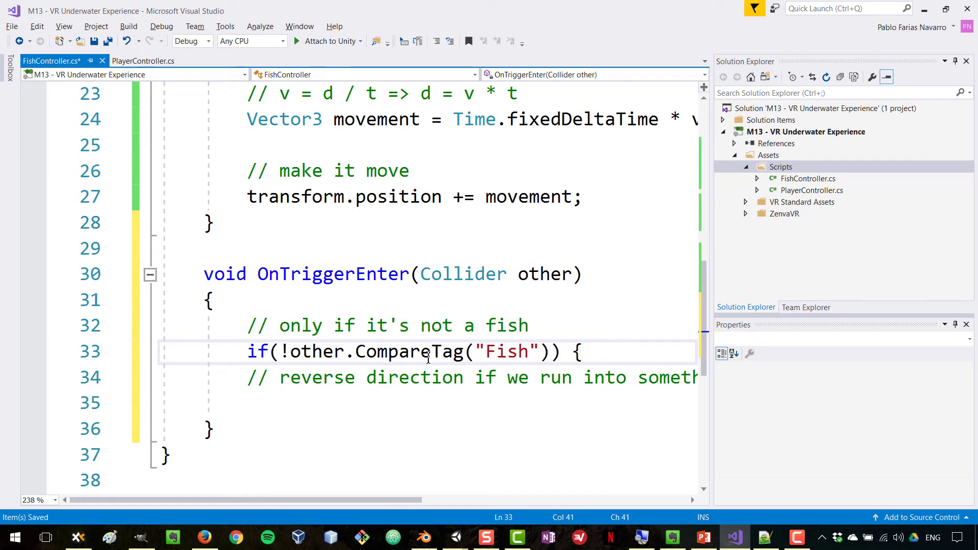
- Close the if block after the reverse direction comment and save the script
{"action": "left_click", "coordinate": [269, 399]}
{"action": "type", "text": "}"}
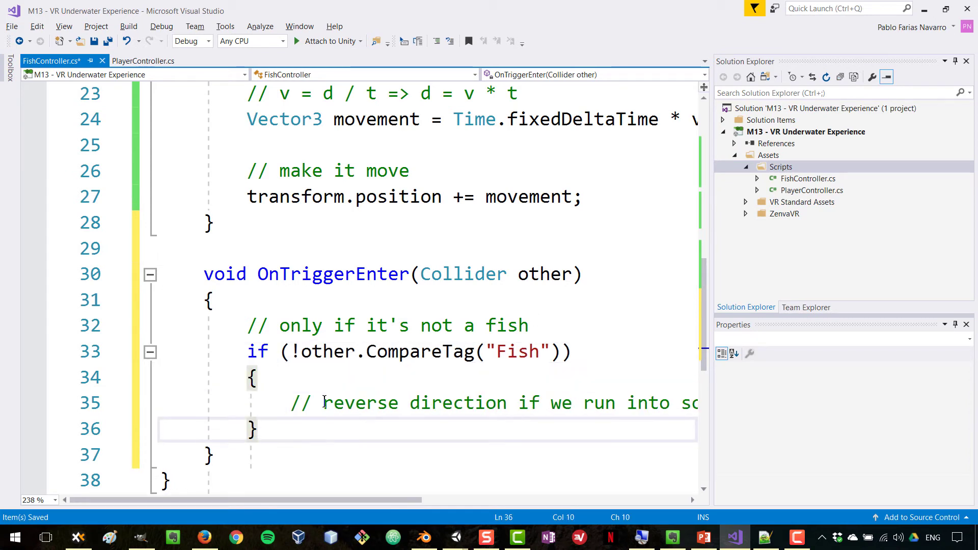
{"action": "key", "text": "ctrl+s"}
- Shorten the comment inside the if block to "// reverse direction" and add an empty line below it
{"action": "scroll", "coordinate": [399, 325], "scroll_direction": "down", "scroll_amount": 2}
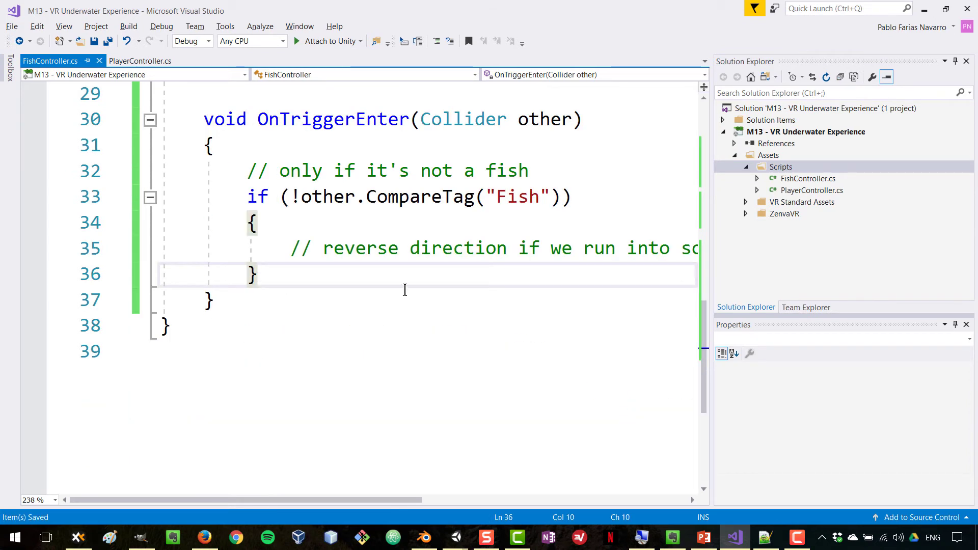
{"action": "left_click_drag", "start_coordinate": [511, 248], "coordinate": [765, 245]}
{"action": "key", "text": "BackSpace"}
{"action": "key", "text": "Return"}
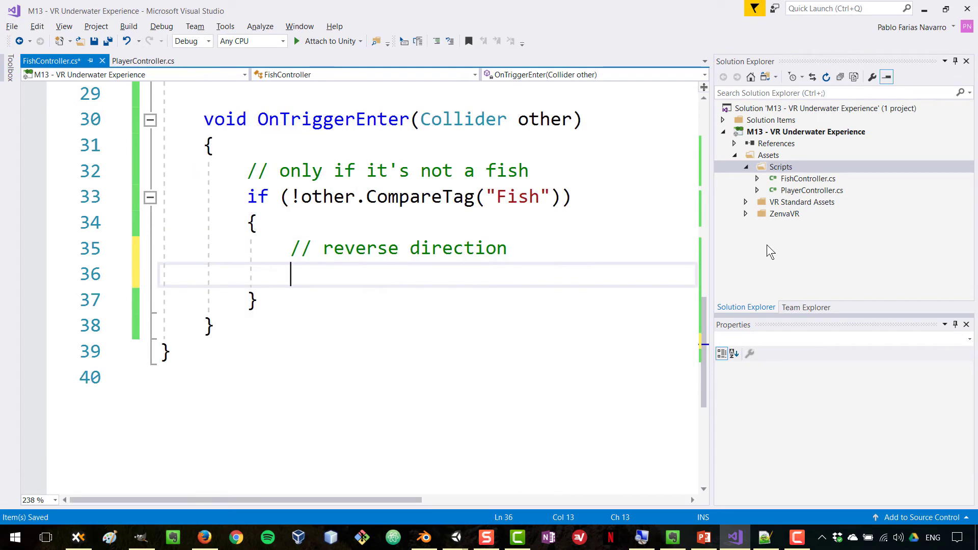
- Reuse transform.forward from the Start method to write "transform.forward = transform.forward * -1;" under the reverse direction comment
{"action": "scroll", "coordinate": [537, 306], "scroll_direction": "up", "scroll_amount": 1}
{"action": "scroll", "coordinate": [561, 321], "scroll_direction": "up", "scroll_amount": 1}
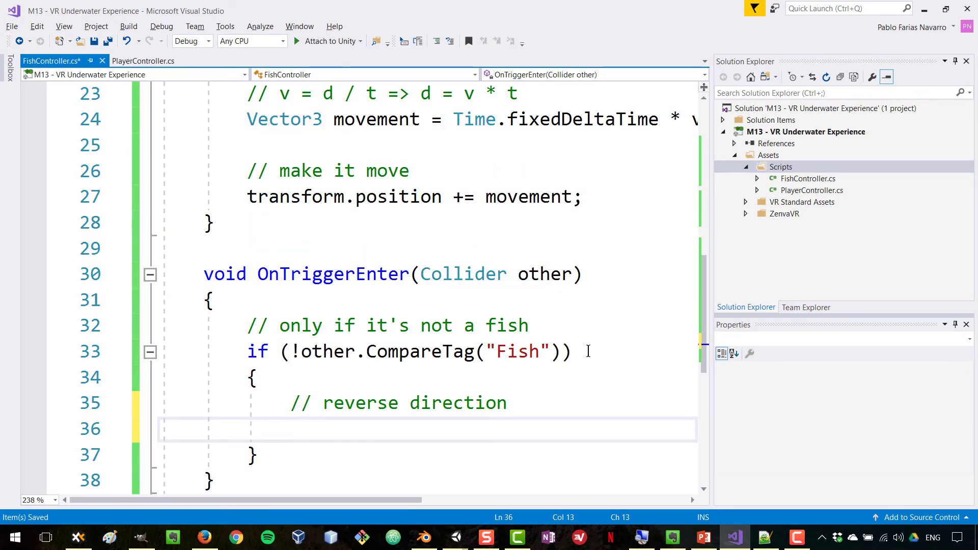
{"action": "scroll", "coordinate": [594, 330], "scroll_direction": "up", "scroll_amount": 2}
{"action": "scroll", "coordinate": [594, 330], "scroll_direction": "up", "scroll_amount": 1}
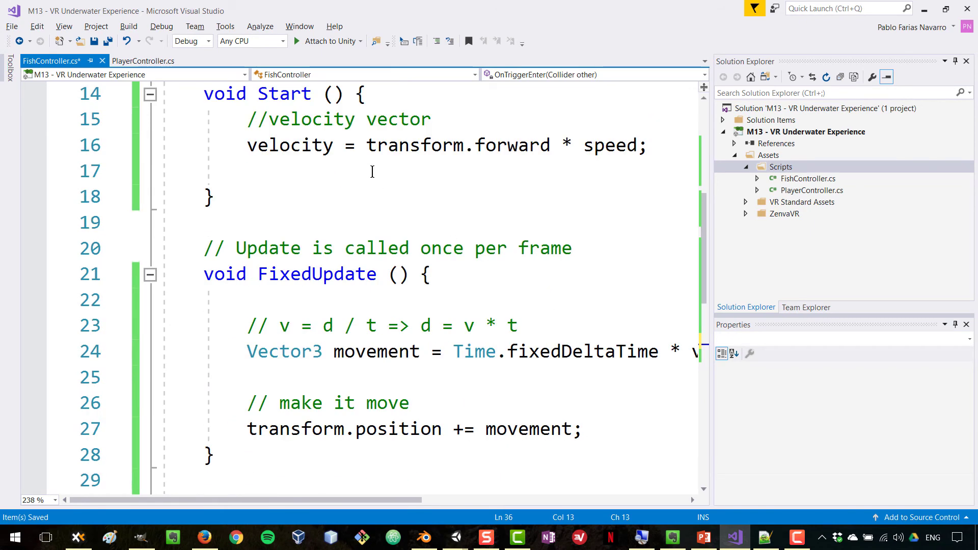
{"action": "left_click_drag", "start_coordinate": [367, 145], "coordinate": [556, 148]}
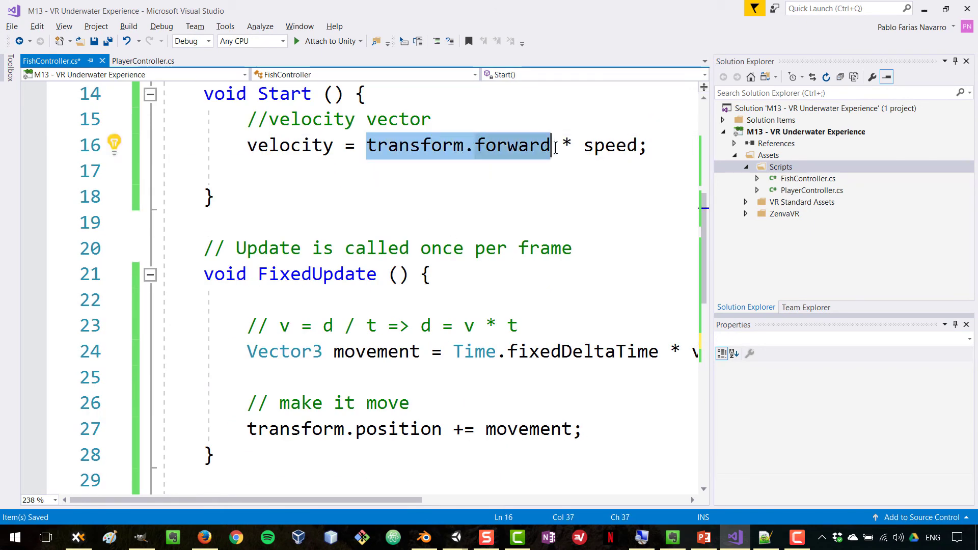
{"action": "key", "text": "ctrl+c"}
{"action": "scroll", "coordinate": [509, 248], "scroll_direction": "down", "scroll_amount": 5}
{"action": "left_click", "coordinate": [354, 278]}
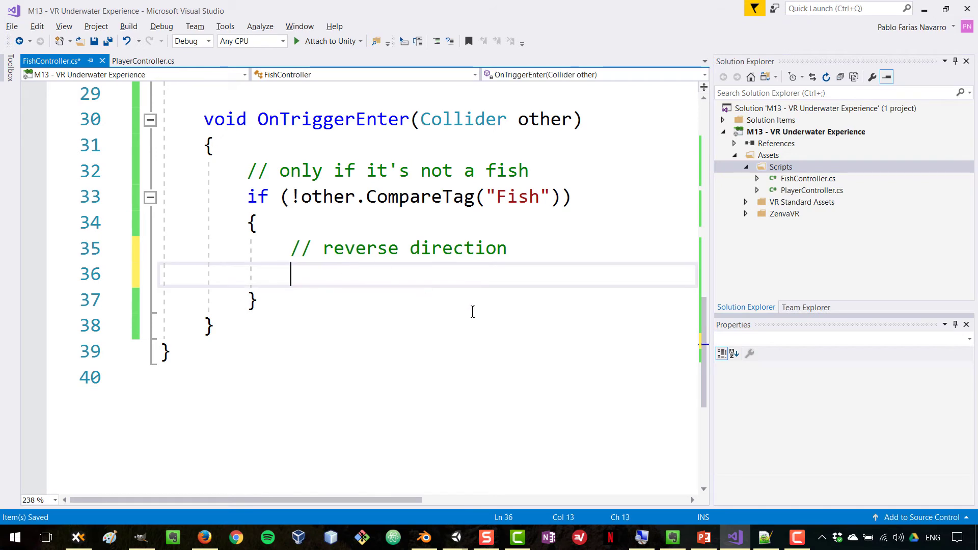
{"action": "key", "text": "ctrl+v"}
{"action": "type", "text": "="}
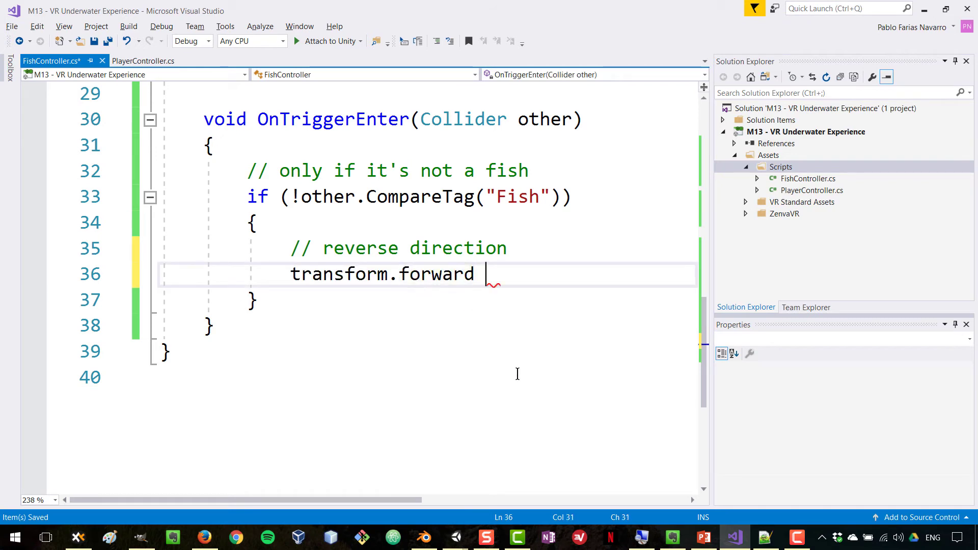
{"action": "key", "text": "ctrl+v"}
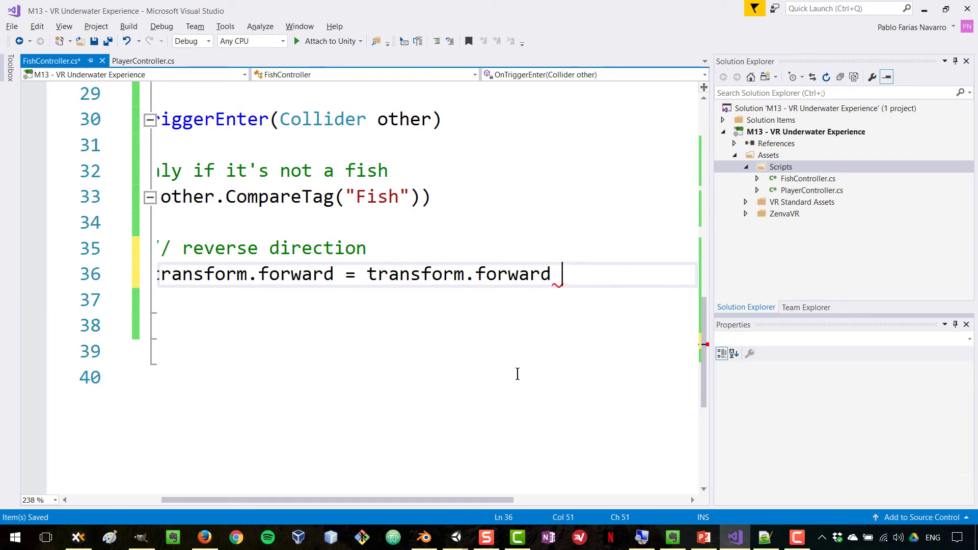
{"action": "type", "text": "* -1;"}
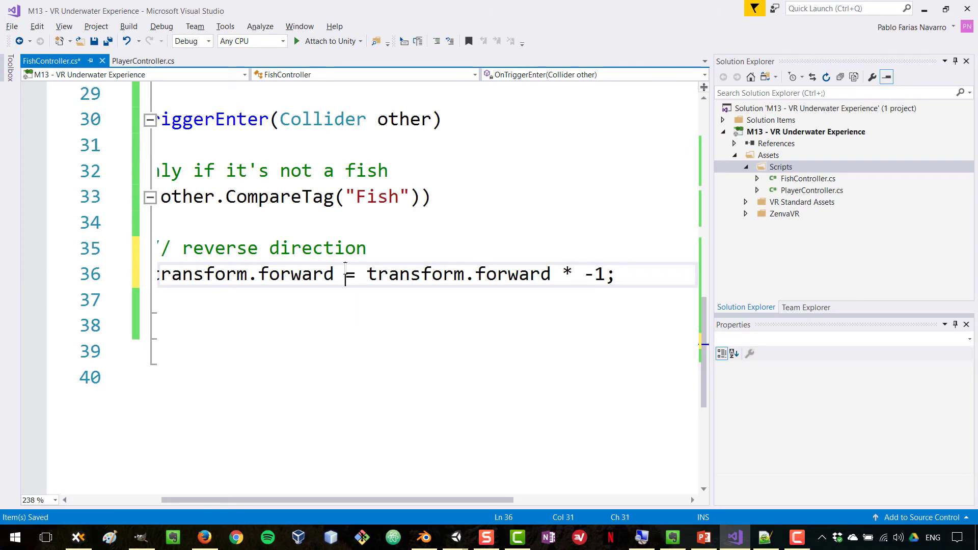
- Shorten the assignment under the reverse direction comment to "transform.forward *= -1;"
{"action": "left_click_drag", "start_coordinate": [345, 273], "coordinate": [572, 275]}
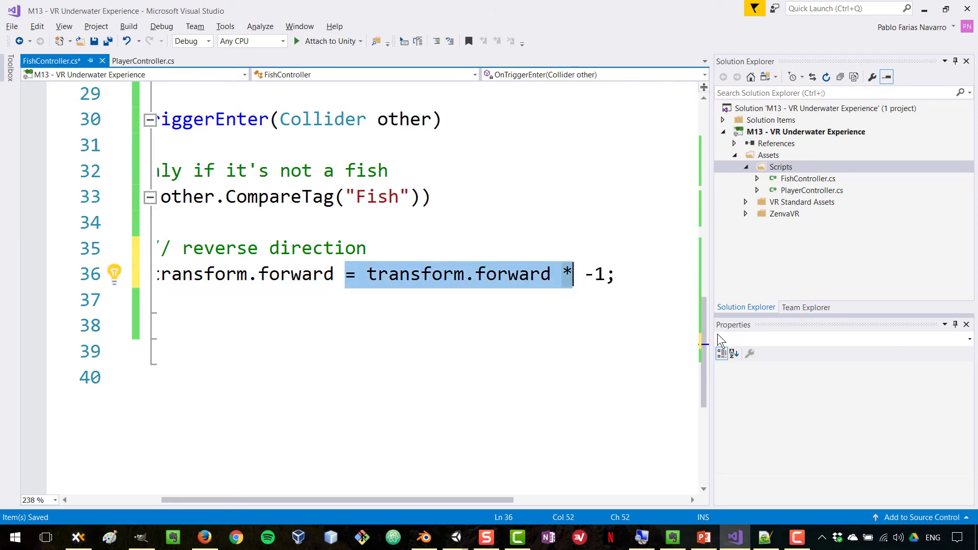
{"action": "type", "text": "*="}
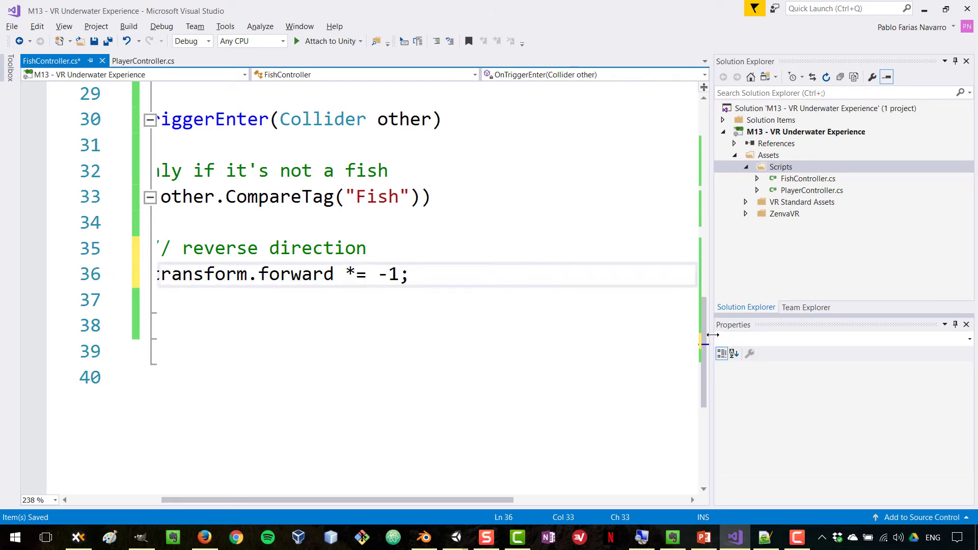
{"action": "left_click_drag", "start_coordinate": [465, 502], "coordinate": [356, 502]}
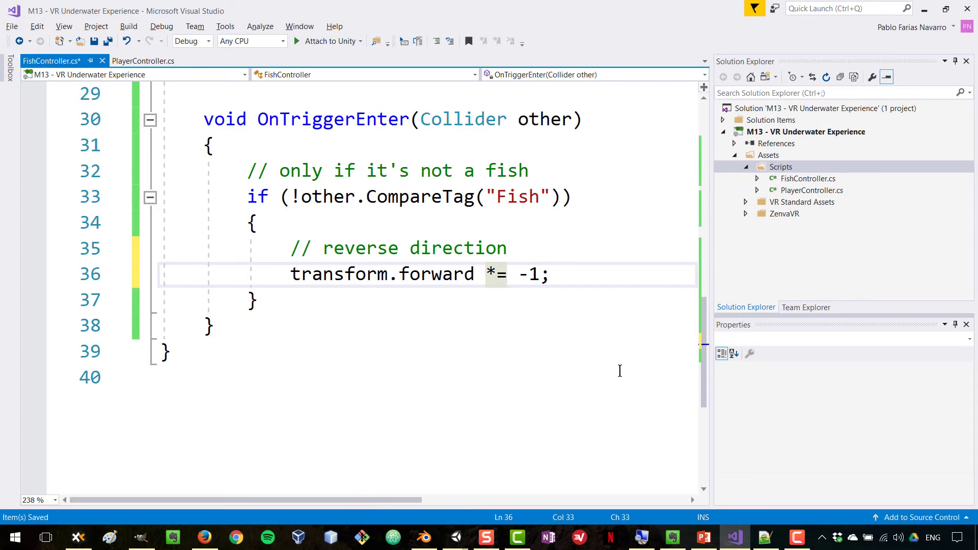
- Review how FixedUpdate uses velocity for the movement and how the Start method computes it, compared with the trigger code
{"action": "scroll", "coordinate": [620, 367], "scroll_direction": "up", "scroll_amount": 3}
{"action": "scroll", "coordinate": [535, 350], "scroll_direction": "up", "scroll_amount": 1}
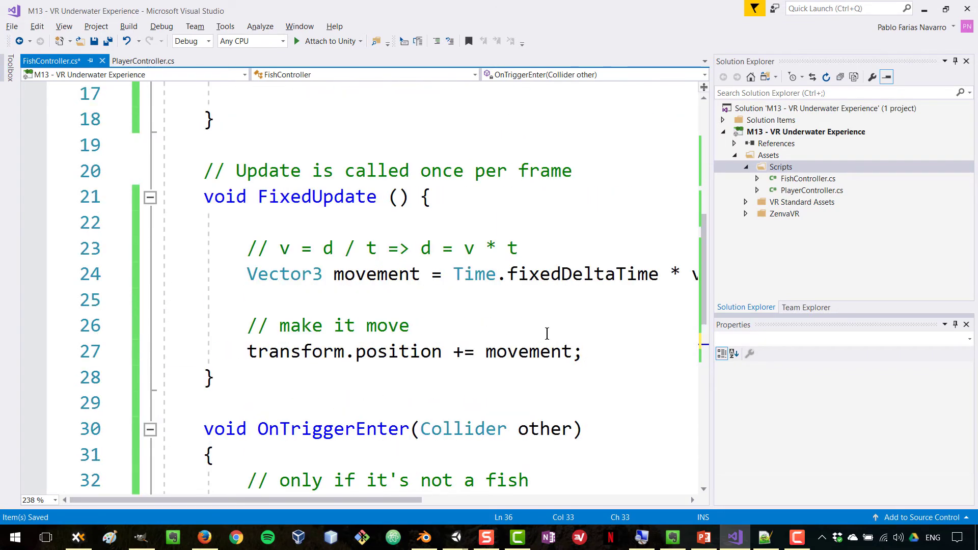
{"action": "scroll", "coordinate": [545, 356], "scroll_direction": "down", "scroll_amount": 4}
{"action": "scroll", "coordinate": [566, 347], "scroll_direction": "up", "scroll_amount": 9}
{"action": "scroll", "coordinate": [389, 317], "scroll_direction": "down", "scroll_amount": 3}
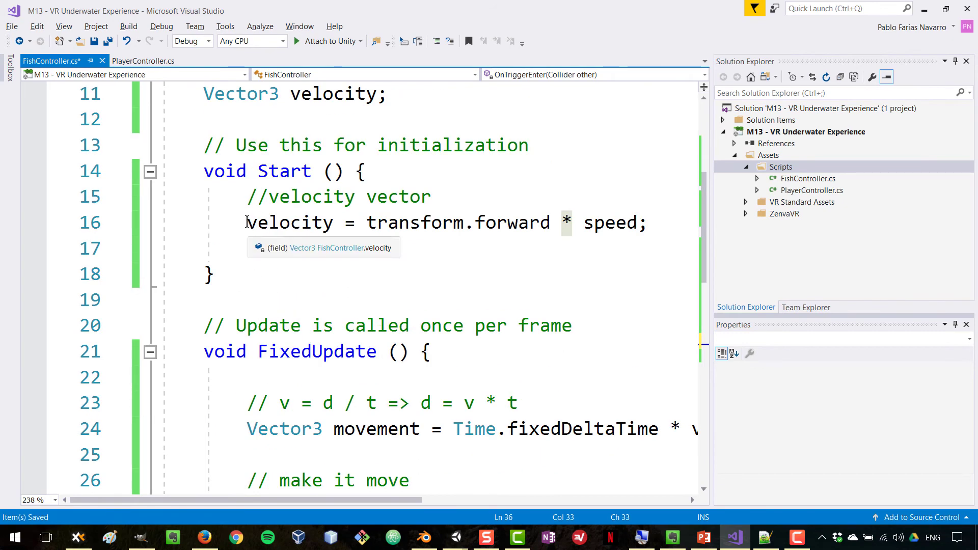
{"action": "left_click_drag", "start_coordinate": [247, 222], "coordinate": [665, 222]}
{"action": "scroll", "coordinate": [340, 365], "scroll_direction": "down", "scroll_amount": 4}
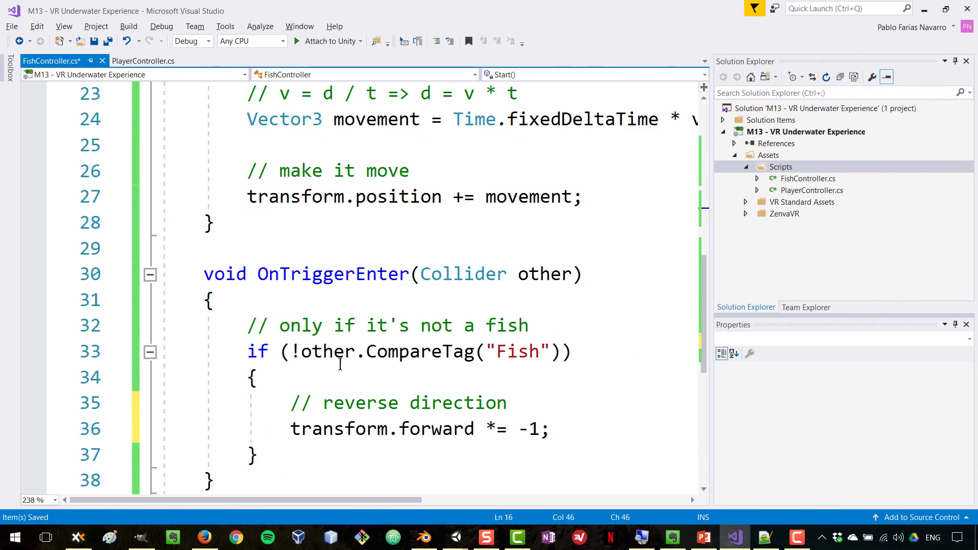
{"action": "scroll", "coordinate": [338, 237], "scroll_direction": "up", "scroll_amount": 4}
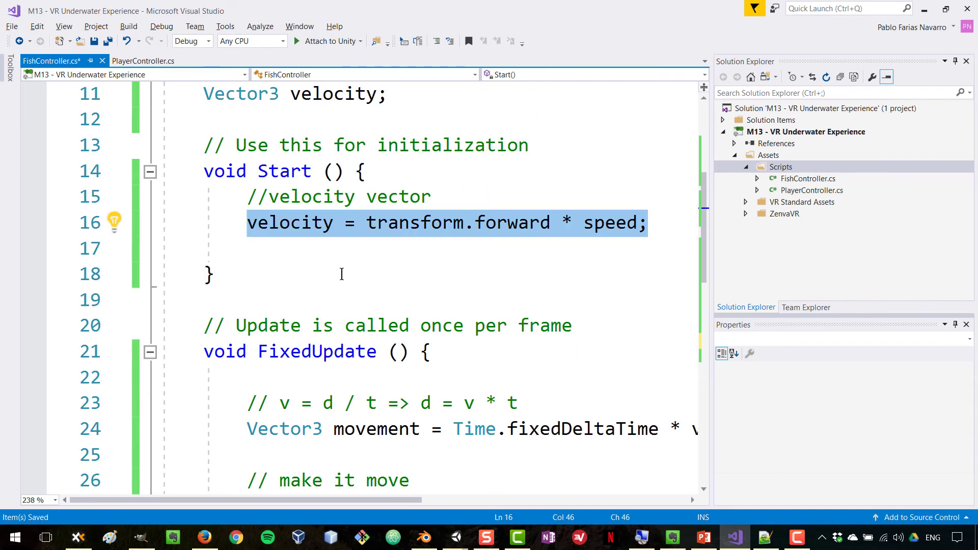
- Copy the velocity variable name from Start, add "velocity *= -1;" below the transform.forward line in OnTriggerEnter, and save the script
{"action": "double_click", "coordinate": [264, 225]}
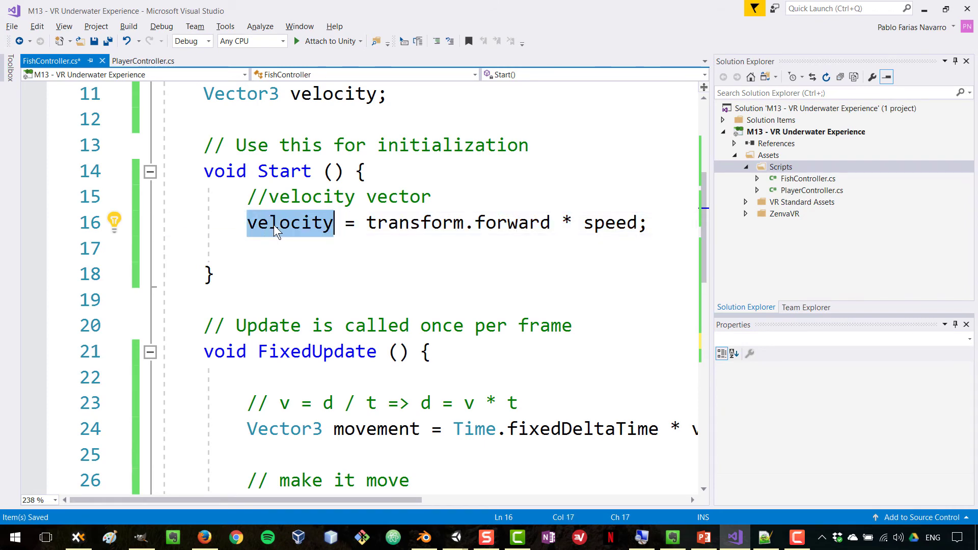
{"action": "scroll", "coordinate": [488, 308], "scroll_direction": "down", "scroll_amount": 7}
{"action": "scroll", "coordinate": [487, 307], "scroll_direction": "up", "scroll_amount": 2}
{"action": "left_click", "coordinate": [576, 352]}
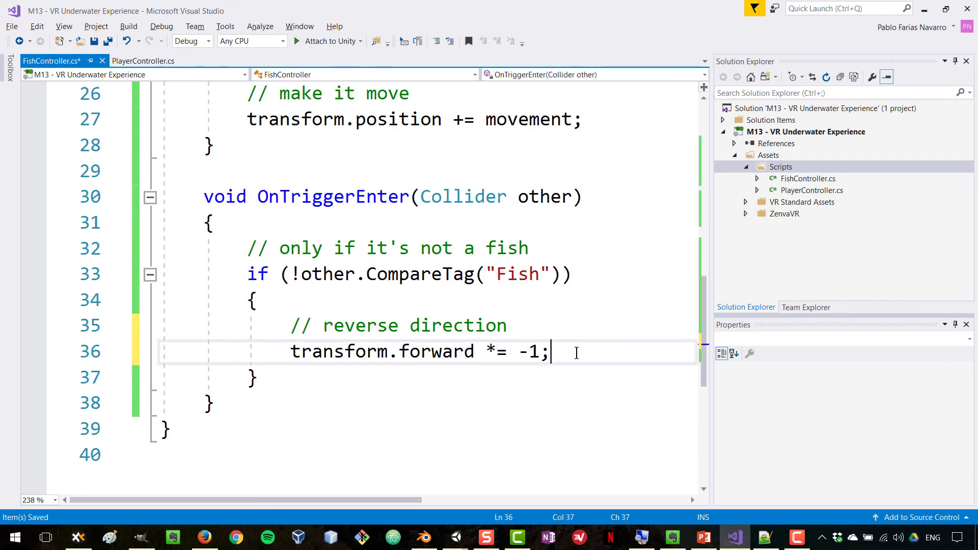
{"action": "key", "text": "Return"}
{"action": "key", "text": "ctrl+v"}
{"action": "type", "text": "*"}
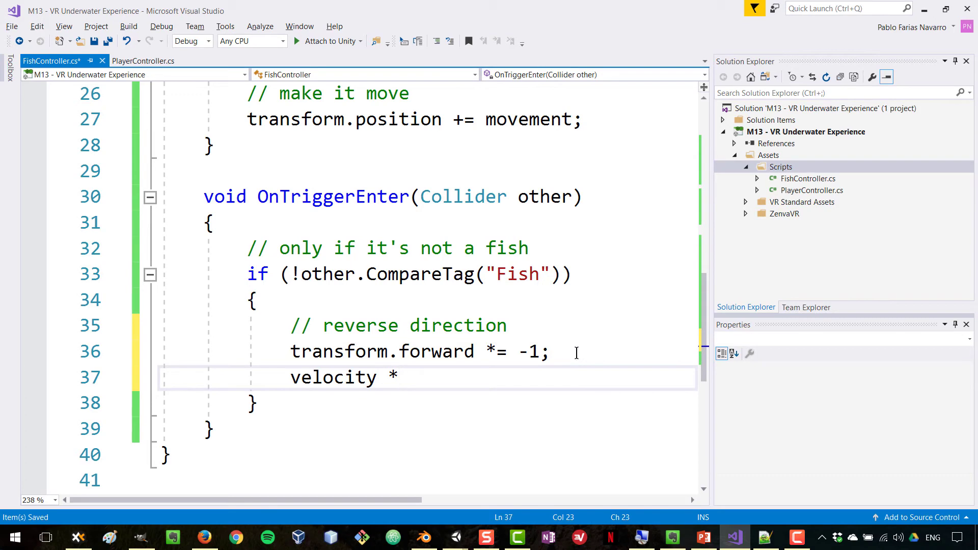
{"action": "type", "text": "= -1;"}
{"action": "key", "text": "ctrl+s"}
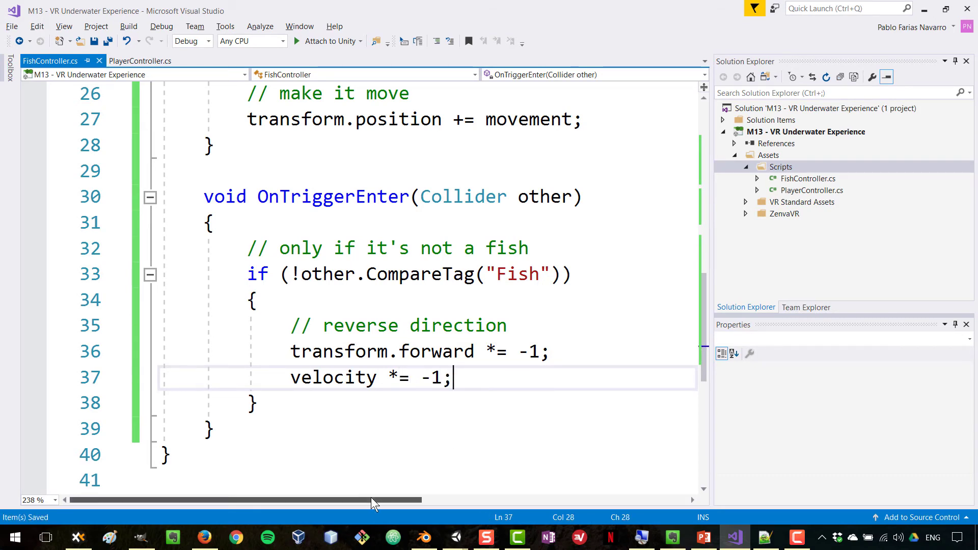
- Add an empty method "void Reverse()" with its braces below the OnTriggerEnter method
{"action": "scroll", "coordinate": [384, 433], "scroll_direction": "down", "scroll_amount": 2}
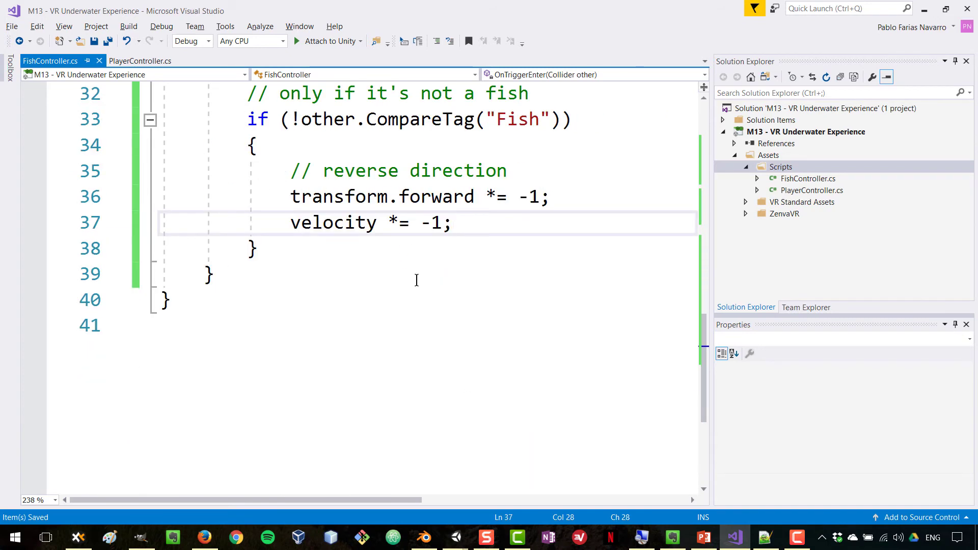
{"action": "scroll", "coordinate": [416, 281], "scroll_direction": "up", "scroll_amount": 2}
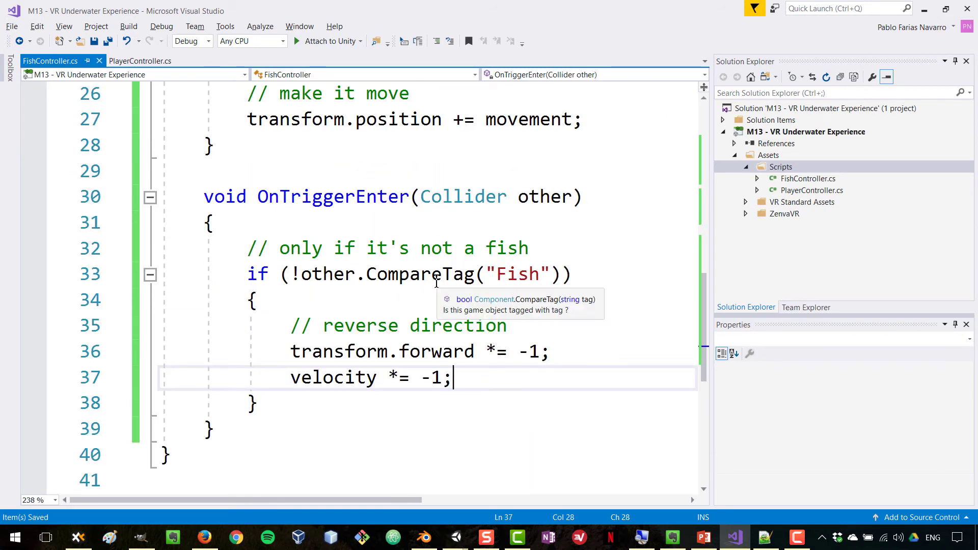
{"action": "left_click_drag", "start_coordinate": [291, 329], "coordinate": [545, 382]}
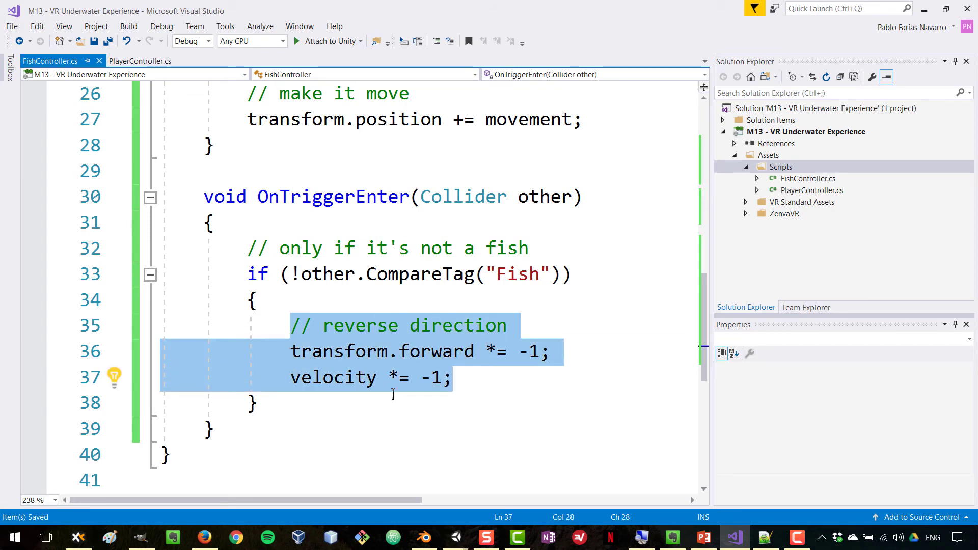
{"action": "left_click", "coordinate": [298, 432]}
{"action": "key", "text": "Return"}
{"action": "key", "text": "Return"}
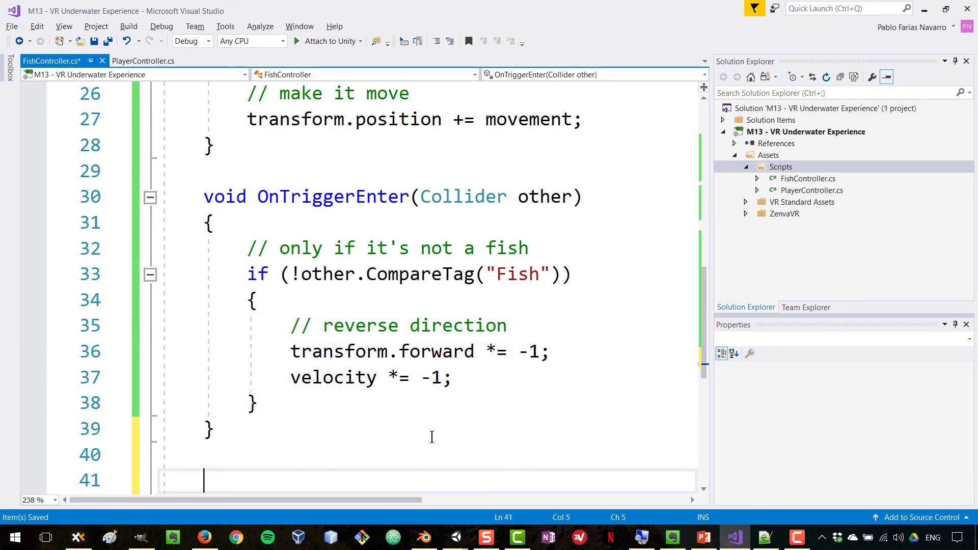
{"action": "type", "text": "void Re"}
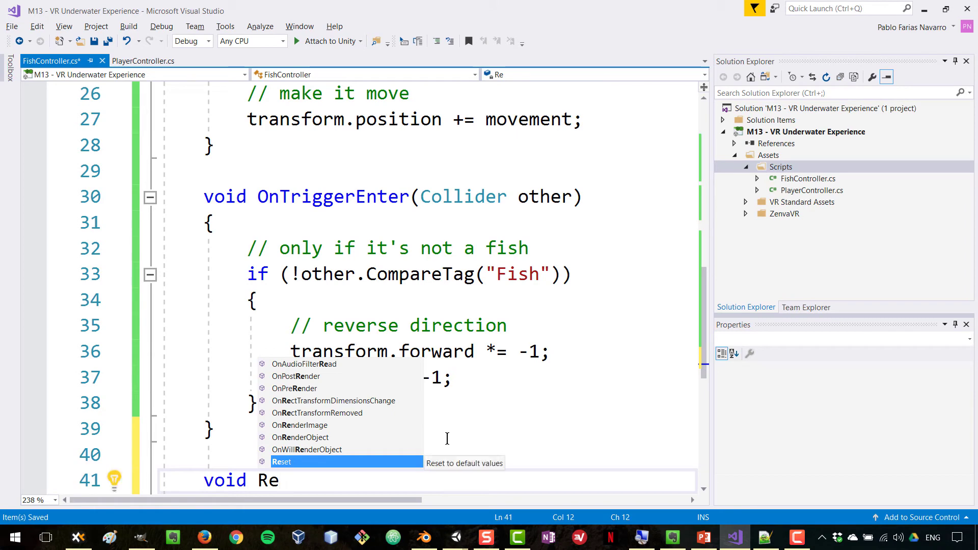
{"action": "type", "text": "verse"}
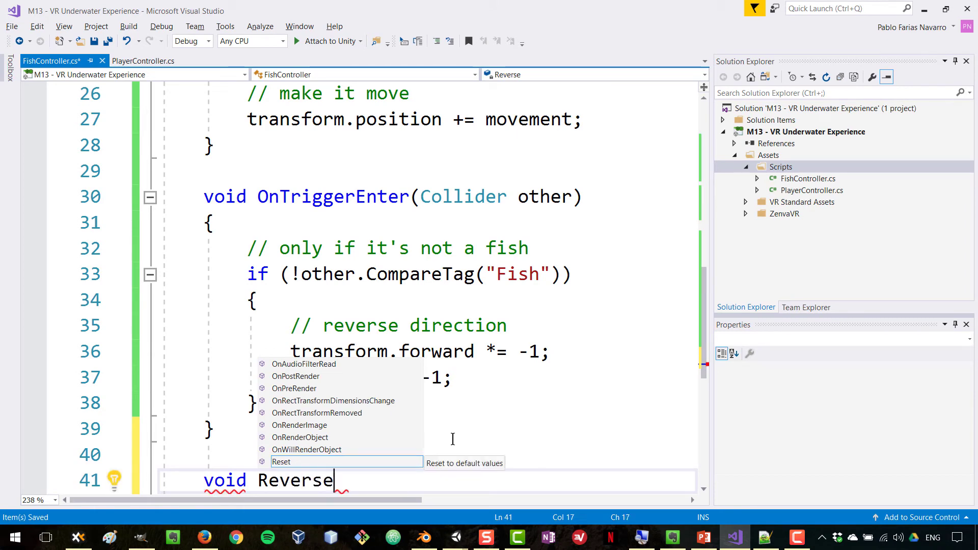
{"action": "type", "text": "() {"}
{"action": "key", "text": "Return"}
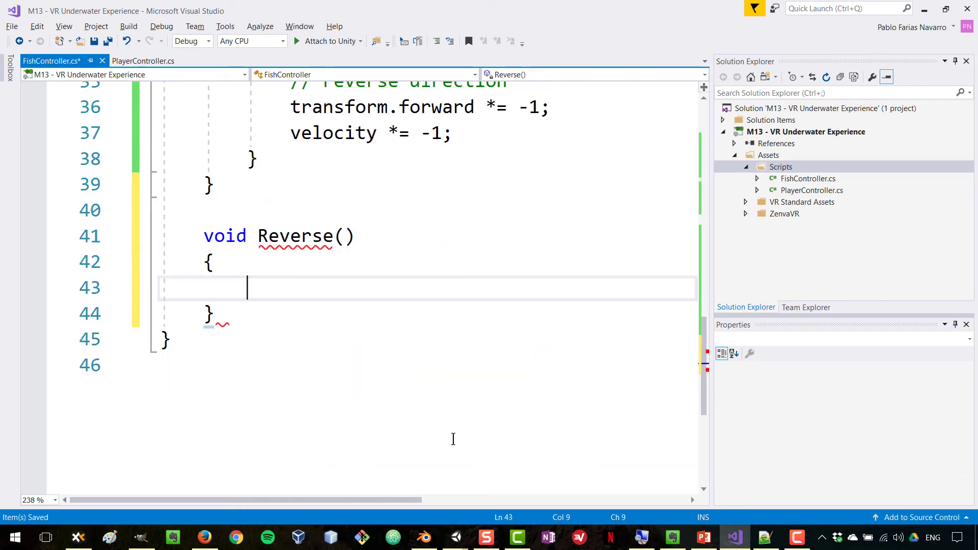
- Copy the reverse direction comment and its two "*= -1" lines from OnTriggerEnter into the body of Reverse()
{"action": "scroll", "coordinate": [277, 367], "scroll_direction": "up", "scroll_amount": 2}
{"action": "left_click_drag", "start_coordinate": [294, 256], "coordinate": [527, 277]}
{"action": "left_click", "coordinate": [288, 236]}
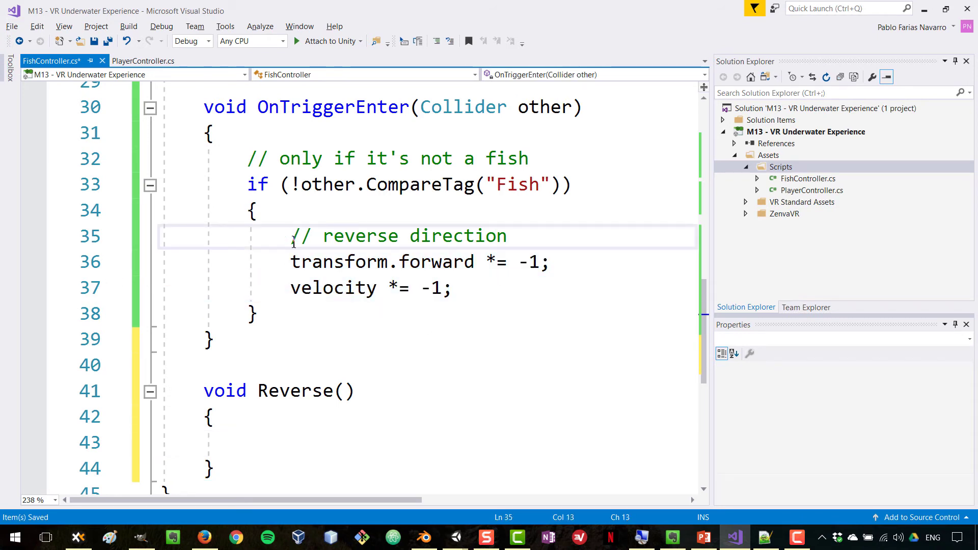
{"action": "left_click_drag", "start_coordinate": [288, 235], "coordinate": [453, 289]}
{"action": "key", "text": "ctrl+c"}
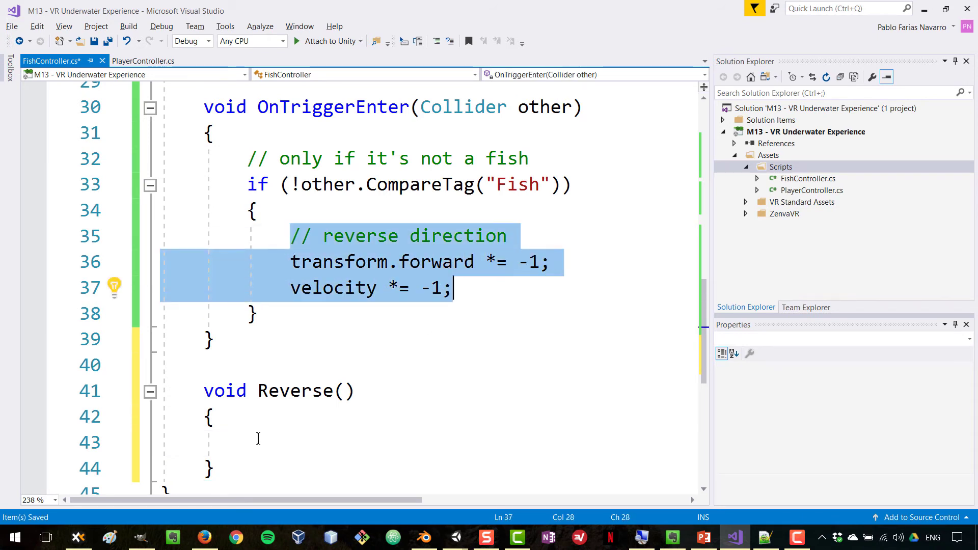
{"action": "left_click", "coordinate": [259, 439]}
{"action": "key", "text": "ctrl+v"}
- Replace the transform.forward and velocity lines inside the if block with the call "Reverse();" and save the script
{"action": "left_click_drag", "start_coordinate": [261, 378], "coordinate": [393, 375]}
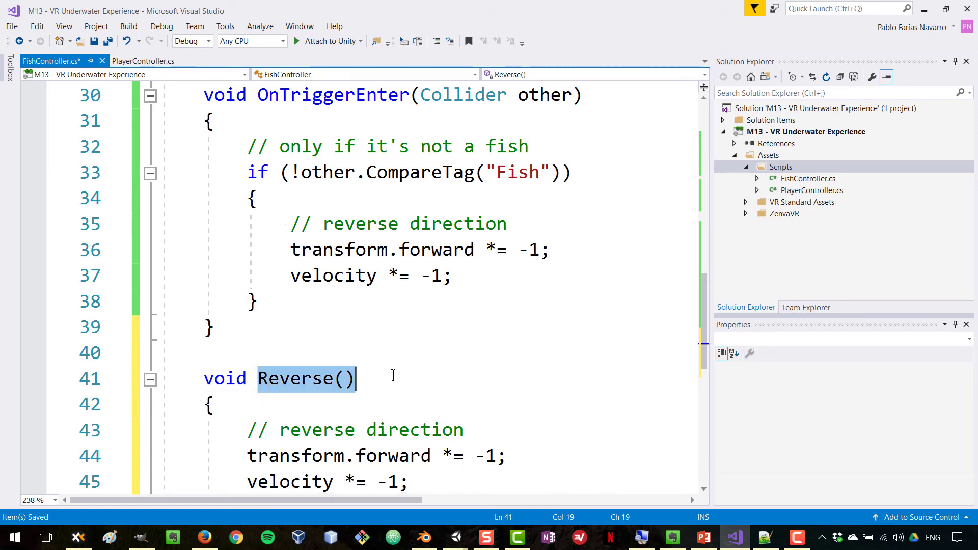
{"action": "left_click_drag", "start_coordinate": [287, 250], "coordinate": [522, 264]}
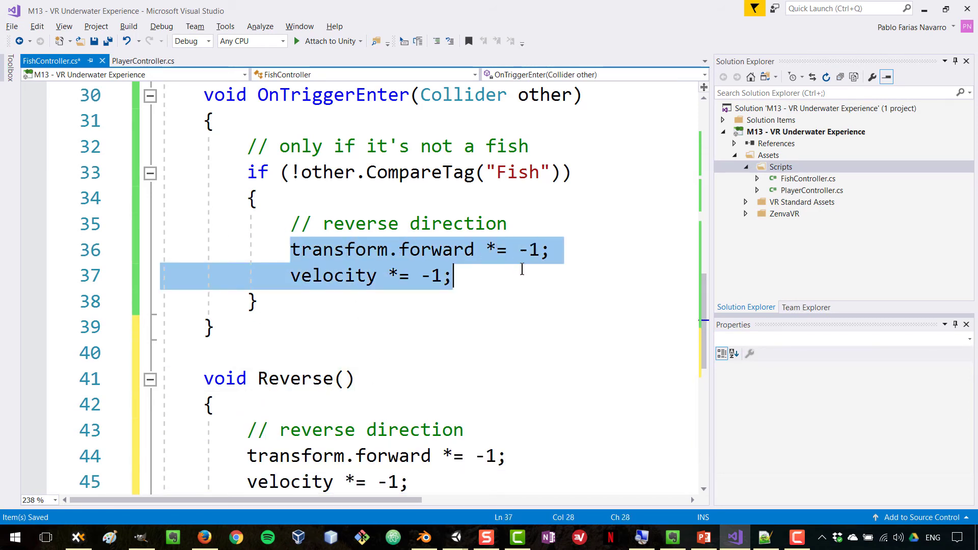
{"action": "key", "text": "ctrl+v"}
{"action": "type", "text": ";"}
{"action": "key", "text": "ctrl+s"}
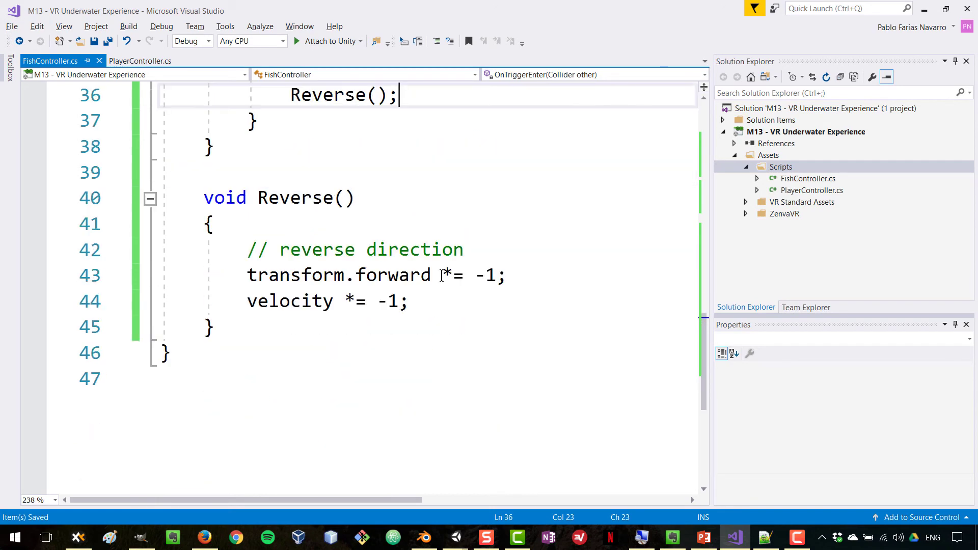
{"action": "scroll", "coordinate": [504, 230], "scroll_direction": "down", "scroll_amount": 2}
{"action": "scroll", "coordinate": [351, 249], "scroll_direction": "up", "scroll_amount": 1}
{"action": "double_click", "coordinate": [322, 276]}
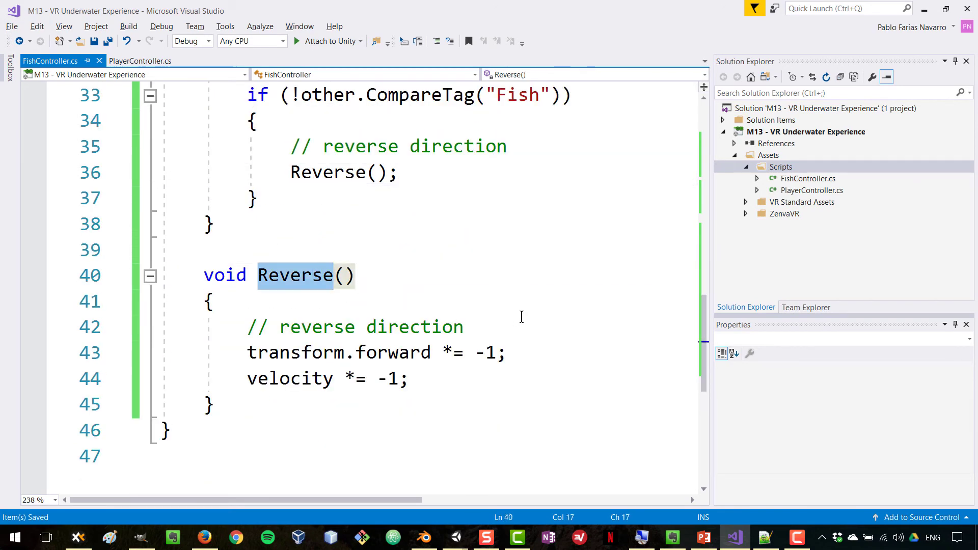
{"action": "scroll", "coordinate": [467, 265], "scroll_direction": "up", "scroll_amount": 1}
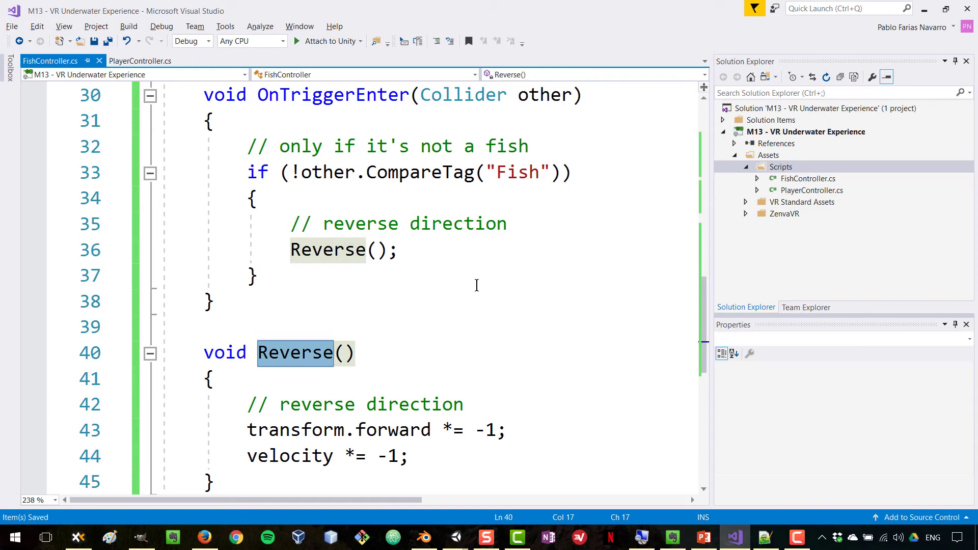
- Switch to Unity and move Fish 1 close to the terrain wall, to about X -12.7, Y 10.04, Z 29
{"action": "key", "text": "alt+Tab"}
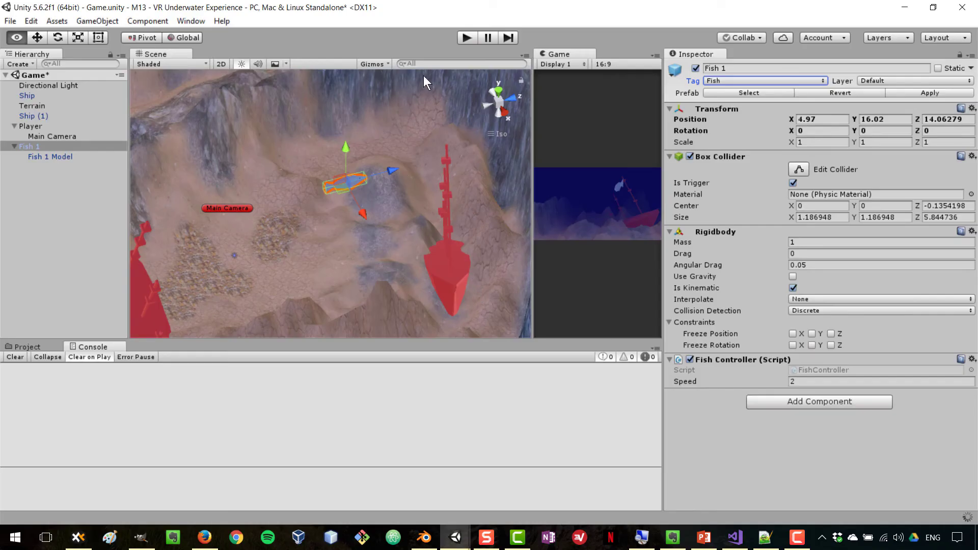
{"action": "left_click", "coordinate": [31, 145]}
{"action": "left_click_drag", "start_coordinate": [392, 169], "coordinate": [392, 163]}
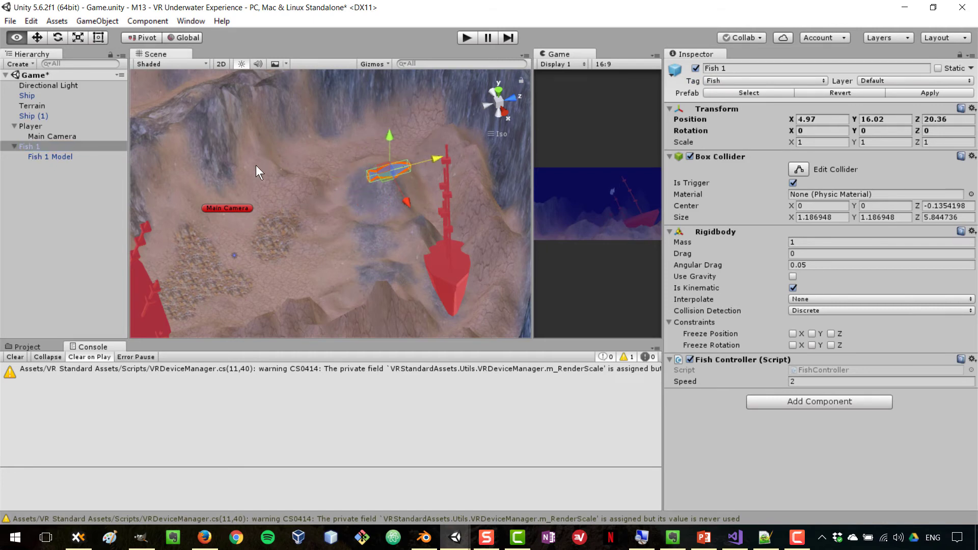
{"action": "left_click_drag", "start_coordinate": [255, 165], "coordinate": [234, 219], "text": "alt"}
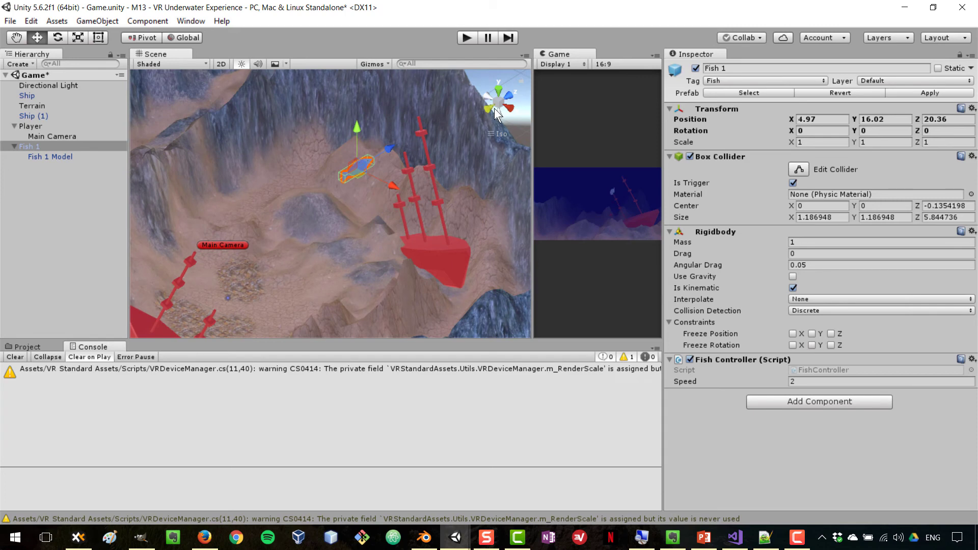
{"action": "left_click", "coordinate": [499, 91]}
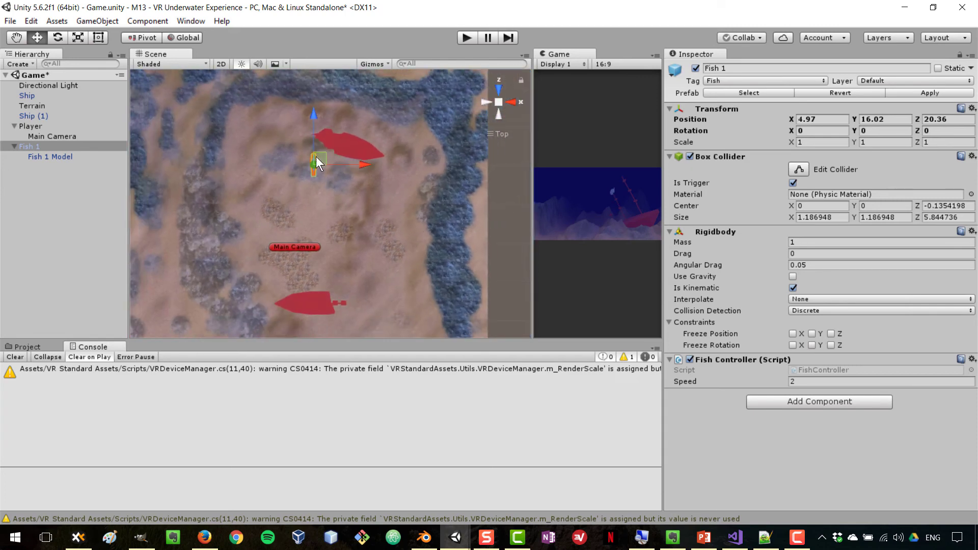
{"action": "left_click_drag", "start_coordinate": [320, 157], "coordinate": [253, 124]}
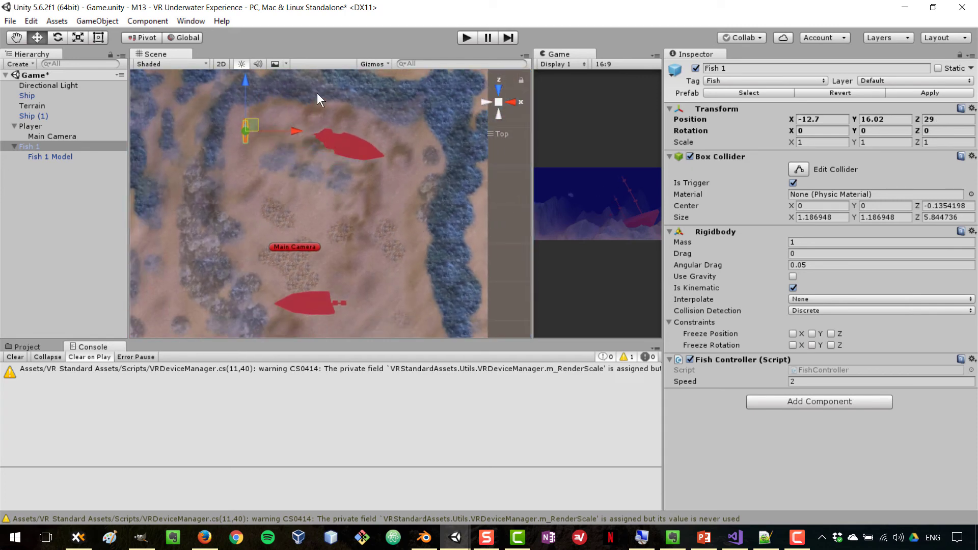
{"action": "left_click", "coordinate": [510, 104]}
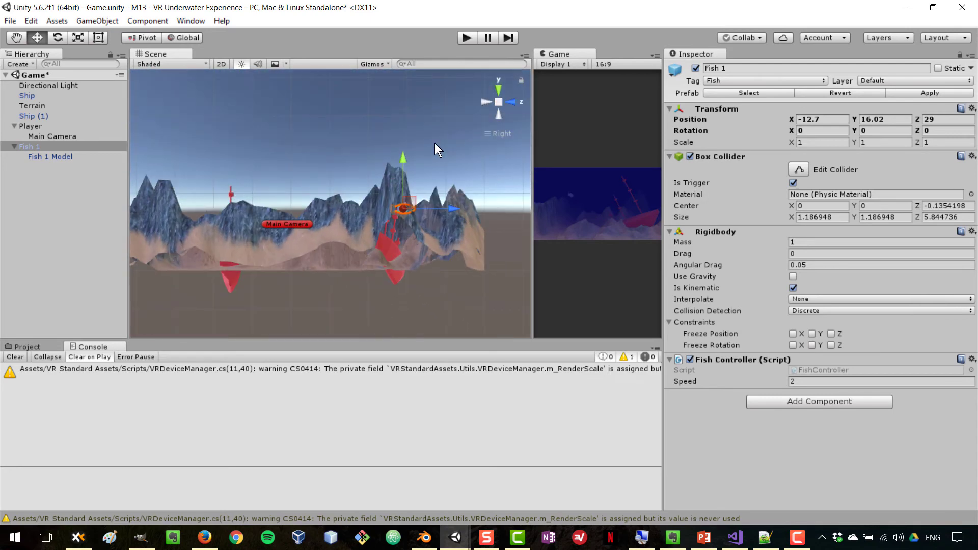
{"action": "left_click_drag", "start_coordinate": [400, 160], "coordinate": [402, 166]}
{"action": "left_click_drag", "start_coordinate": [323, 194], "coordinate": [317, 219], "text": "alt"}
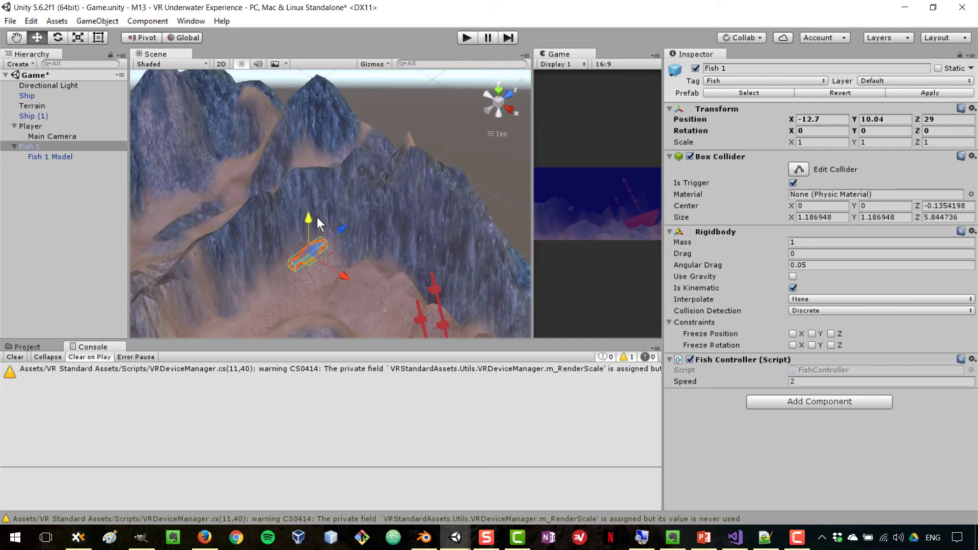
- Rotate Fish 1 to about 31.4 degrees around the Y axis and run the scene to test its movement
{"action": "left_click", "coordinate": [58, 38]}
{"action": "left_click_drag", "start_coordinate": [330, 283], "coordinate": [272, 272]}
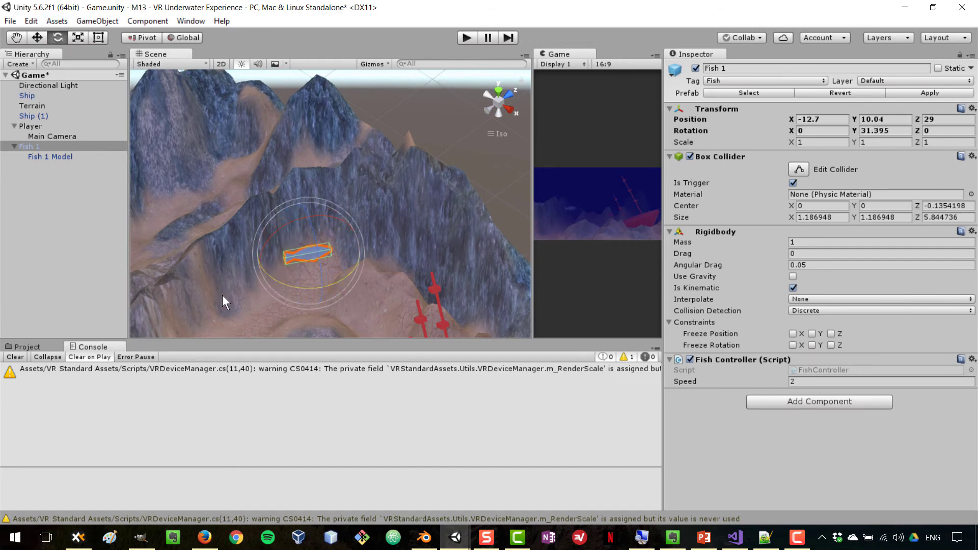
{"action": "right_click_drag", "start_coordinate": [222, 295], "coordinate": [219, 229]}
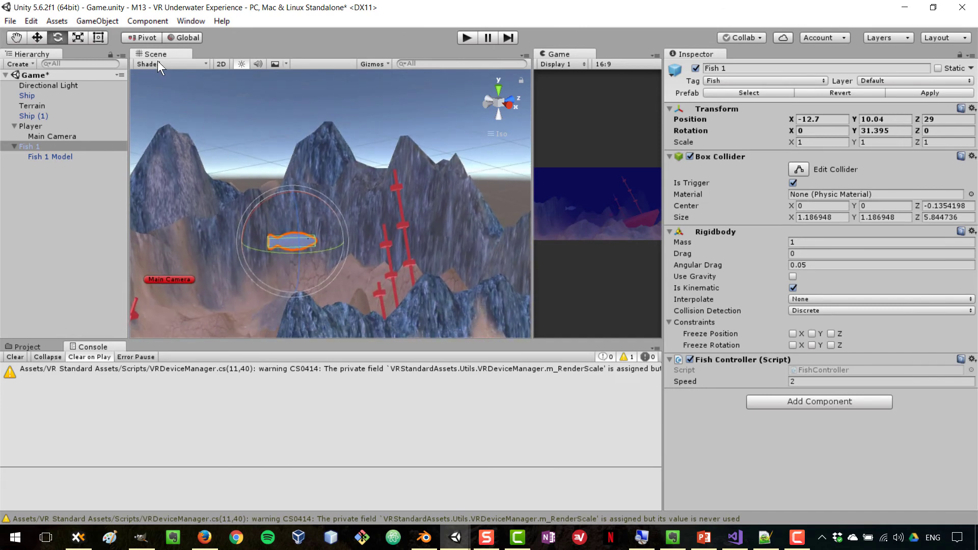
{"action": "left_click", "coordinate": [469, 39]}
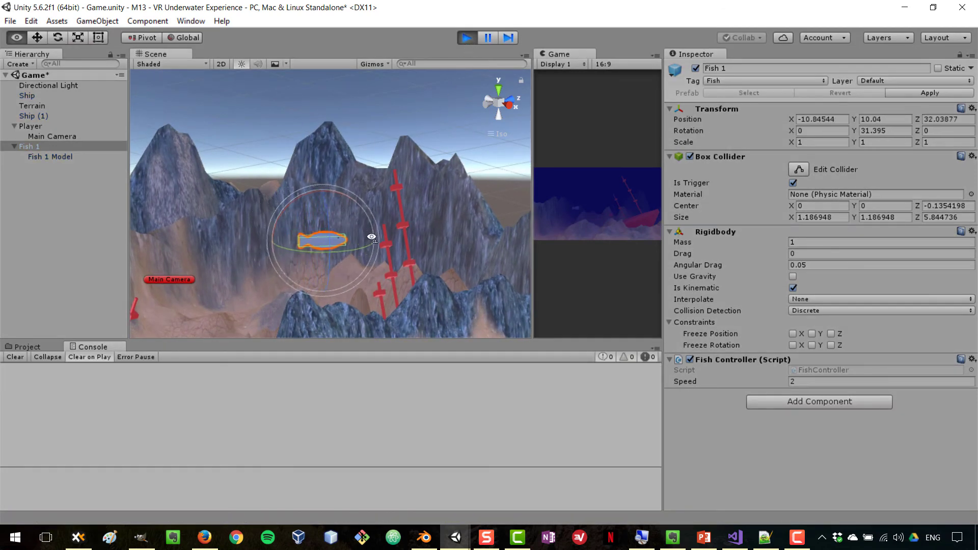
- Watch Fish 1 swim against the terrain from several angles in the running scene, and stop the test
{"action": "mouse_move", "coordinate": [367, 245]}
{"action": "right_mouse_down"}
{"action": "mouse_move", "coordinate": [377, 258]}
{"action": "mouse_move", "coordinate": [359, 234]}
{"action": "right_mouse_up"}
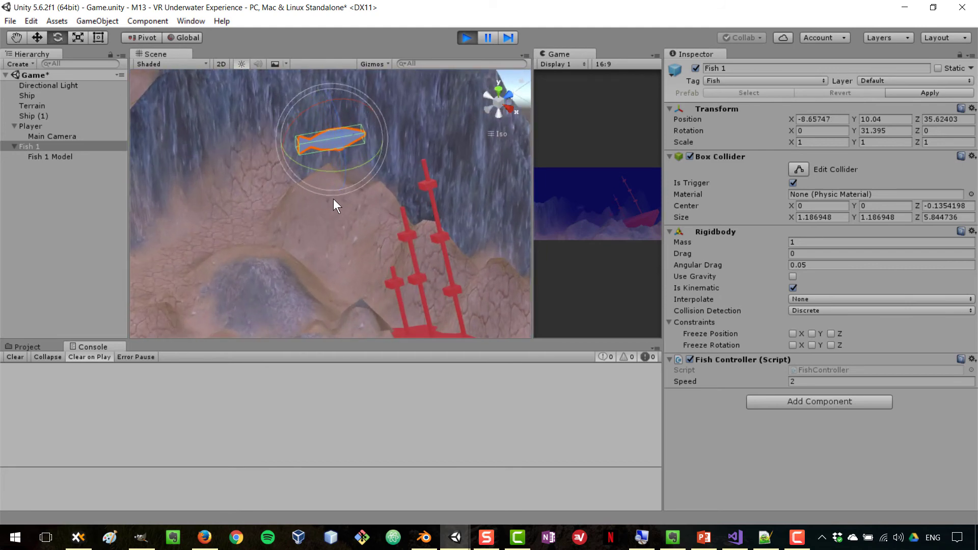
{"action": "right_click_drag", "start_coordinate": [273, 146], "coordinate": [436, 240]}
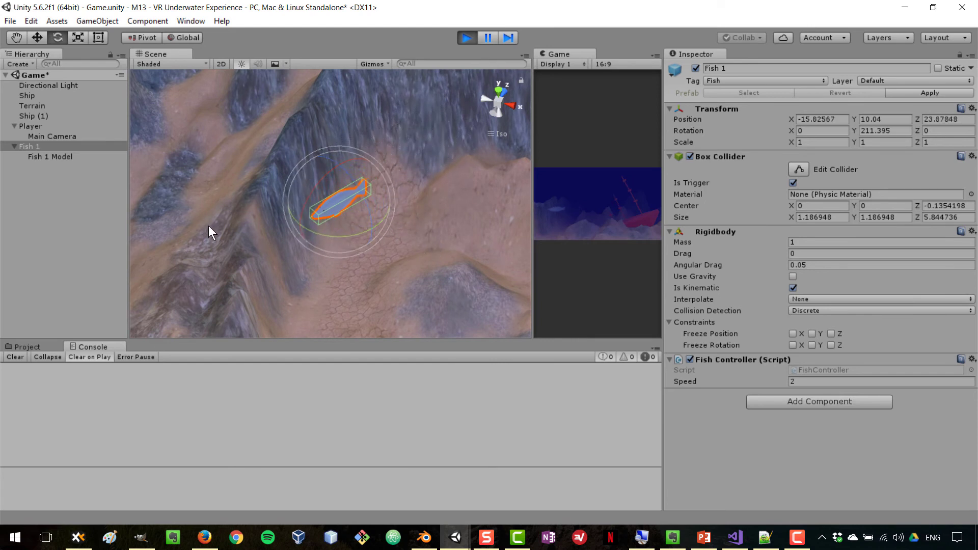
{"action": "left_click_drag", "start_coordinate": [206, 249], "coordinate": [213, 279], "text": "alt"}
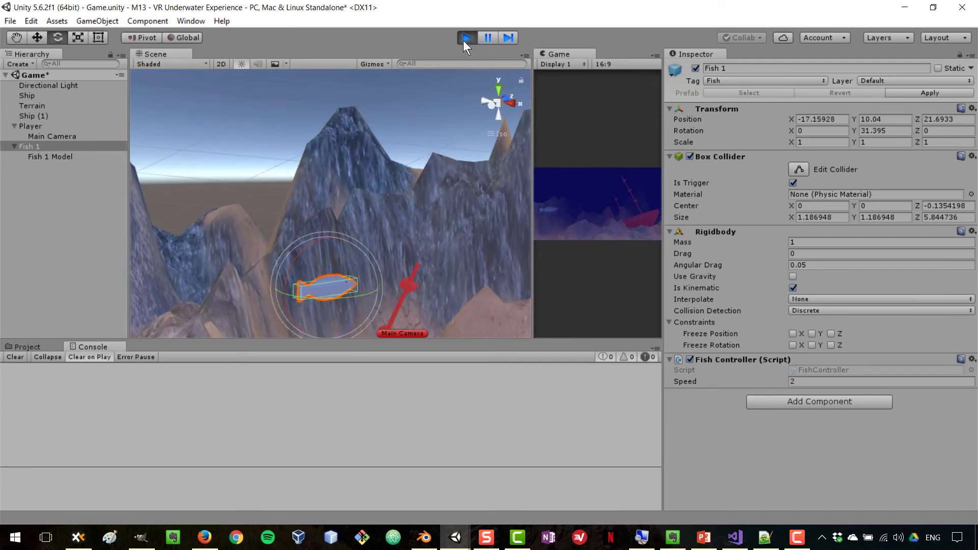
{"action": "left_click", "coordinate": [463, 41]}
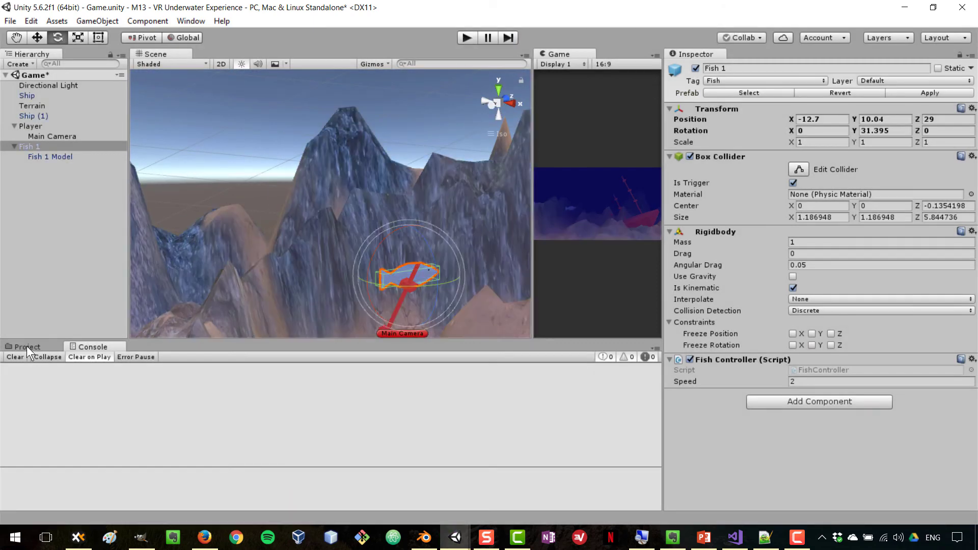
- Duplicate the Fish 1 prefab in the project's Prefabs folder
{"action": "left_click", "coordinate": [26, 347]}
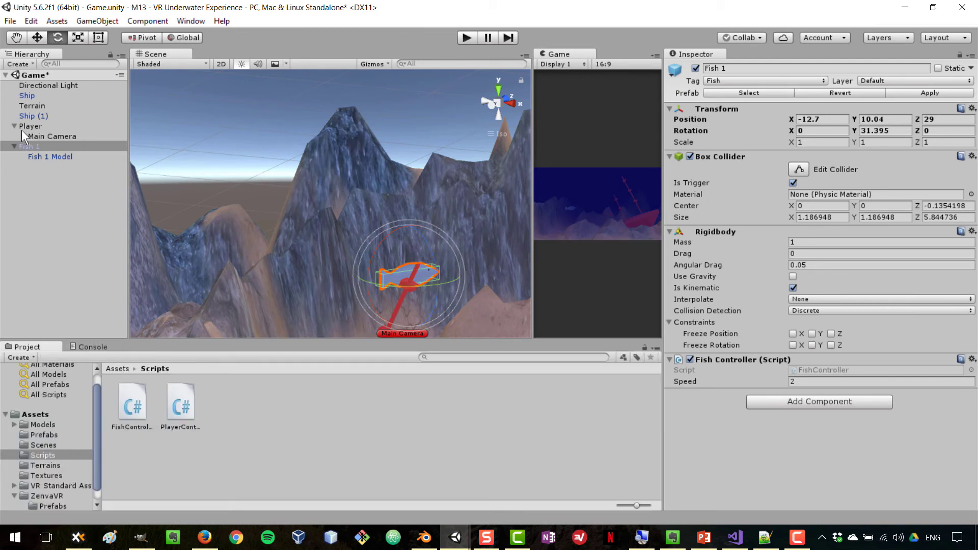
{"action": "scroll", "coordinate": [46, 458], "scroll_direction": "down", "scroll_amount": 1}
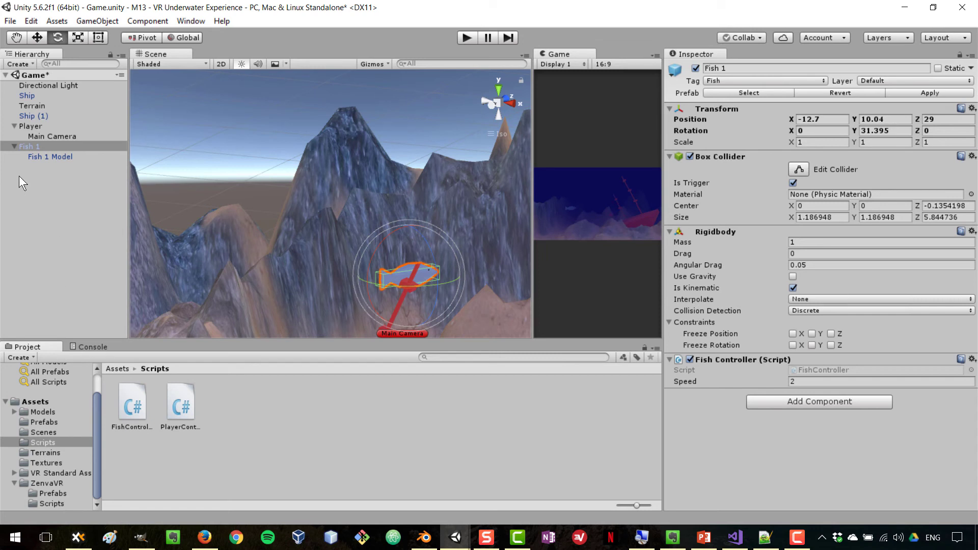
{"action": "left_click", "coordinate": [12, 146]}
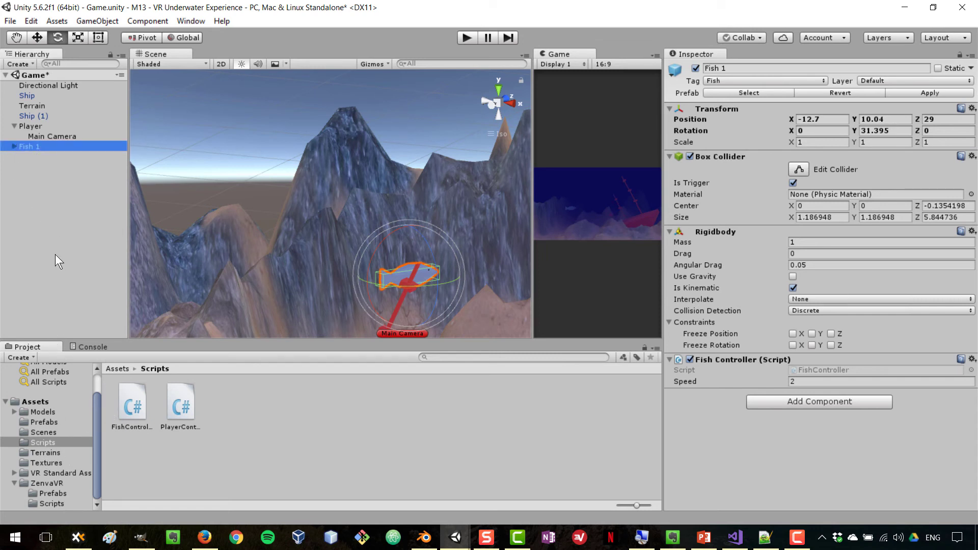
{"action": "left_click", "coordinate": [43, 422]}
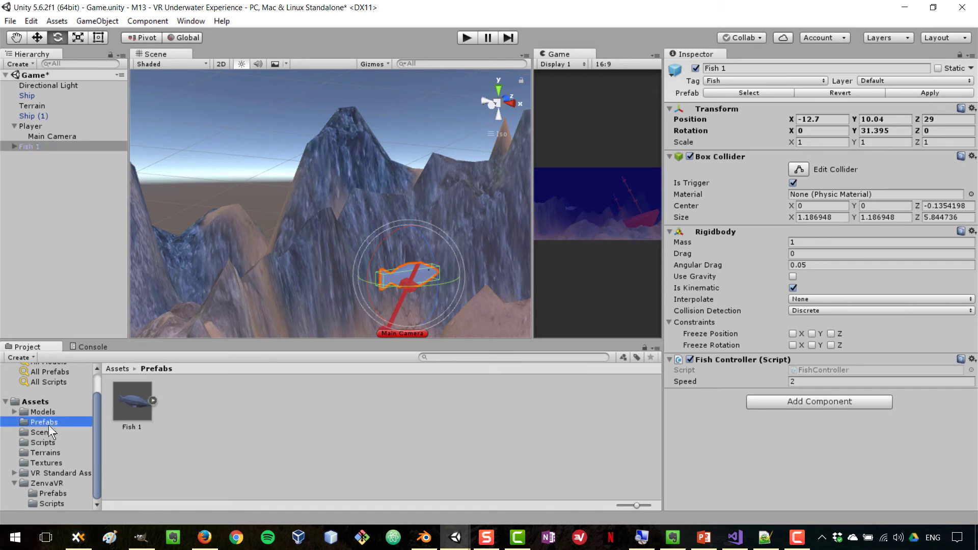
{"action": "left_click", "coordinate": [145, 397]}
{"action": "left_click", "coordinate": [189, 446]}
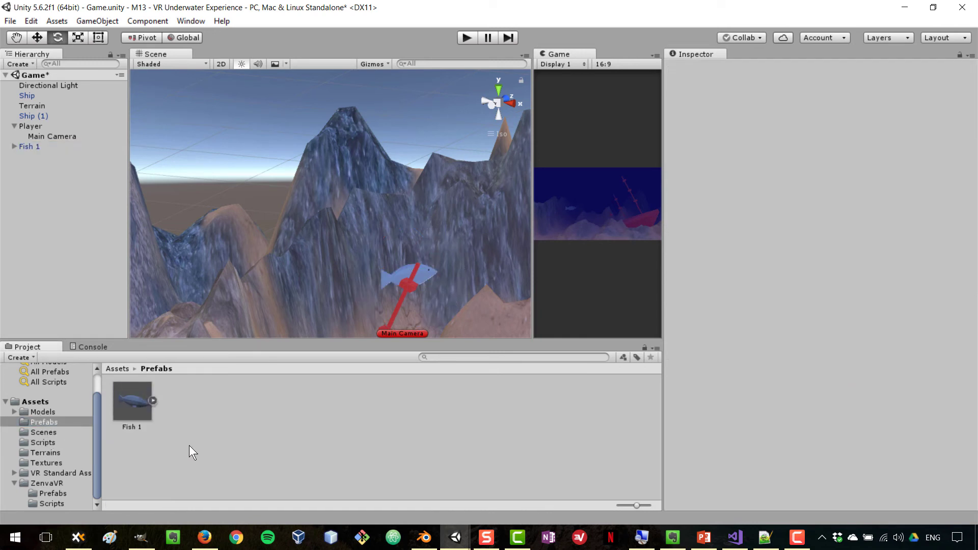
{"action": "left_click", "coordinate": [131, 410]}
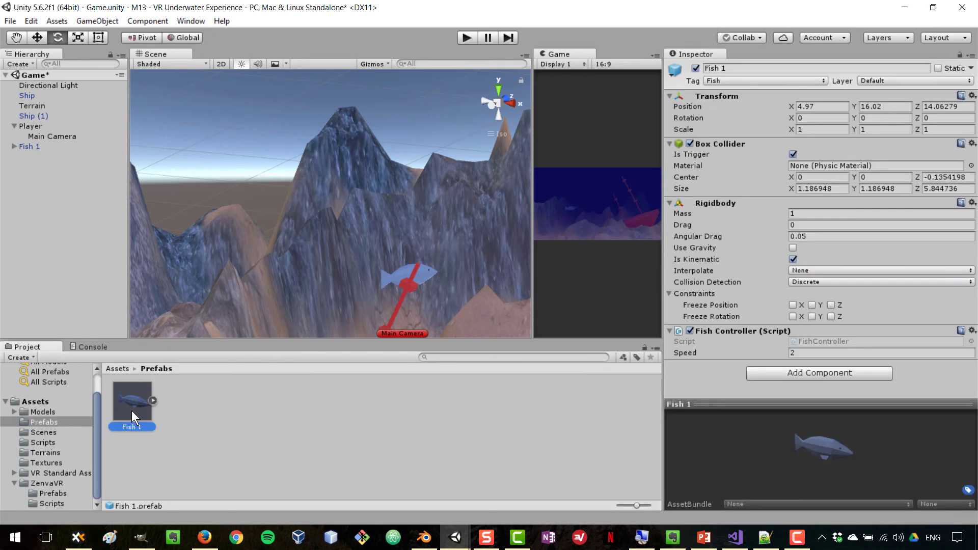
{"action": "right_click", "coordinate": [132, 411]}
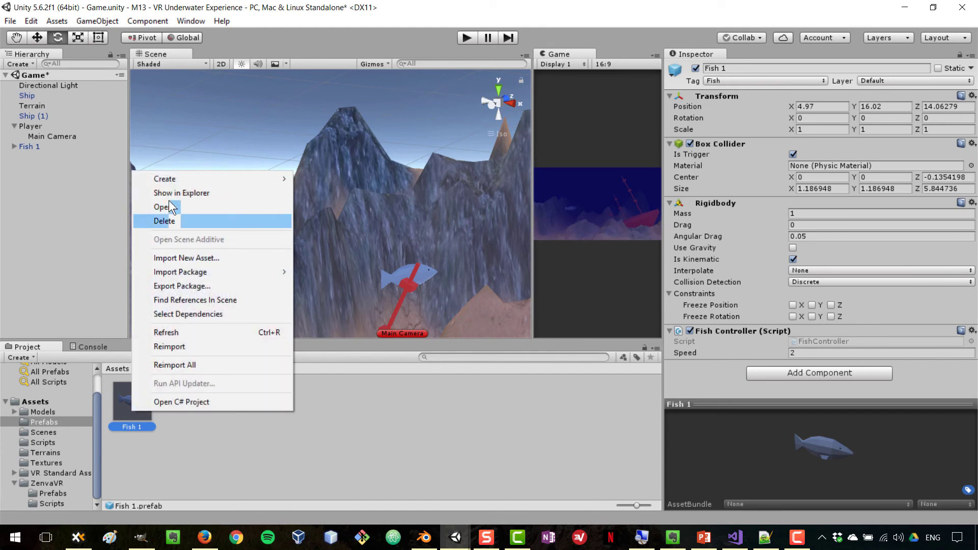
{"action": "left_click", "coordinate": [178, 465]}
{"action": "left_click", "coordinate": [131, 403]}
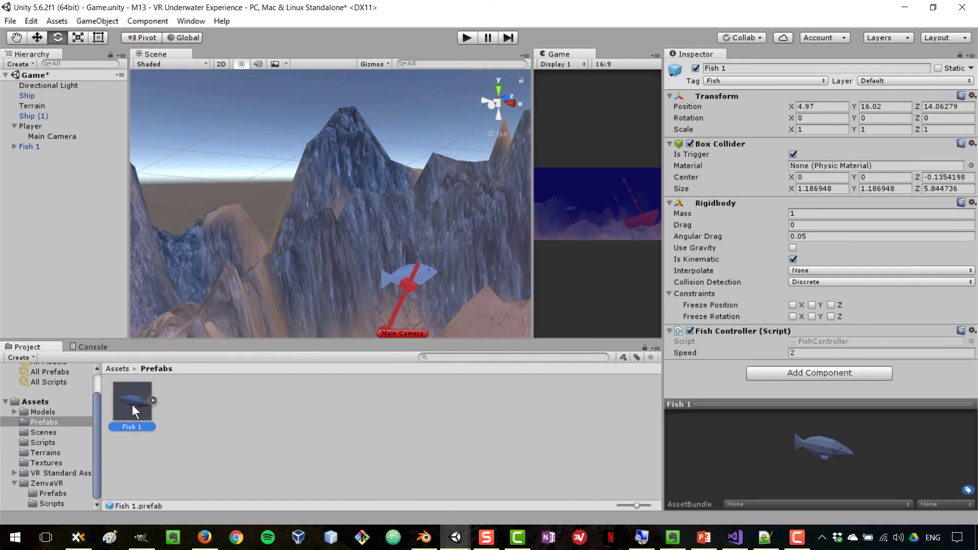
{"action": "key", "text": "ctrl+d"}
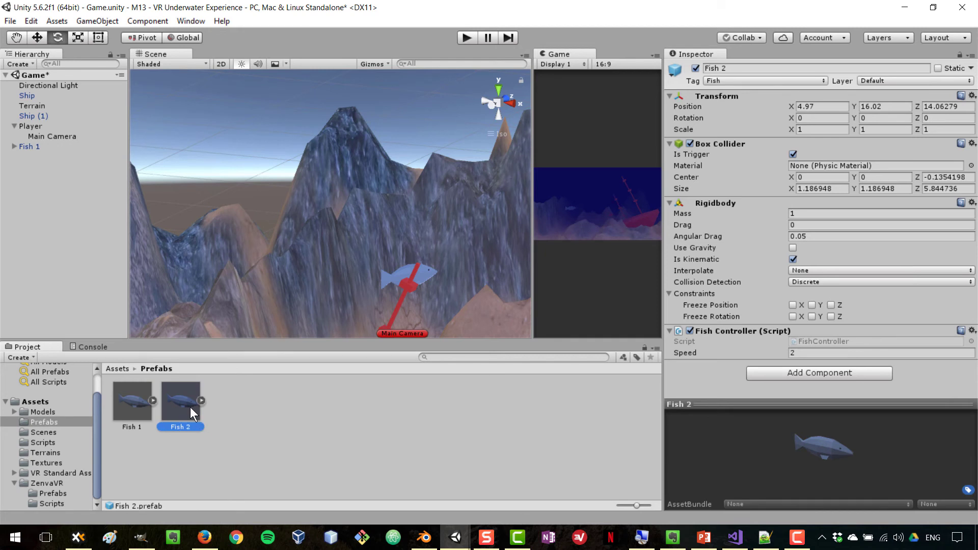
- Place the Fish 2 prefab in the scene at about X -9.03, Y 29.61, Z -14.66 and add the Fish 2 model as its child
{"action": "left_click_drag", "start_coordinate": [191, 407], "coordinate": [243, 156]}
{"action": "left_click", "coordinate": [14, 95]}
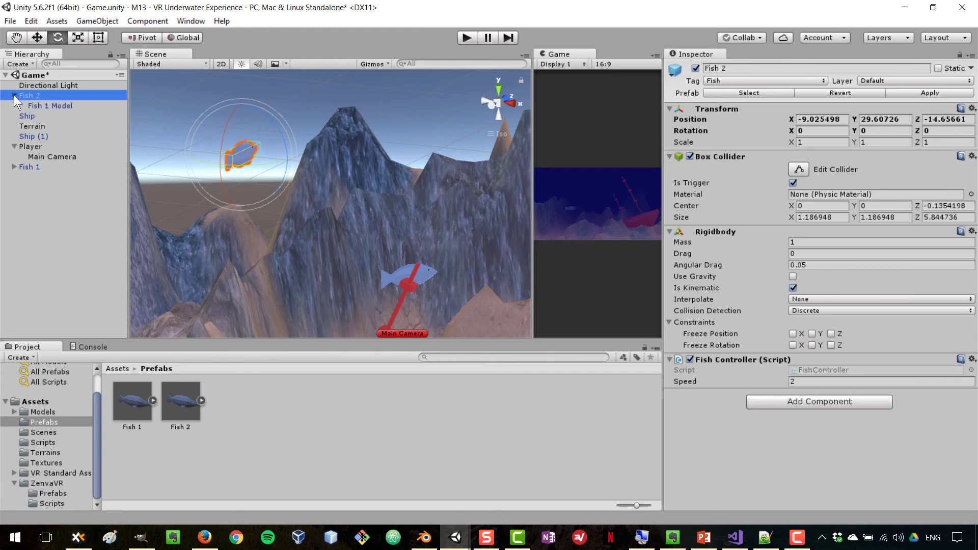
{"action": "left_click", "coordinate": [42, 412]}
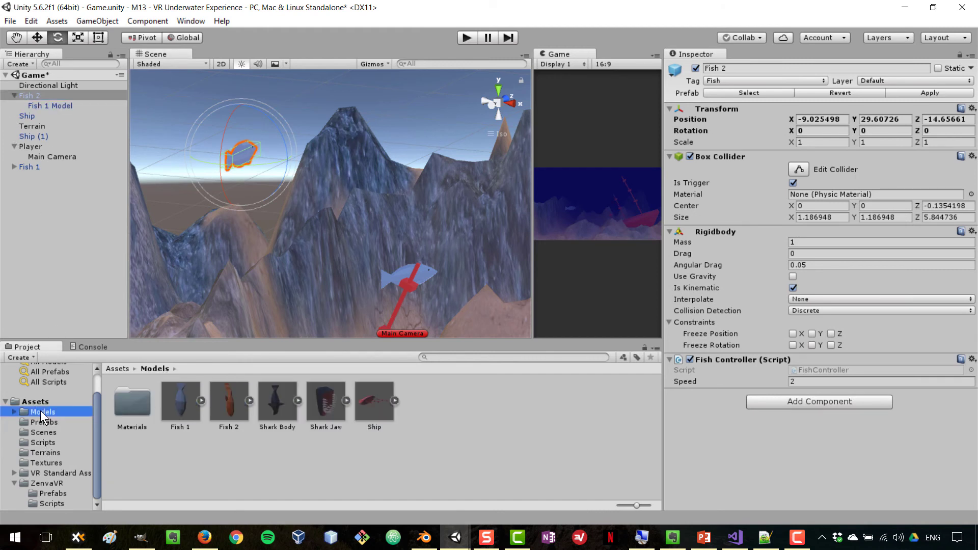
{"action": "left_click_drag", "start_coordinate": [228, 402], "coordinate": [45, 106]}
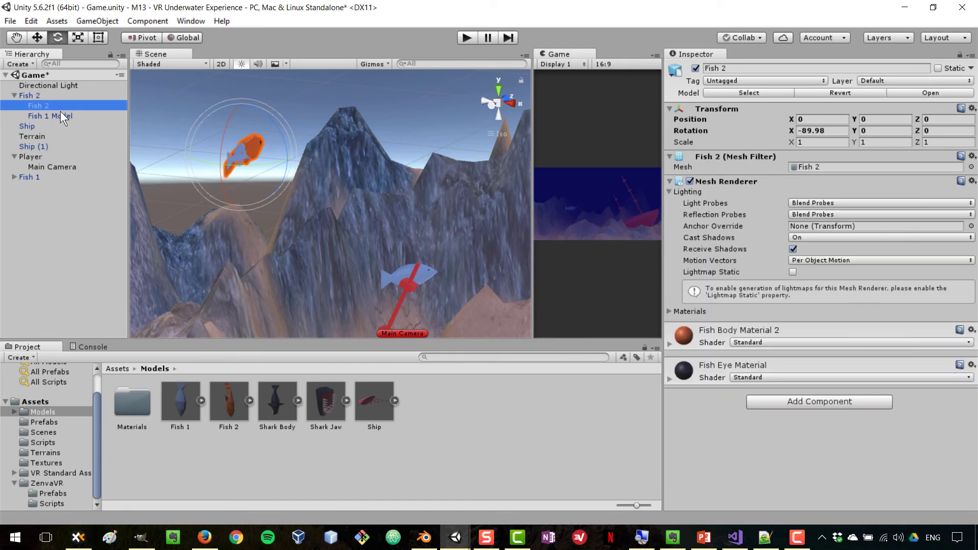
- Delete the Fish 1 Model child from the Fish 2 object, accepting the break of the prefab instance
{"action": "left_click", "coordinate": [61, 116]}
{"action": "left_click_drag", "start_coordinate": [96, 182], "coordinate": [97, 183]}
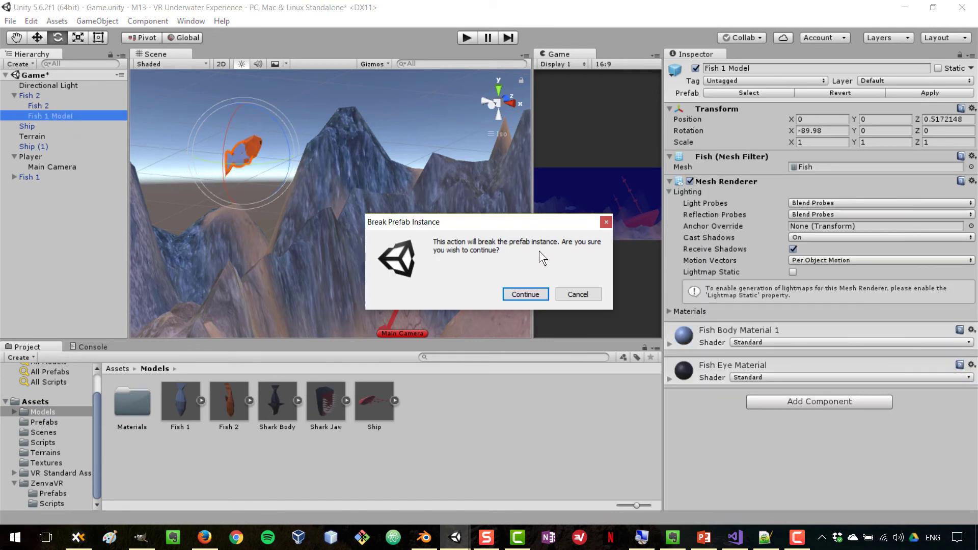
{"action": "left_click", "coordinate": [525, 294]}
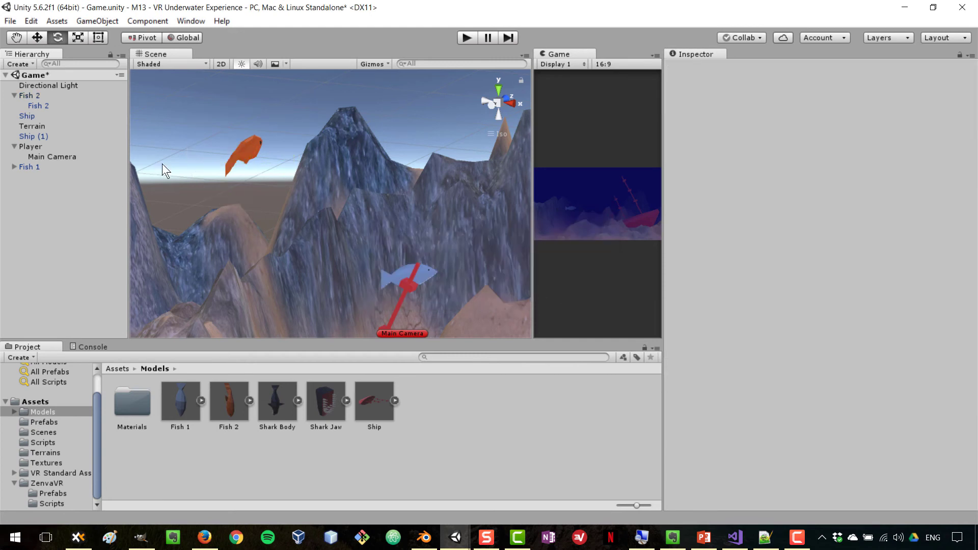
{"action": "left_click", "coordinate": [40, 106]}
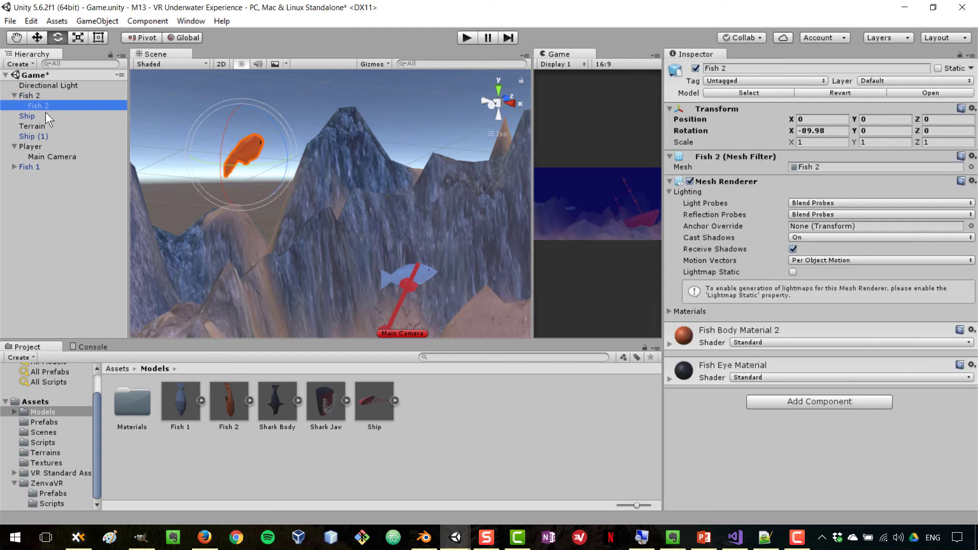
- Stretch Fish 2's box collider over the orange fish body to a size of about Y 1.74 and Z 7.67
{"action": "left_click", "coordinate": [37, 94]}
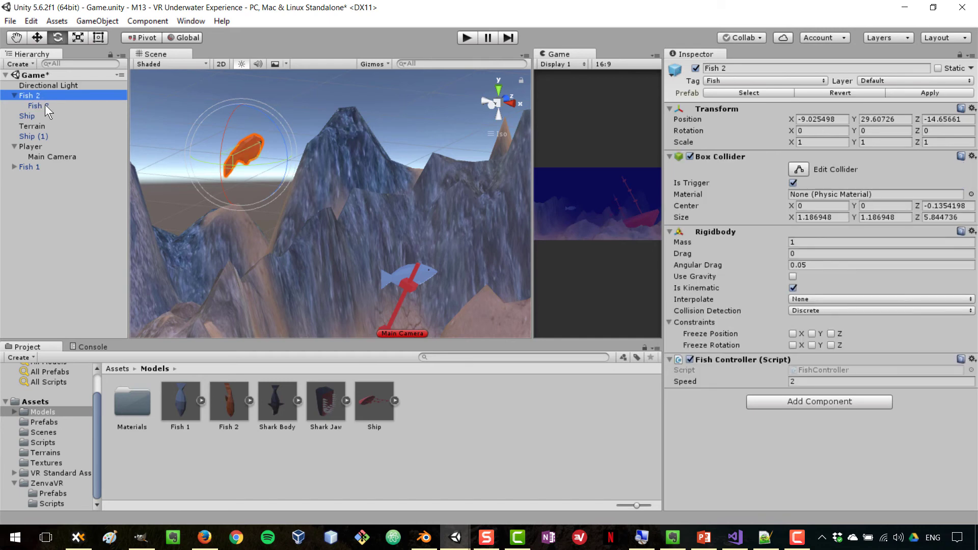
{"action": "left_click_drag", "start_coordinate": [275, 204], "coordinate": [219, 164], "text": "alt"}
{"action": "key", "text": "f"}
{"action": "scroll", "coordinate": [411, 239], "scroll_direction": "up", "scroll_amount": 3}
{"action": "left_click_drag", "start_coordinate": [406, 250], "coordinate": [321, 234], "text": "alt"}
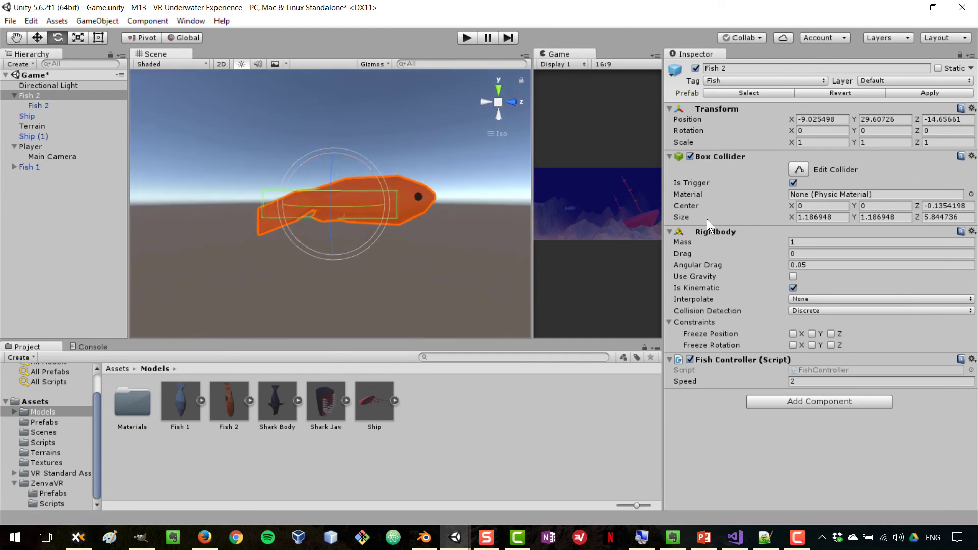
{"action": "left_click", "coordinate": [798, 170]}
{"action": "left_click_drag", "start_coordinate": [399, 203], "coordinate": [363, 192]}
{"action": "left_click", "coordinate": [349, 180]}
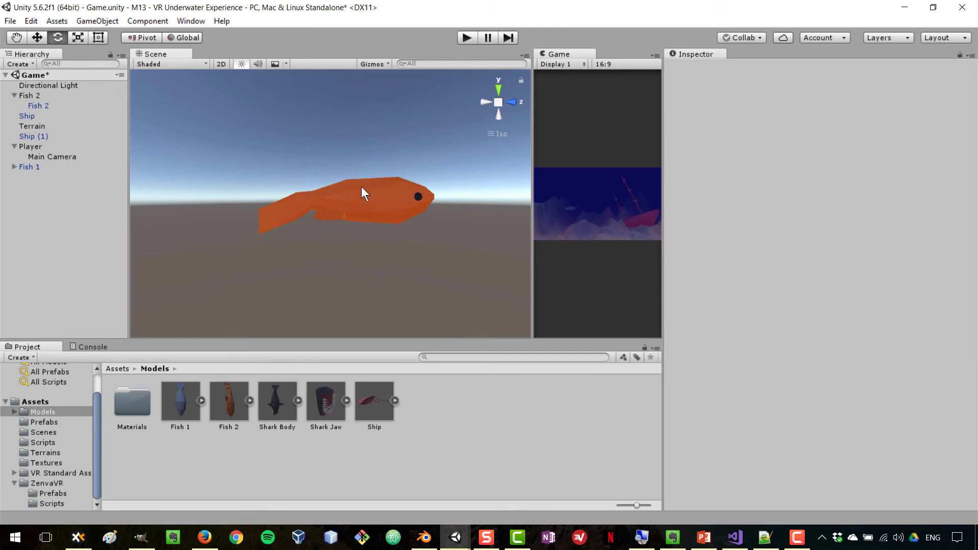
{"action": "left_click", "coordinate": [26, 96]}
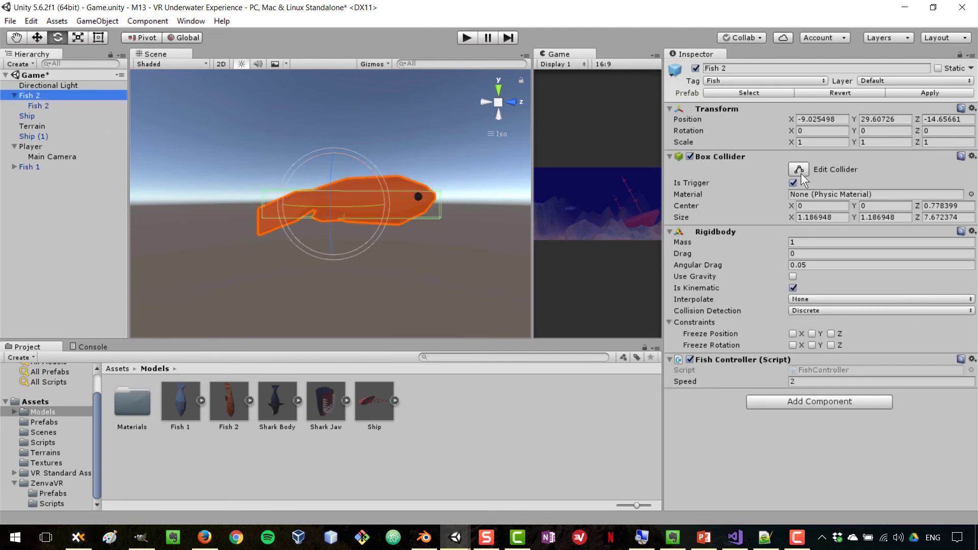
{"action": "left_click", "coordinate": [799, 170]}
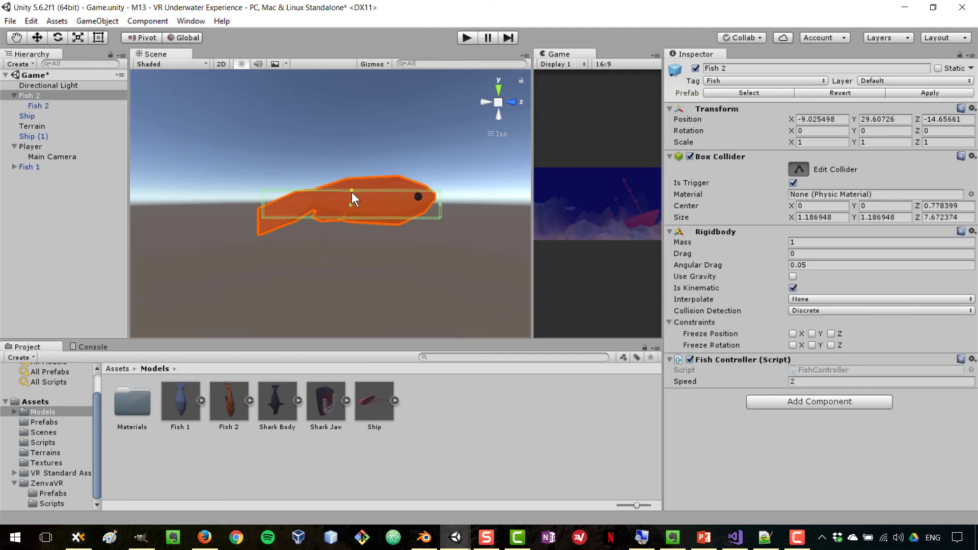
{"action": "left_click_drag", "start_coordinate": [351, 191], "coordinate": [354, 177]}
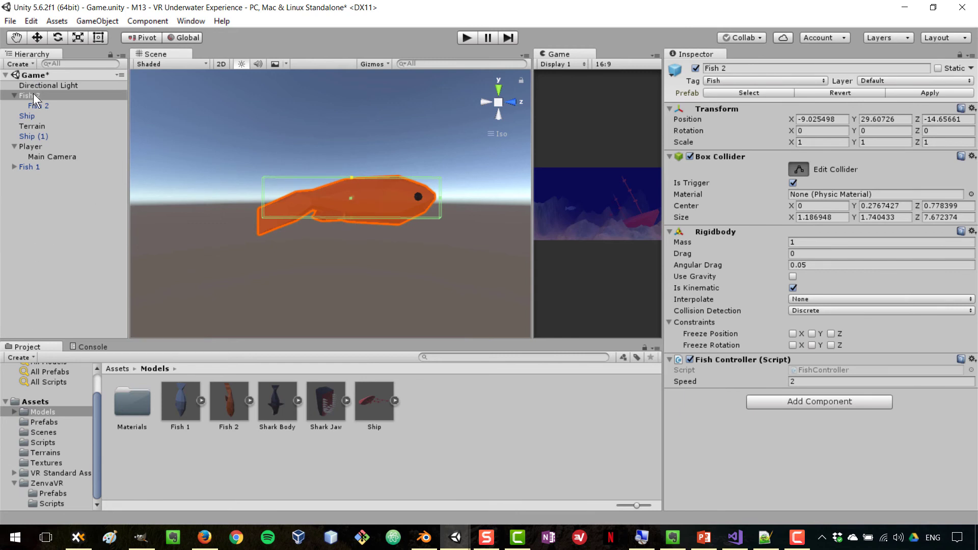
- Save the modified Fish 2 object as a new prefab in the Prefabs folder and delete the old blue Fish 2 prefab
{"action": "left_click_drag", "start_coordinate": [33, 98], "coordinate": [48, 444]}
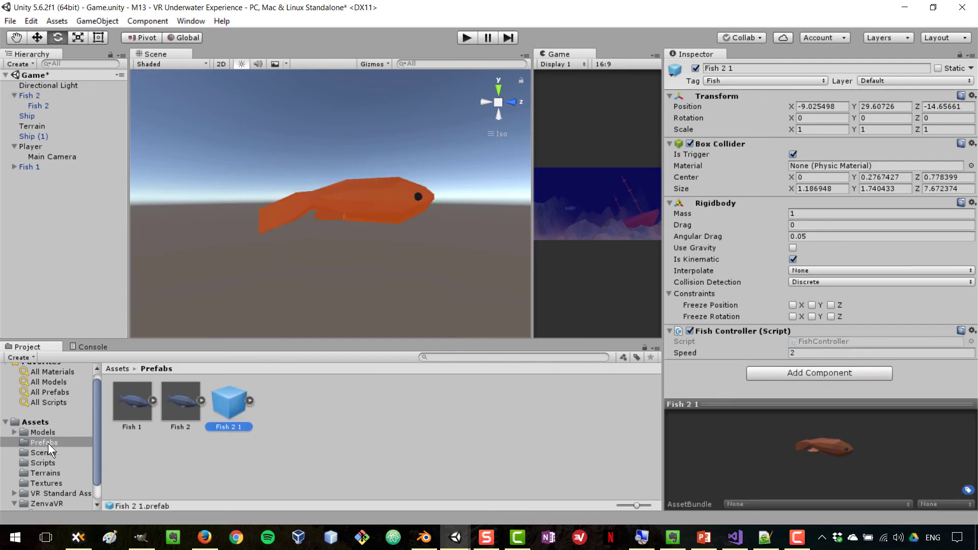
{"action": "left_click", "coordinate": [175, 406]}
{"action": "key", "text": "Delete"}
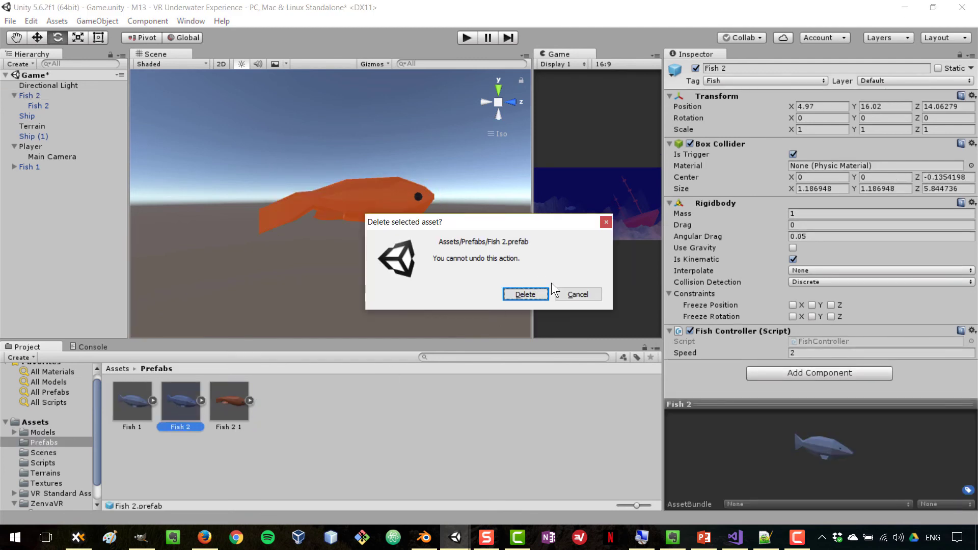
{"action": "left_click", "coordinate": [525, 294]}
- Place an instance of the Fish 2 1 prefab in the scene at about X 1.19, Y 30.92, Z -18.96
{"action": "left_click", "coordinate": [176, 397]}
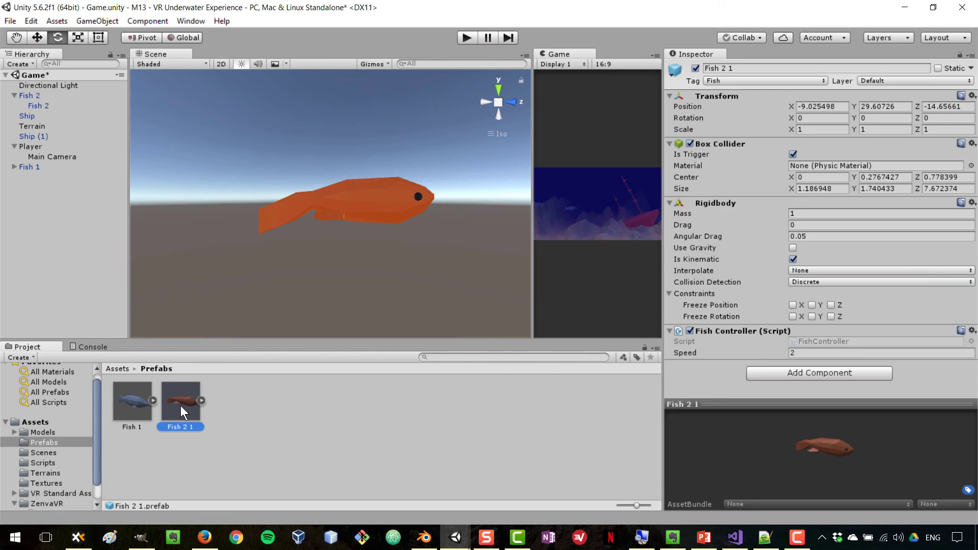
{"action": "left_click_drag", "start_coordinate": [180, 405], "coordinate": [219, 190]}
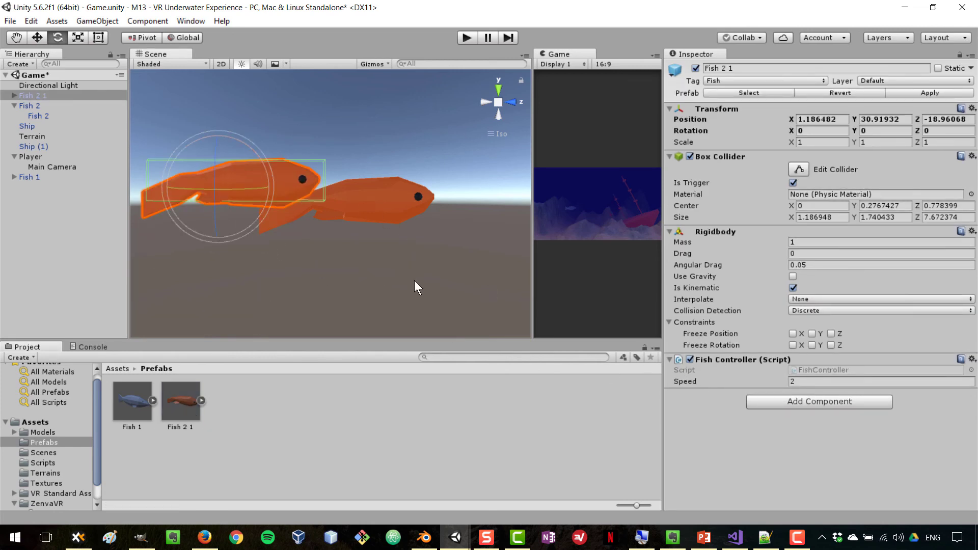
{"action": "left_click_drag", "start_coordinate": [436, 284], "coordinate": [275, 140]}
- Create an empty object at the scene root and name it Boundaries
{"action": "left_click_drag", "start_coordinate": [275, 140], "coordinate": [405, 146], "text": "alt"}
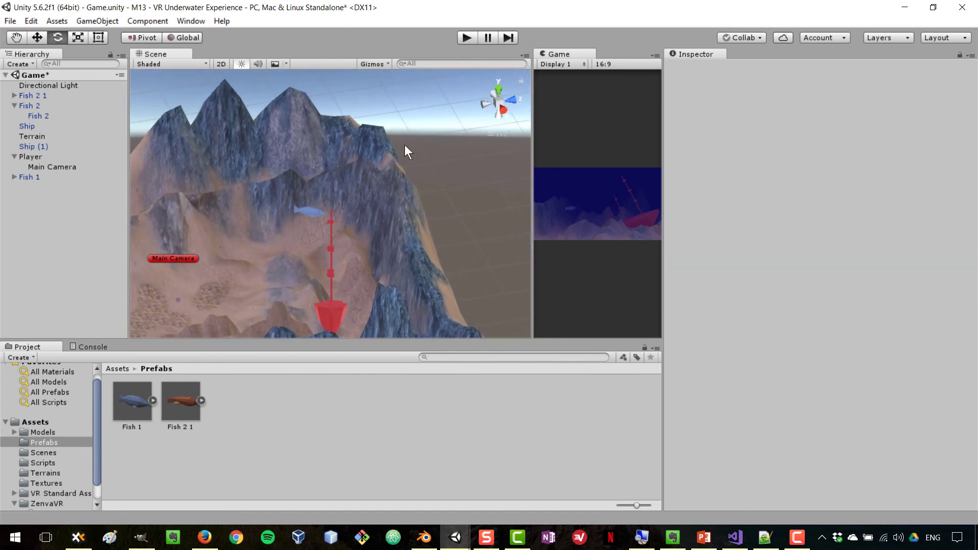
{"action": "left_click_drag", "start_coordinate": [264, 215], "coordinate": [371, 261], "text": "alt"}
{"action": "key", "text": "e"}
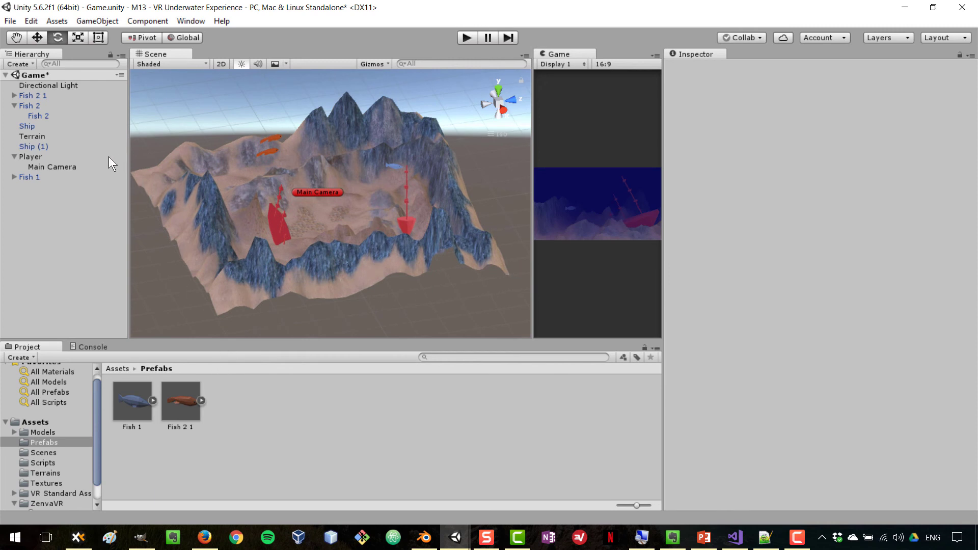
{"action": "right_click", "coordinate": [28, 208]}
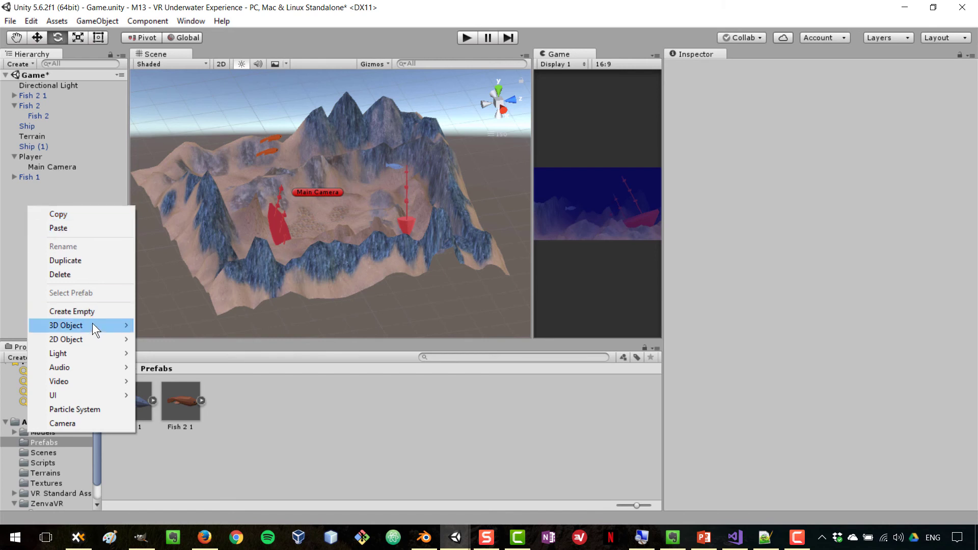
{"action": "left_click", "coordinate": [82, 312]}
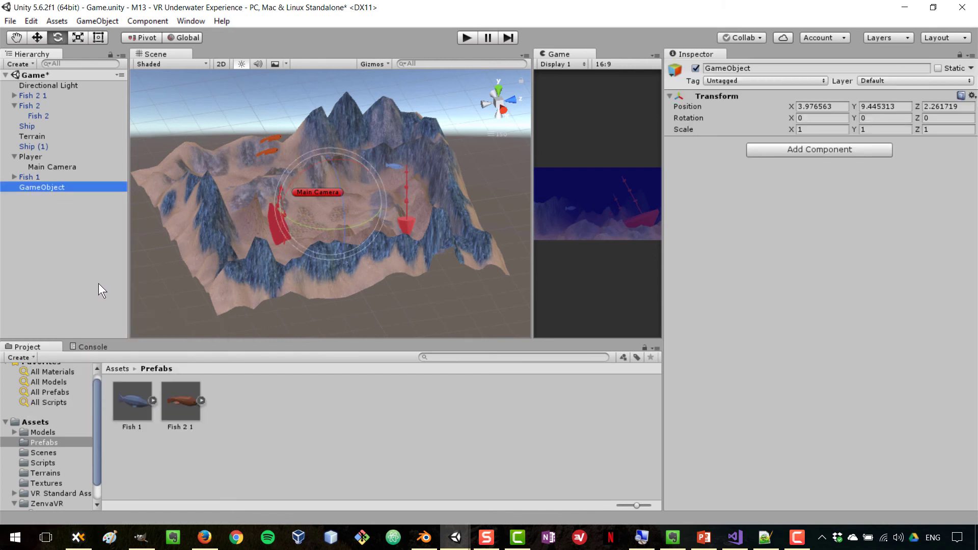
{"action": "key", "text": "F2"}
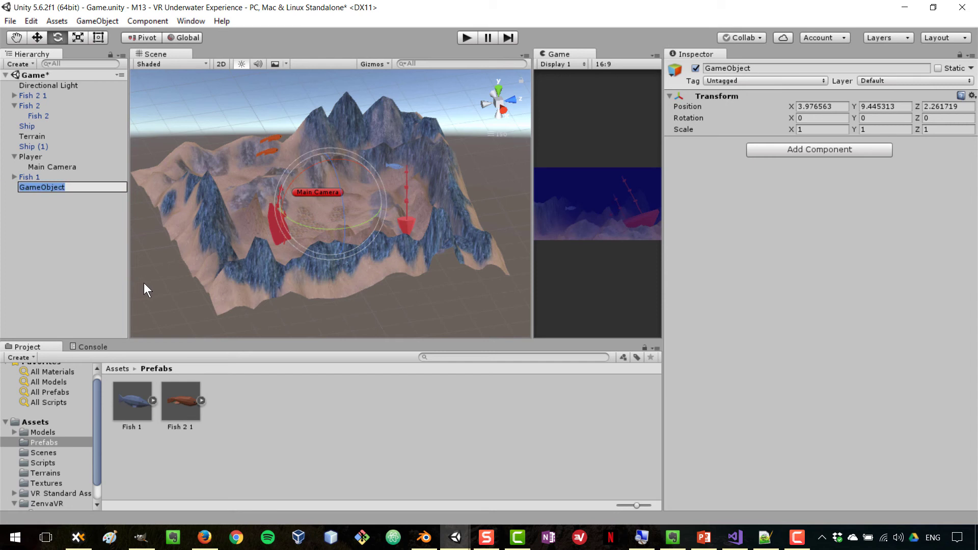
{"action": "type", "text": "Bounderies"}
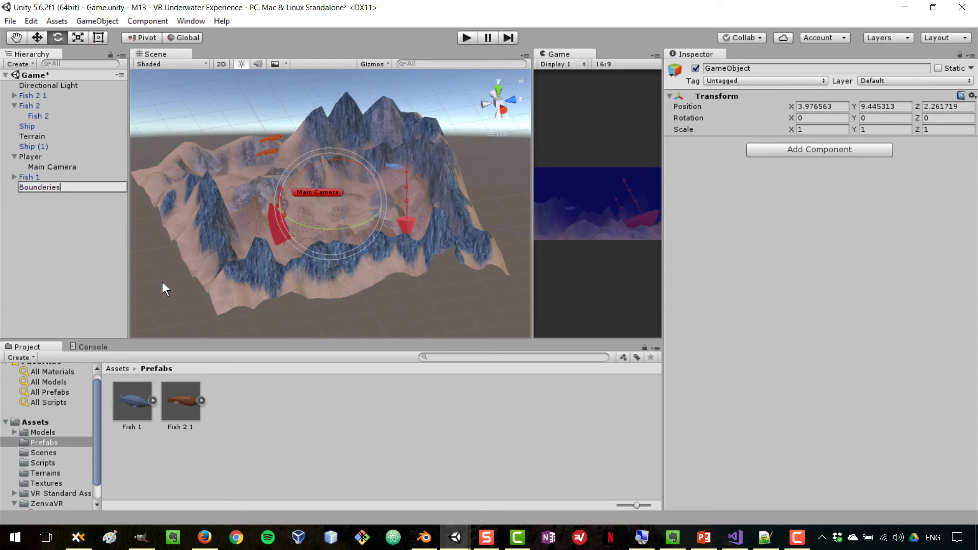
{"action": "key", "text": "BackSpace"}
{"action": "key", "text": "BackSpace"}
{"action": "key", "text": "BackSpace"}
{"action": "key", "text": "BackSpace"}
{"action": "key", "text": "BackSpace"}
{"action": "type", "text": "aries"}
{"action": "key", "text": "Return"}
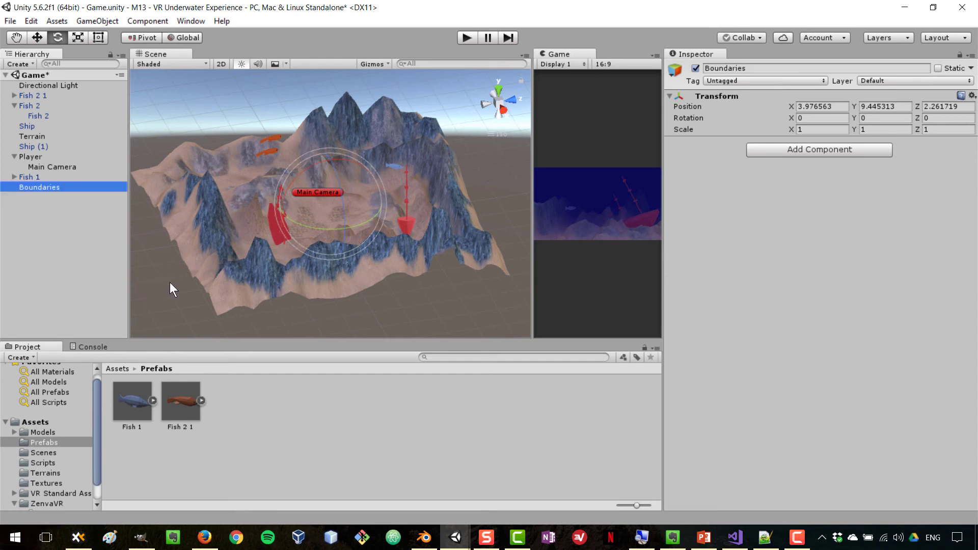
- Add a plane as a child of Boundaries and raise it above the terrain to about Y 29.4
{"action": "right_click", "coordinate": [42, 188]}
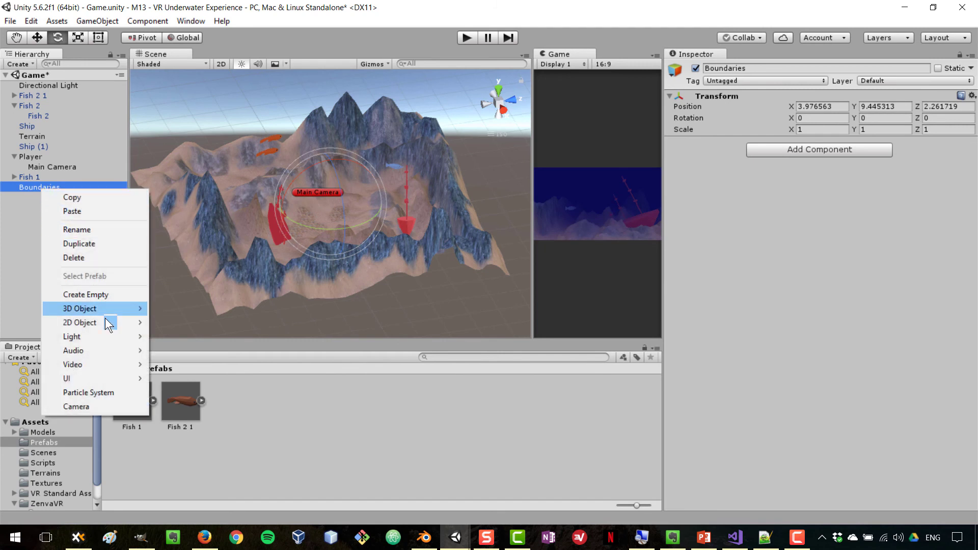
{"action": "mouse_move", "coordinate": [102, 313]}
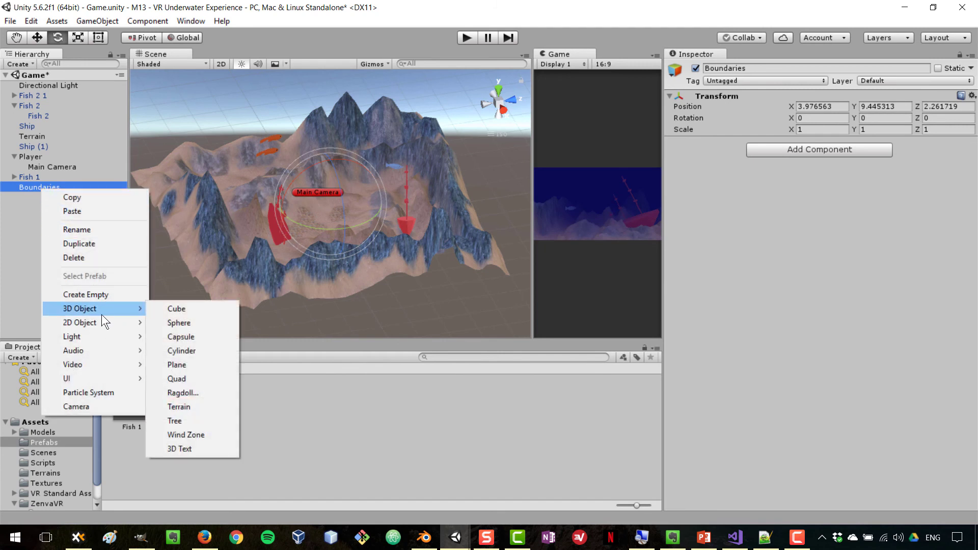
{"action": "left_click", "coordinate": [190, 365]}
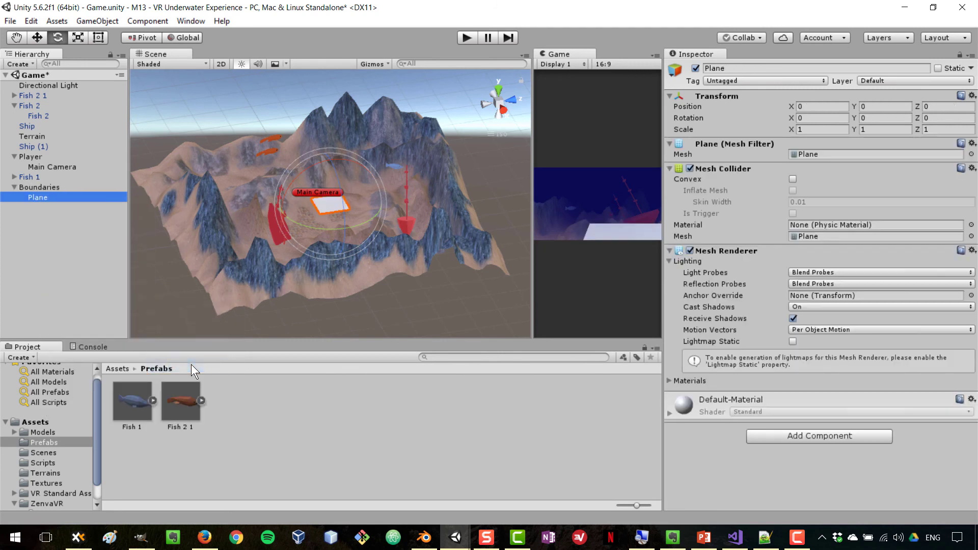
{"action": "left_click", "coordinate": [35, 36]}
{"action": "left_click_drag", "start_coordinate": [328, 169], "coordinate": [300, 86]}
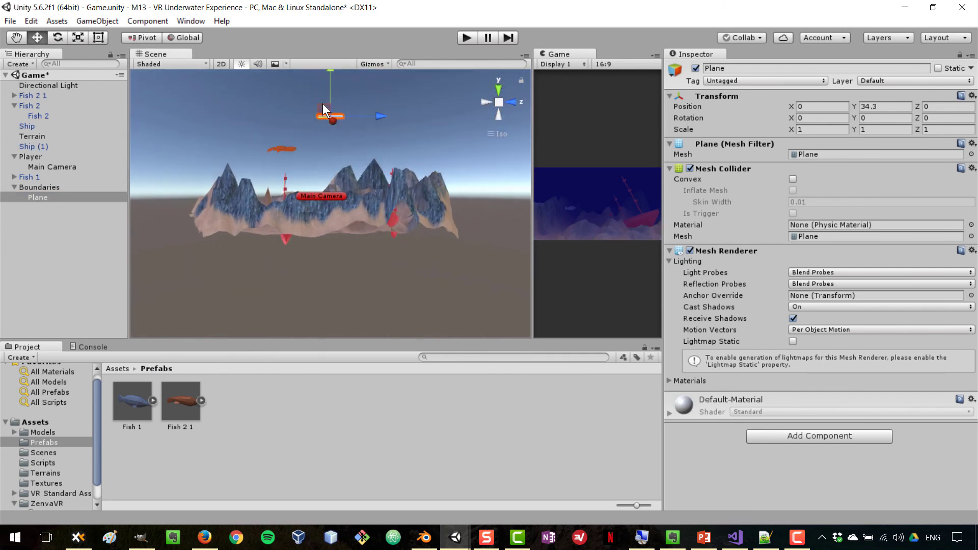
{"action": "key", "text": "ctrl+z"}
{"action": "left_click_drag", "start_coordinate": [335, 89], "coordinate": [420, 258]}
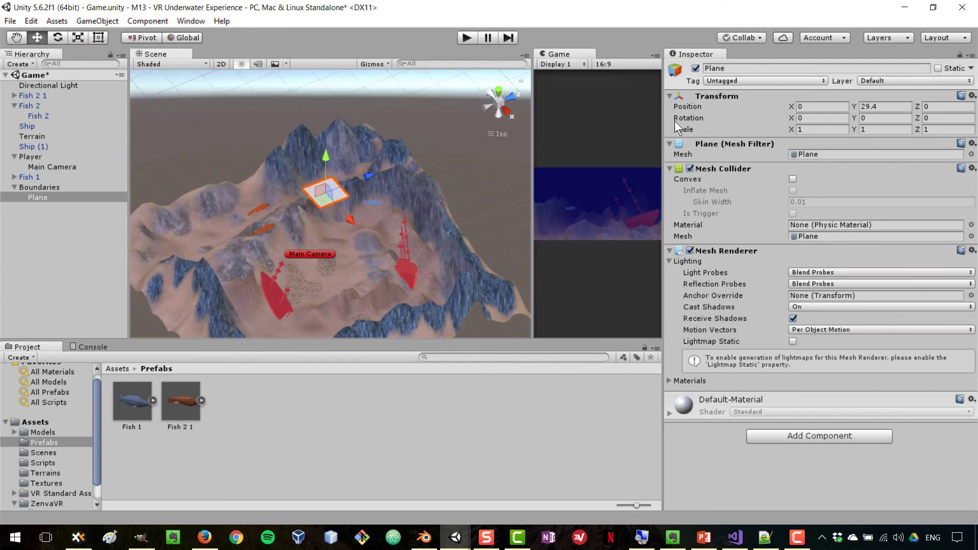
- Scale the boundary plane to 10 in X and 10 in Z so it covers the terrain
{"action": "left_click", "coordinate": [822, 129]}
{"action": "type", "text": "10"}
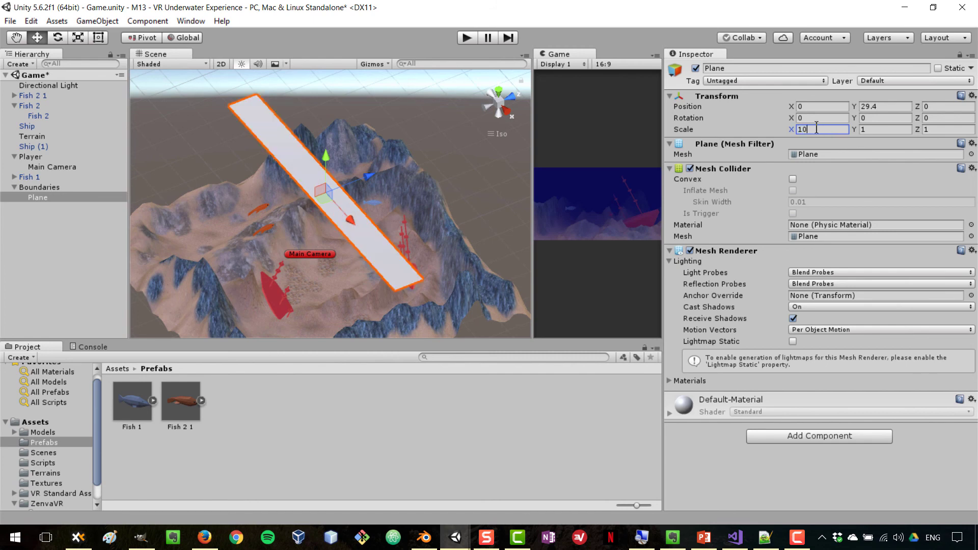
{"action": "left_click_drag", "start_coordinate": [440, 71], "coordinate": [758, 72], "text": "alt"}
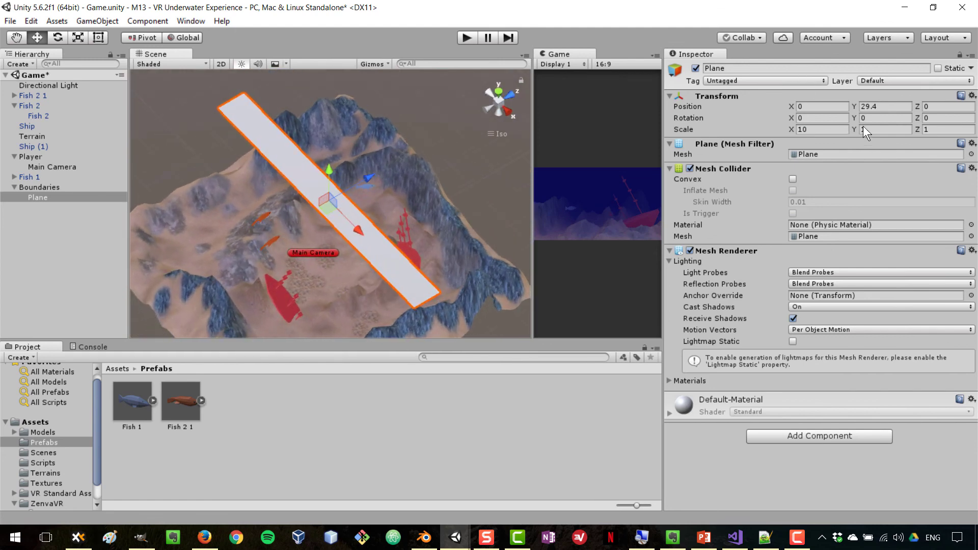
{"action": "left_click", "coordinate": [932, 129]}
{"action": "type", "text": "10"}
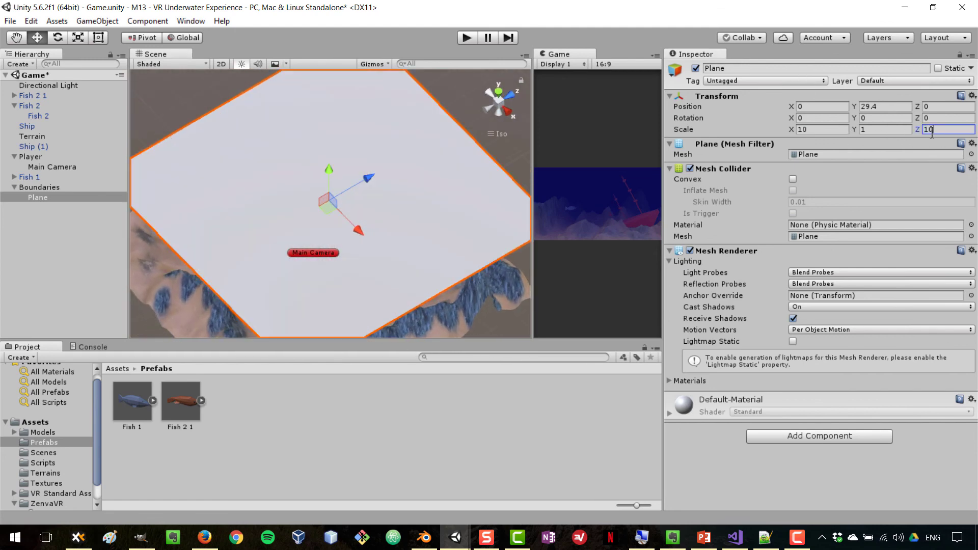
{"action": "left_click_drag", "start_coordinate": [438, 221], "coordinate": [322, 165], "text": "alt"}
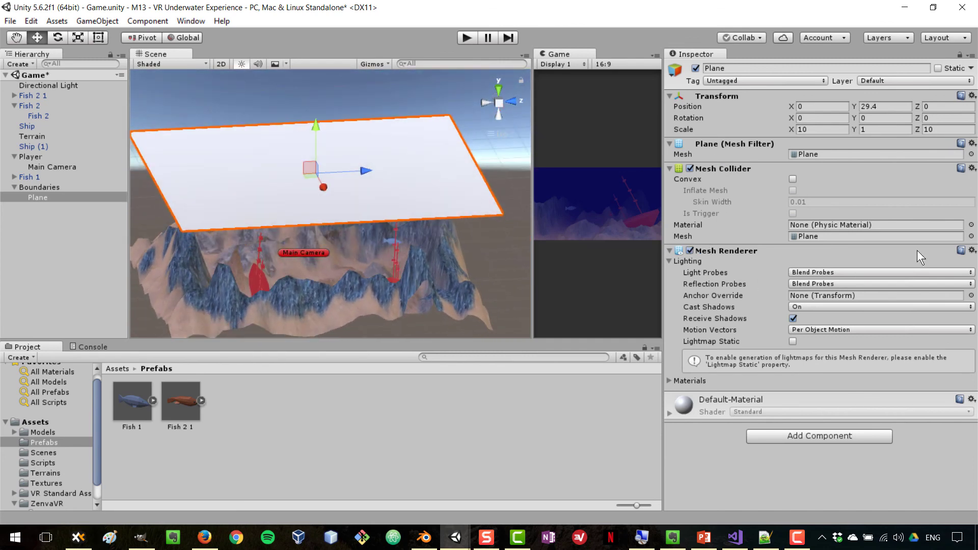
- Remove the Mesh Renderer component from the boundary plane
{"action": "left_click", "coordinate": [971, 250]}
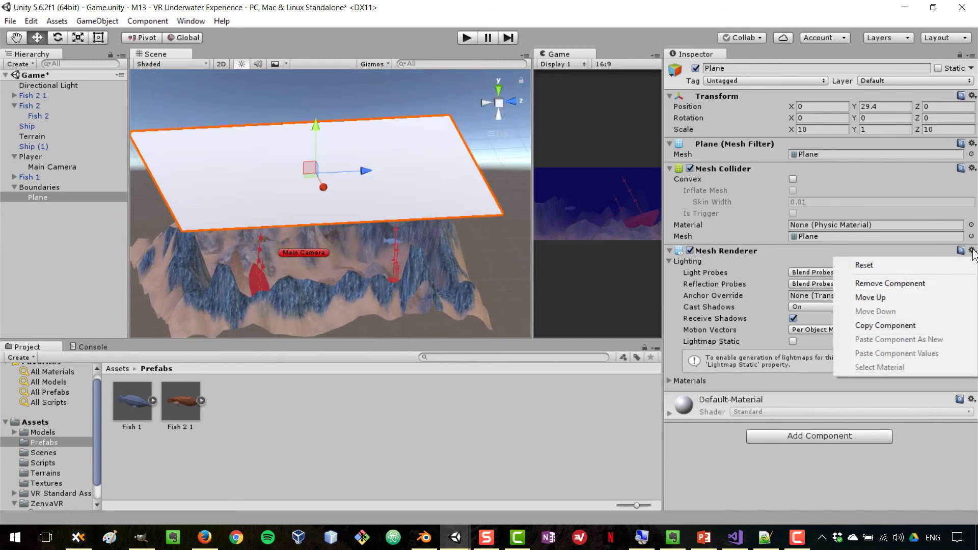
{"action": "left_click", "coordinate": [934, 280]}
{"action": "left_click_drag", "start_coordinate": [393, 227], "coordinate": [322, 166], "text": "alt"}
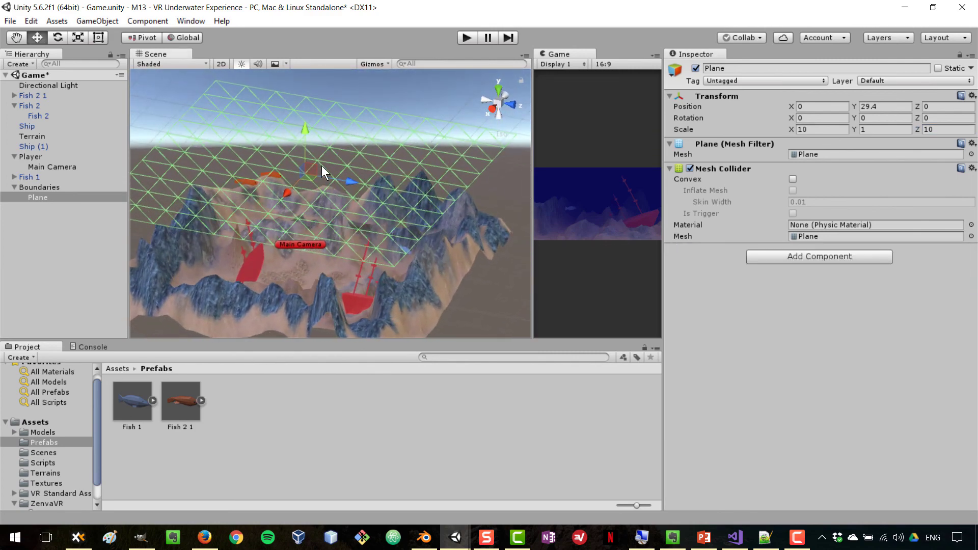
- Duplicate the plane, set the copy's X rotation to 90, and move it to the terrain's far edge at about Z 44.3
{"action": "left_click", "coordinate": [50, 197]}
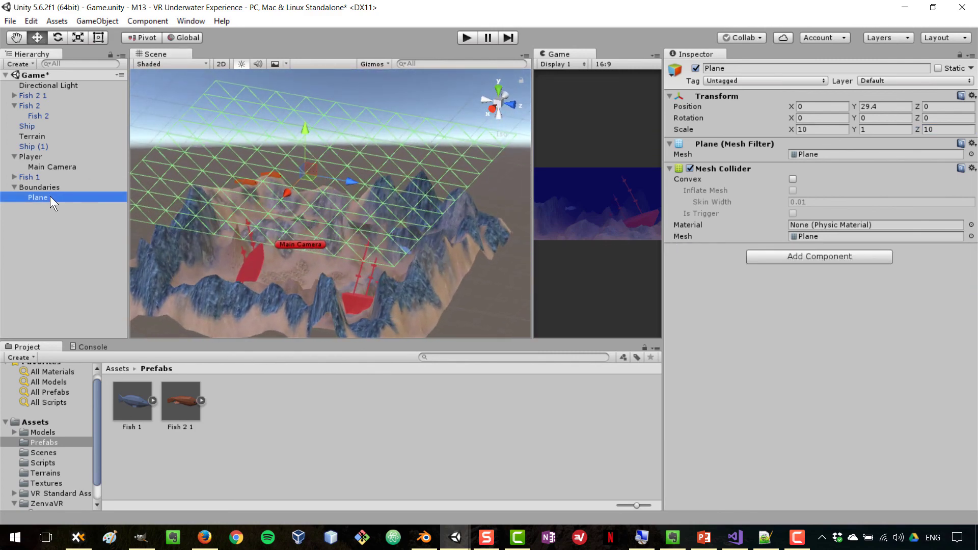
{"action": "key", "text": "ctrl+d"}
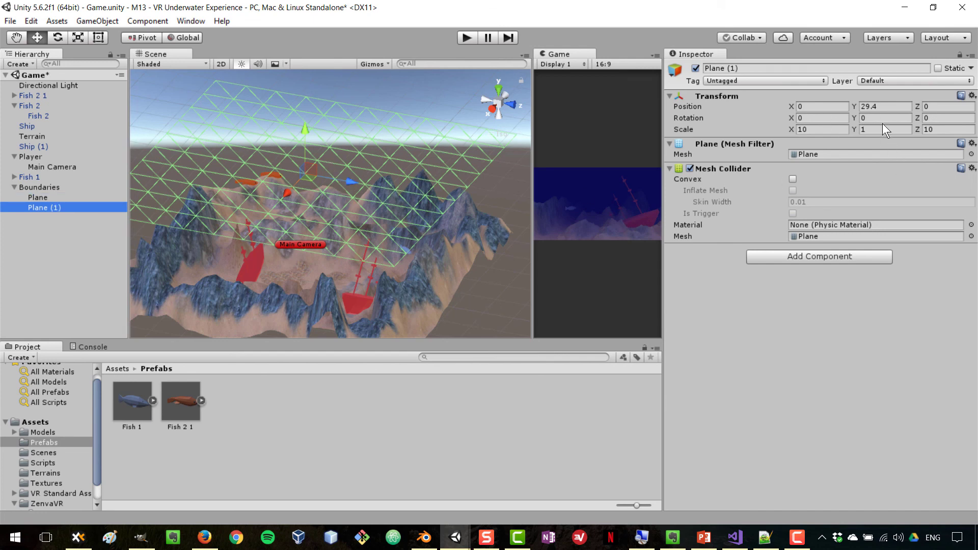
{"action": "left_click", "coordinate": [833, 120]}
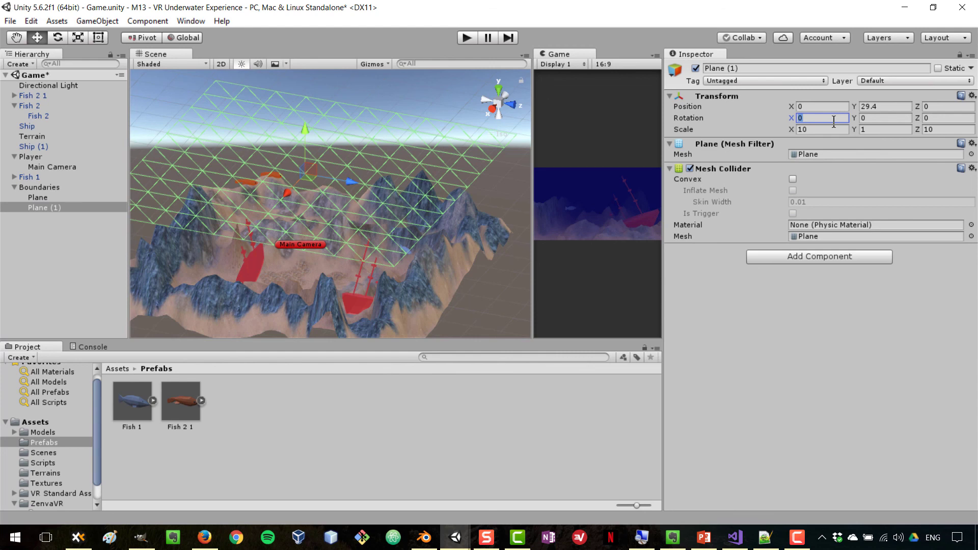
{"action": "type", "text": "90"}
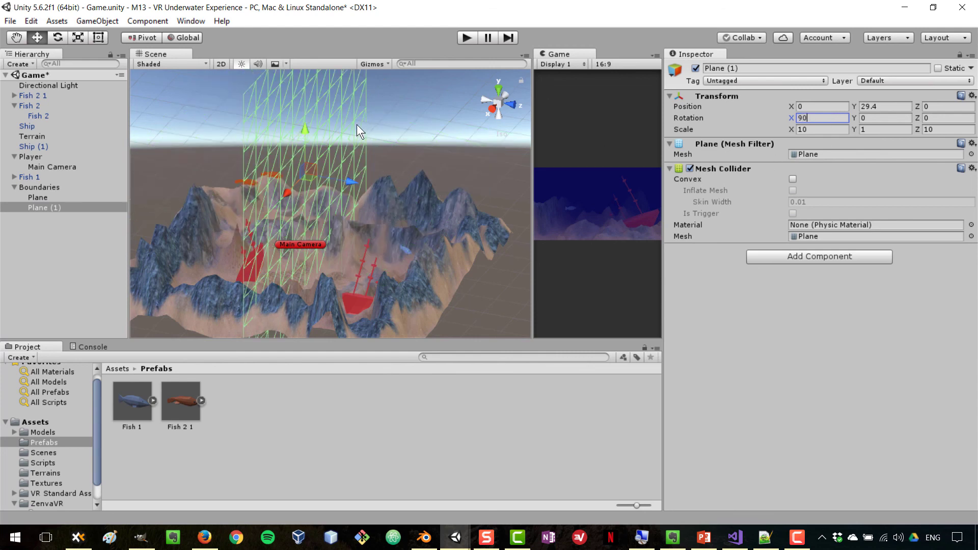
{"action": "left_click_drag", "start_coordinate": [349, 182], "coordinate": [499, 176]}
{"action": "left_click", "coordinate": [492, 108]}
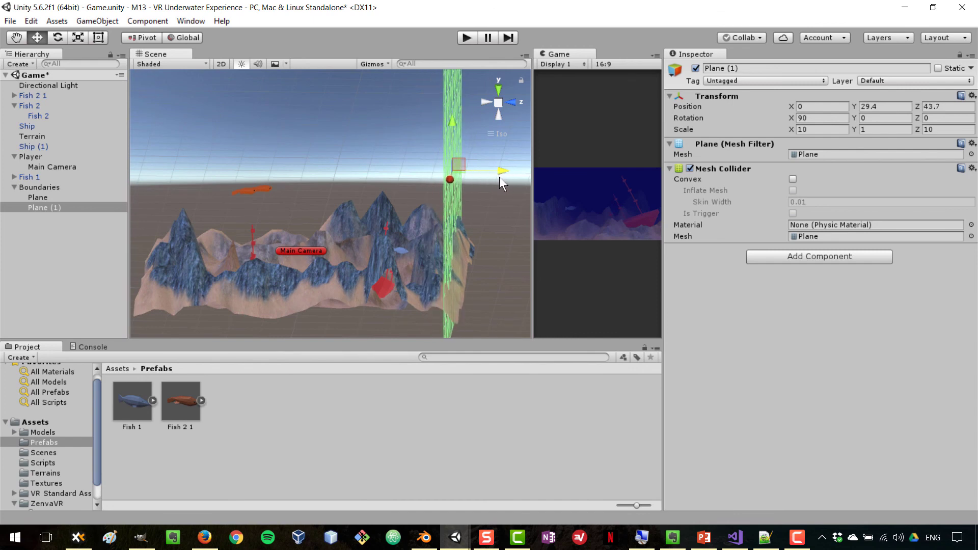
{"action": "left_click_drag", "start_coordinate": [374, 240], "coordinate": [505, 275], "text": "alt"}
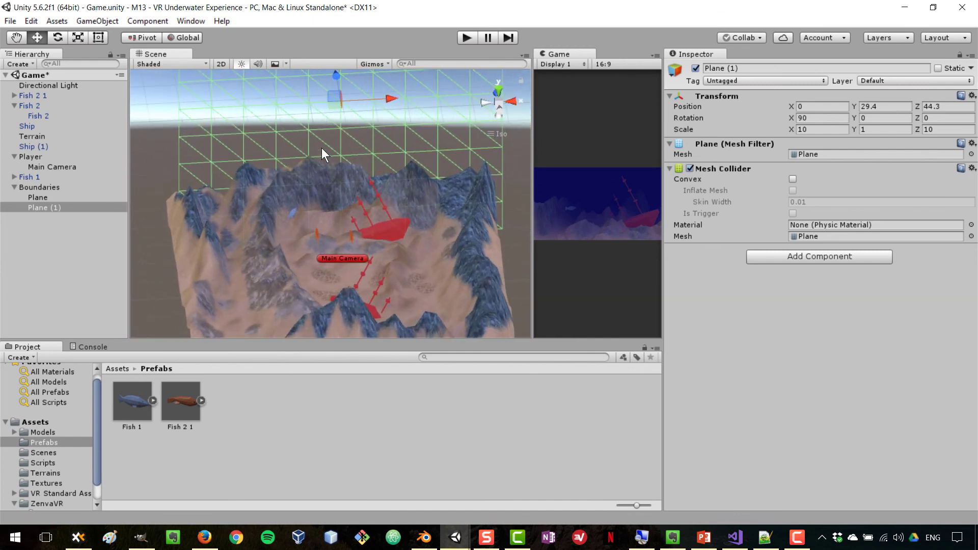
- Shift the vertical plane along X to about -4 so it lines up with the terrain's width
{"action": "left_click_drag", "start_coordinate": [400, 97], "coordinate": [379, 98]}
{"action": "left_click_drag", "start_coordinate": [377, 240], "coordinate": [154, 262], "text": "alt"}
{"action": "left_click", "coordinate": [497, 92]}
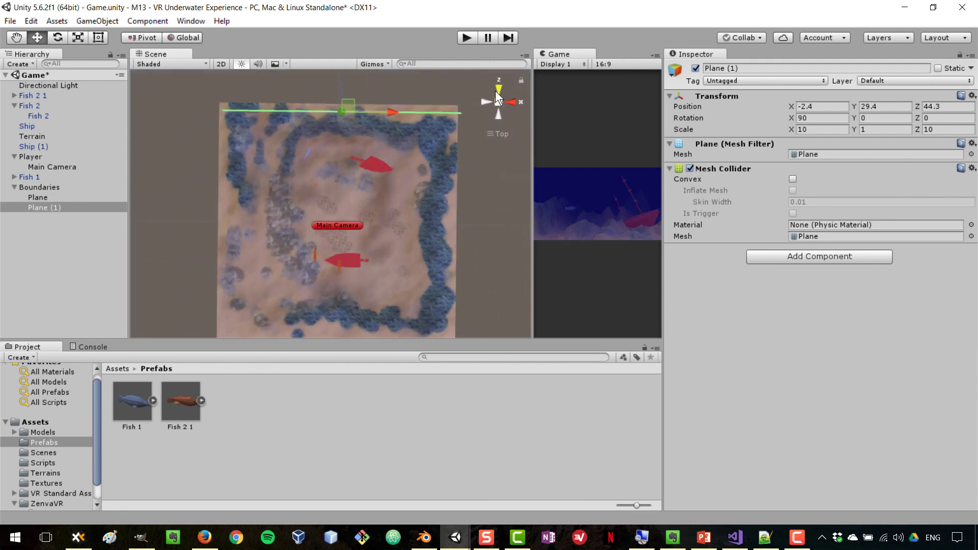
{"action": "left_click_drag", "start_coordinate": [392, 111], "coordinate": [387, 110]}
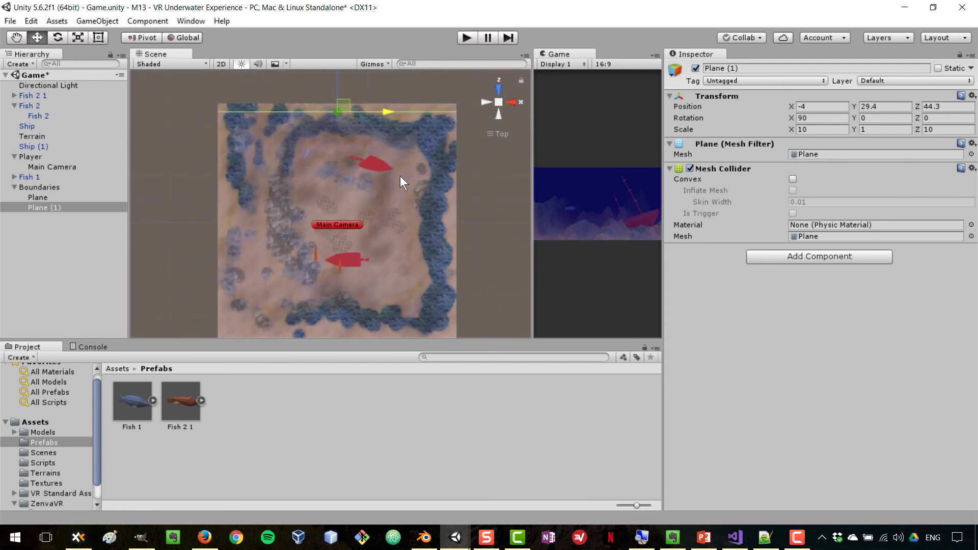
- Duplicate the vertical plane and move the copy to the opposite terrain edge at about Z -50.9
{"action": "scroll", "coordinate": [399, 175], "scroll_direction": "down", "scroll_amount": 2}
{"action": "key", "text": "ctrl+d"}
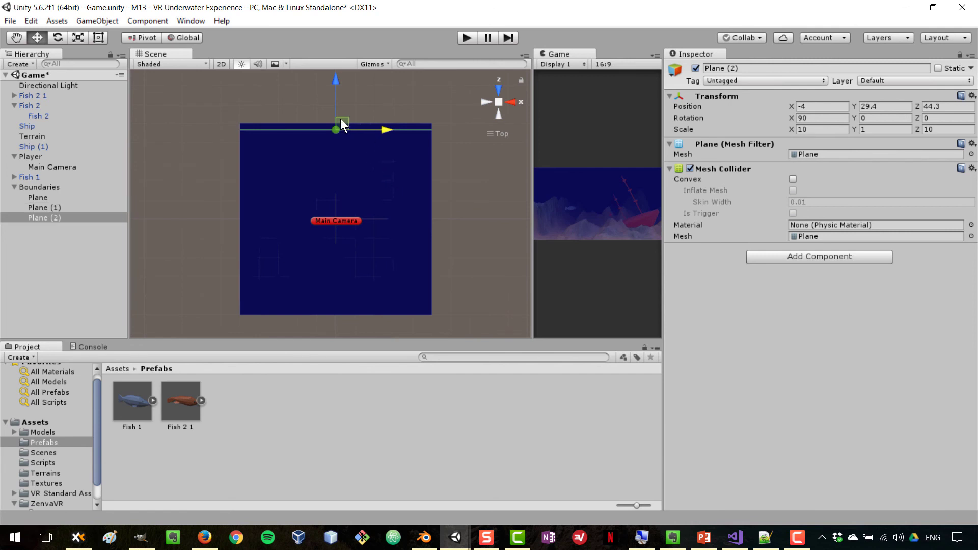
{"action": "left_click_drag", "start_coordinate": [335, 77], "coordinate": [335, 176]}
- Duplicate the wall plane, set the copy's rotation to X 90 and Y 90, and place it along the terrain's side at about X 45.5, Z -2.2
{"action": "key", "text": "ctrl+d"}
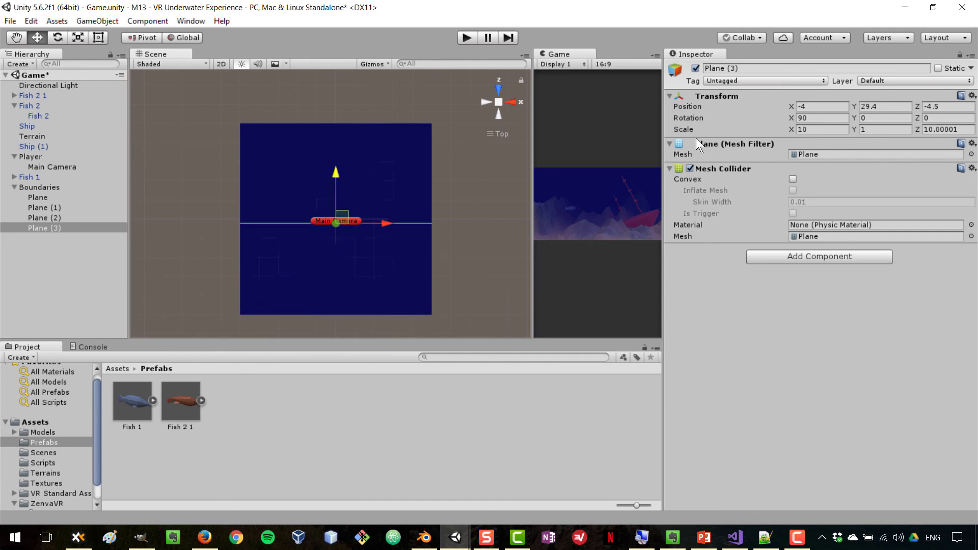
{"action": "left_click", "coordinate": [876, 118]}
{"action": "type", "text": "90"}
{"action": "left_click", "coordinate": [811, 118]}
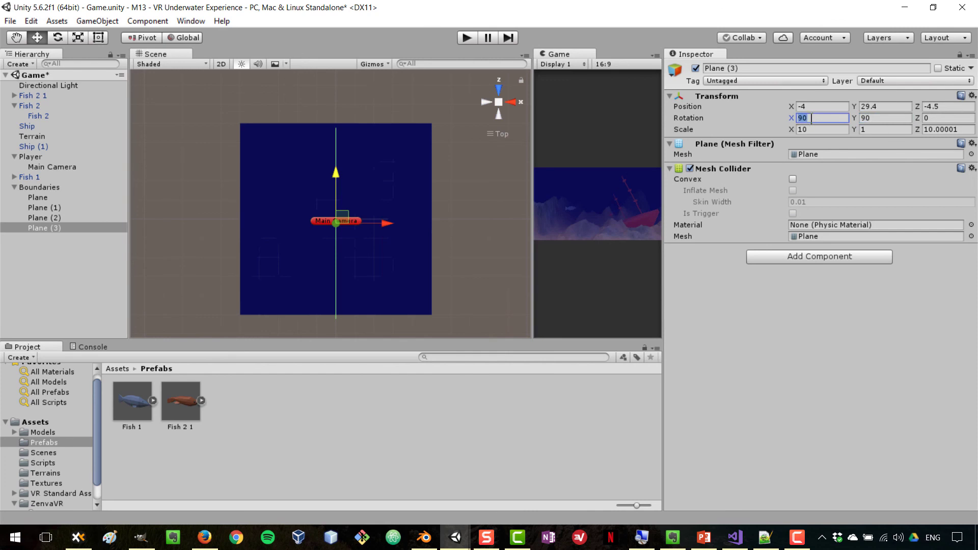
{"action": "type", "text": "0"}
{"action": "key", "text": "Left"}
{"action": "type", "text": "9"}
{"action": "left_click_drag", "start_coordinate": [379, 221], "coordinate": [477, 213]}
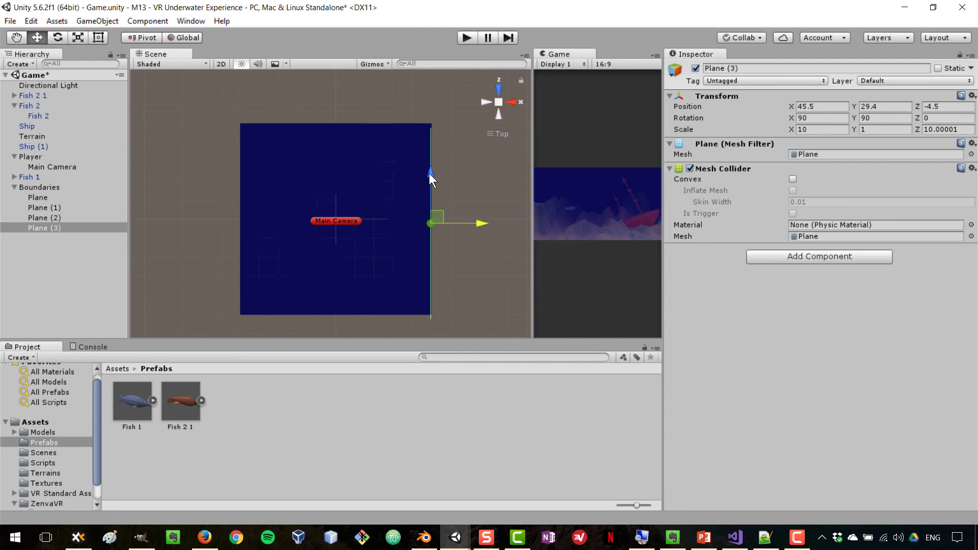
{"action": "left_click_drag", "start_coordinate": [429, 174], "coordinate": [429, 170]}
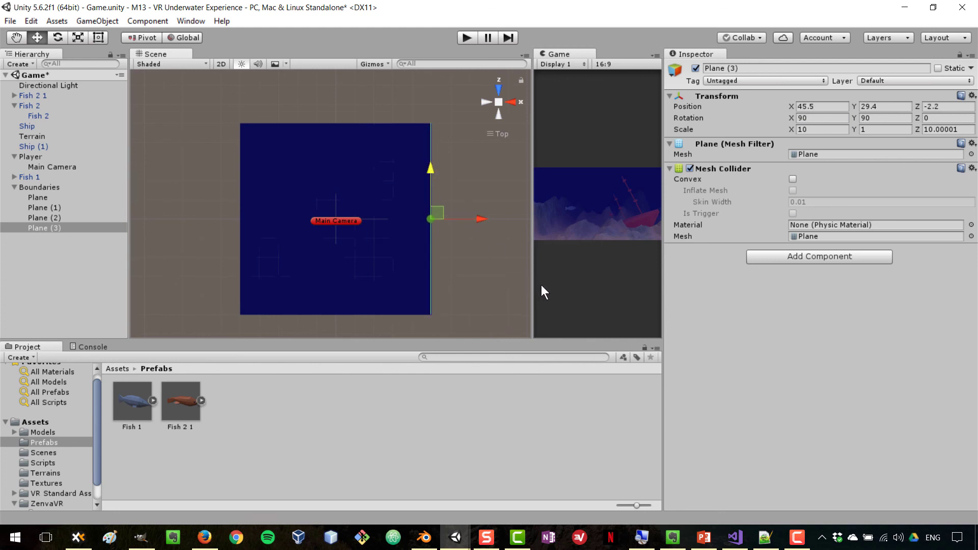
- Duplicate the side wall, move the copy to the opposite side at about X -53.1, and check the placement of the boundary planes
{"action": "key", "text": "ctrl+d"}
{"action": "left_click_drag", "start_coordinate": [481, 216], "coordinate": [310, 162]}
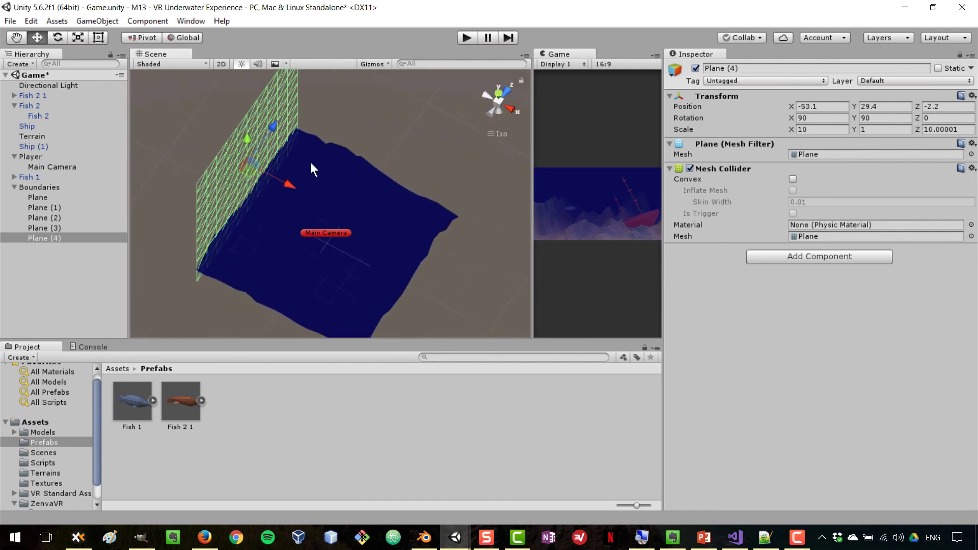
{"action": "left_click", "coordinate": [54, 226]}
{"action": "left_click", "coordinate": [50, 217]}
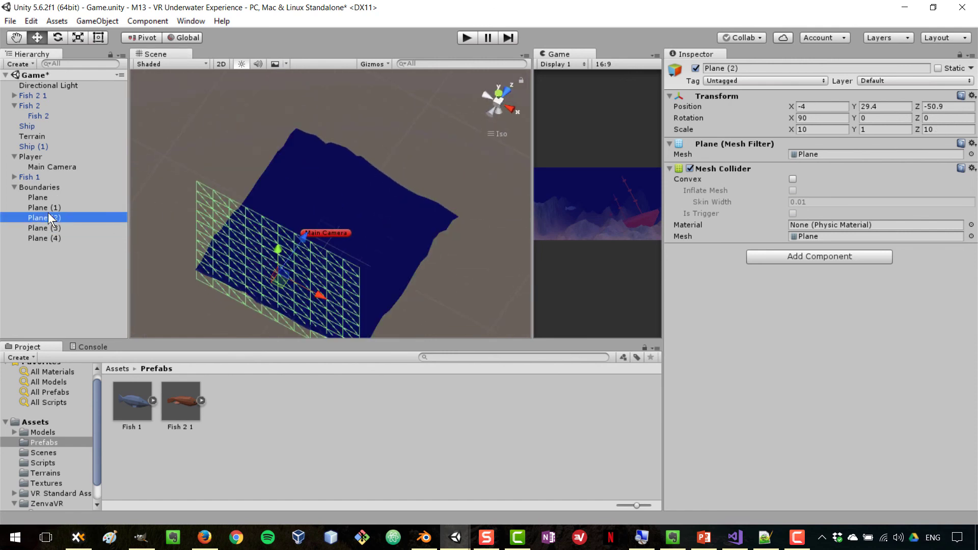
{"action": "left_click", "coordinate": [50, 198]}
{"action": "left_click", "coordinate": [57, 208]}
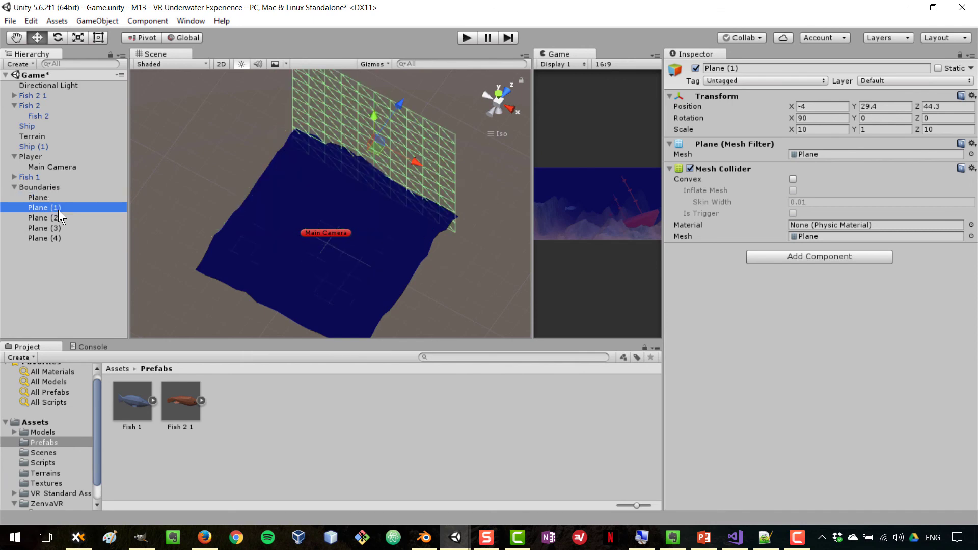
{"action": "left_click_drag", "start_coordinate": [406, 255], "coordinate": [341, 181], "text": "alt"}
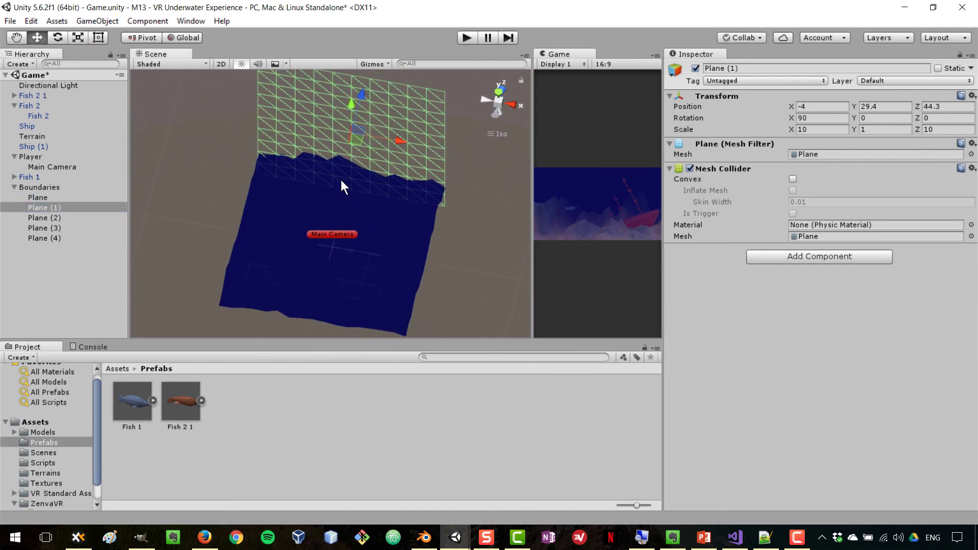
- Select the Terrain object
{"action": "left_click", "coordinate": [31, 135]}
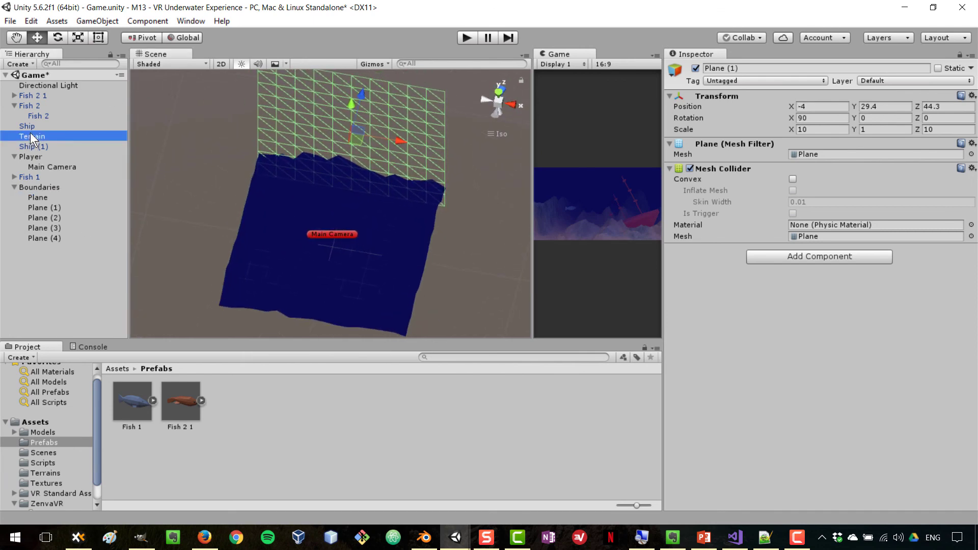